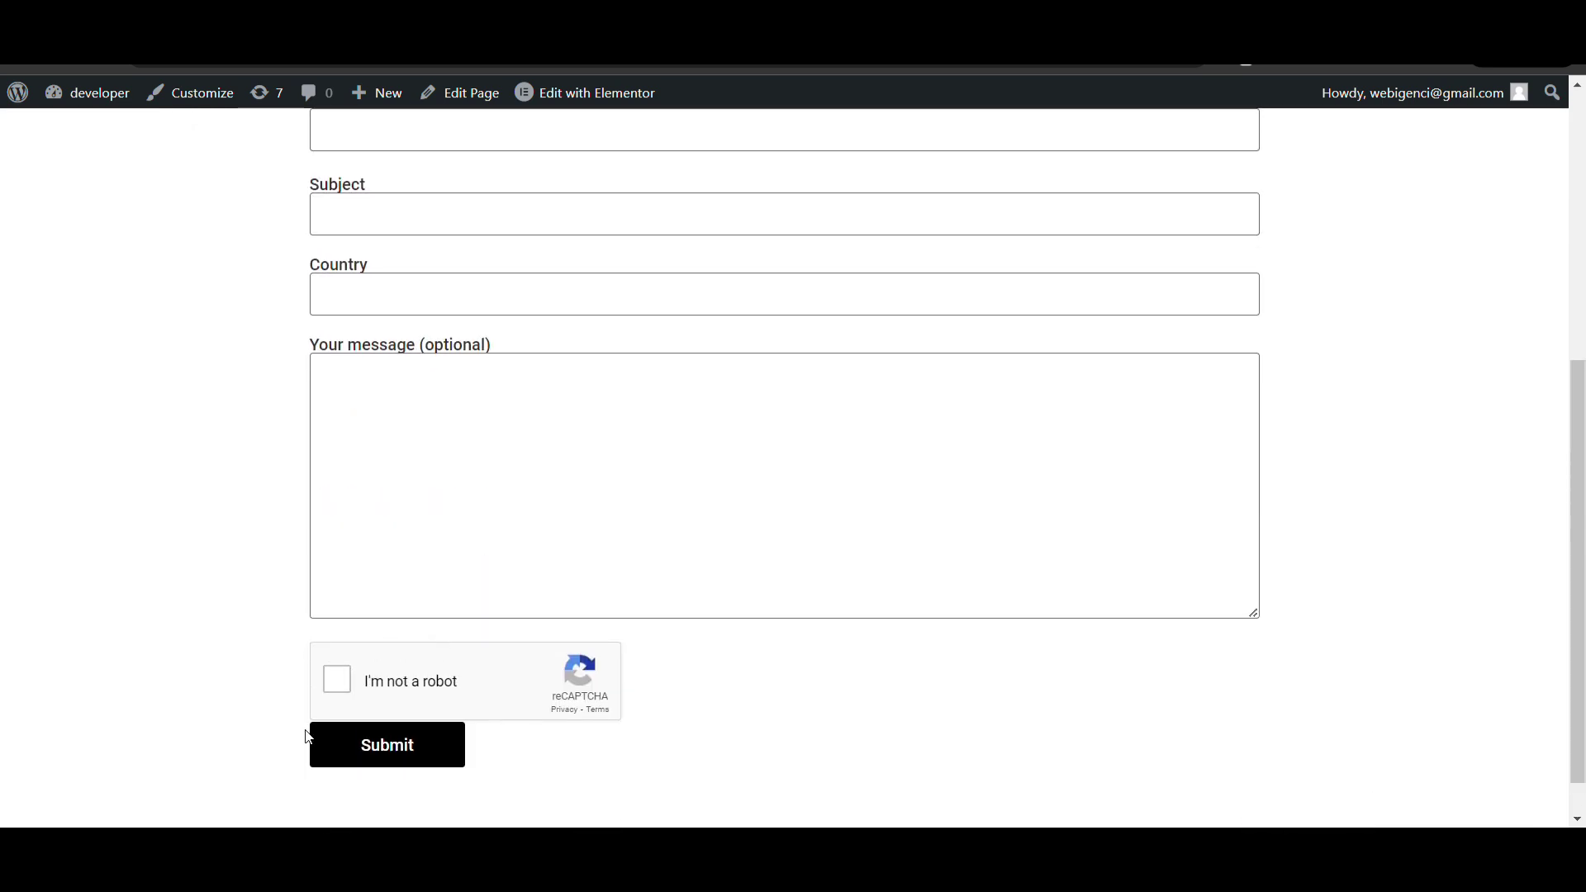
Step: Leave the live Contact Form page for the Contact Form 7 Integration page's reCAPTCHA (v3) card
{"action": "left_click", "coordinate": [335, 688]}
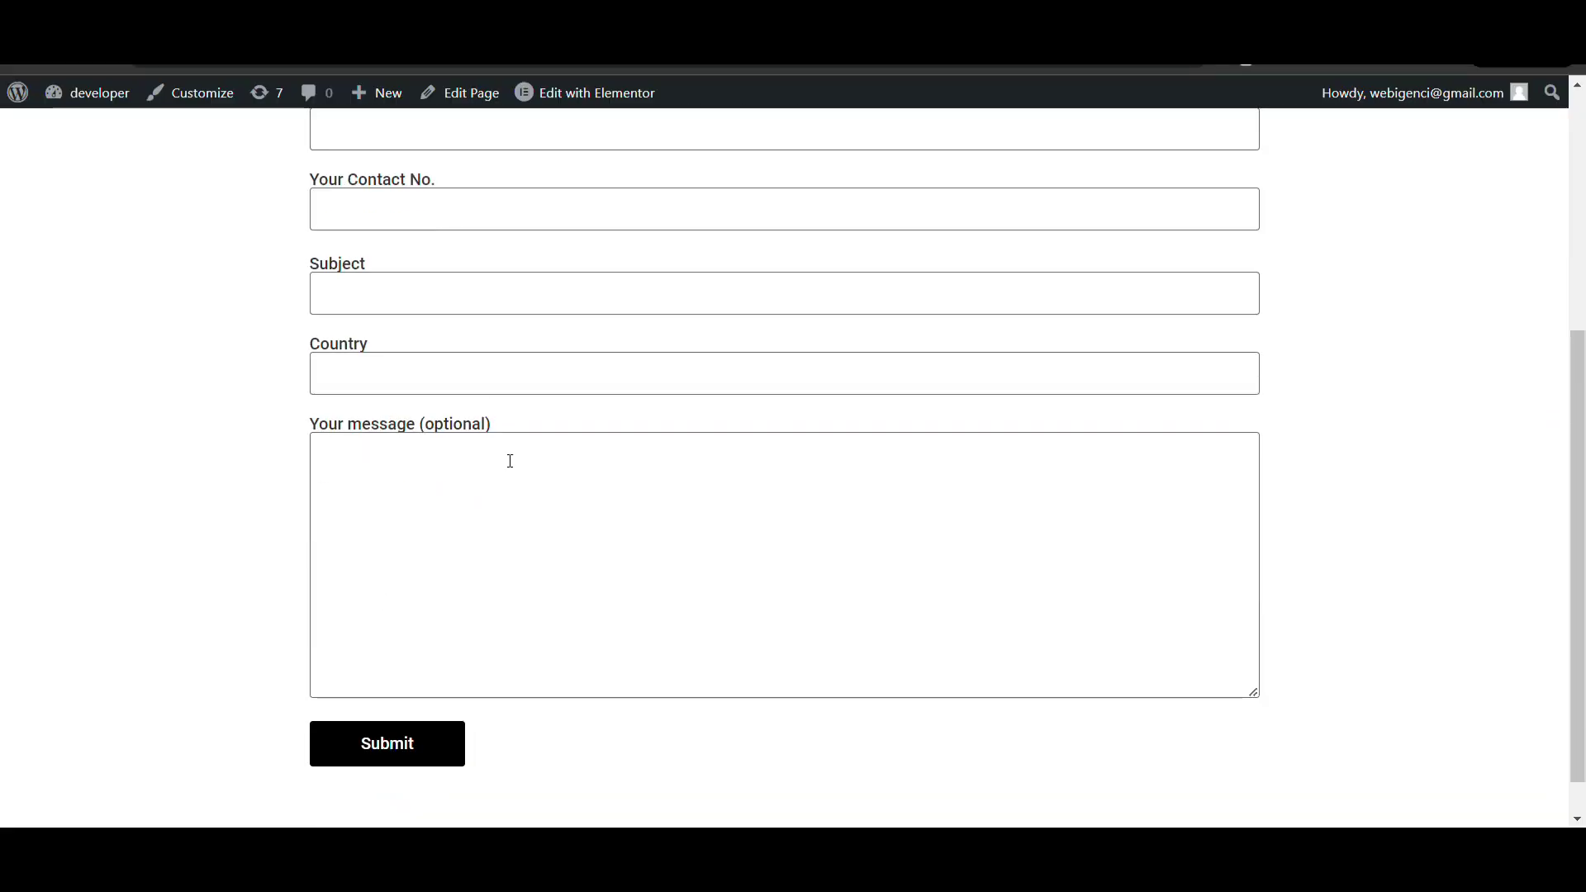
{"action": "scroll", "coordinate": [489, 424], "scroll_direction": "up", "scroll_amount": 1}
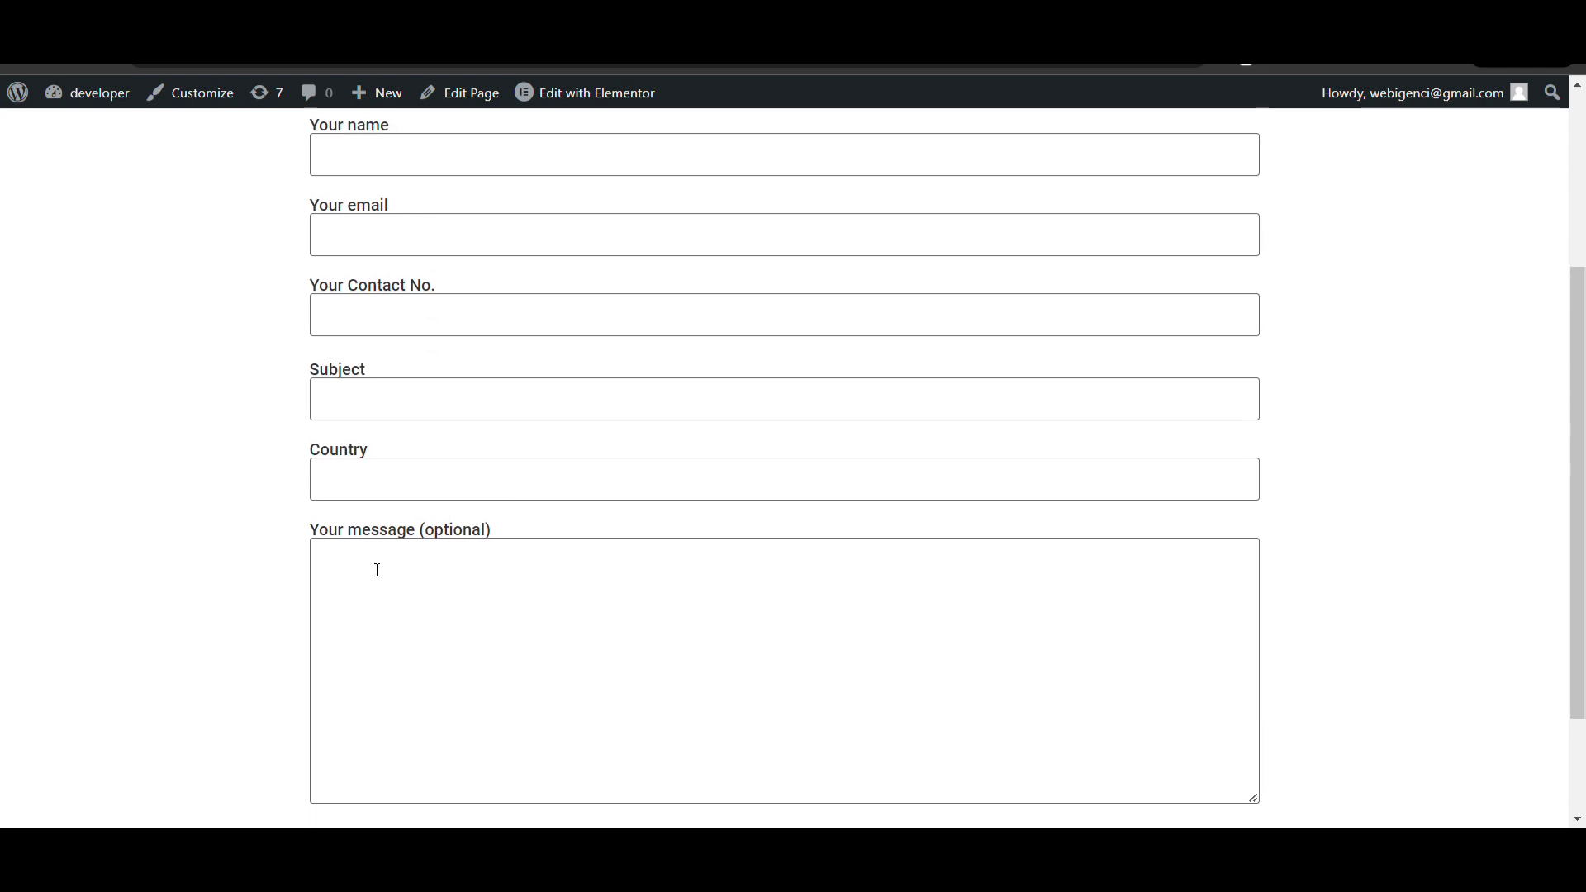
{"action": "scroll", "coordinate": [369, 434], "scroll_direction": "up", "scroll_amount": 1}
{"action": "left_click", "coordinate": [413, 388]}
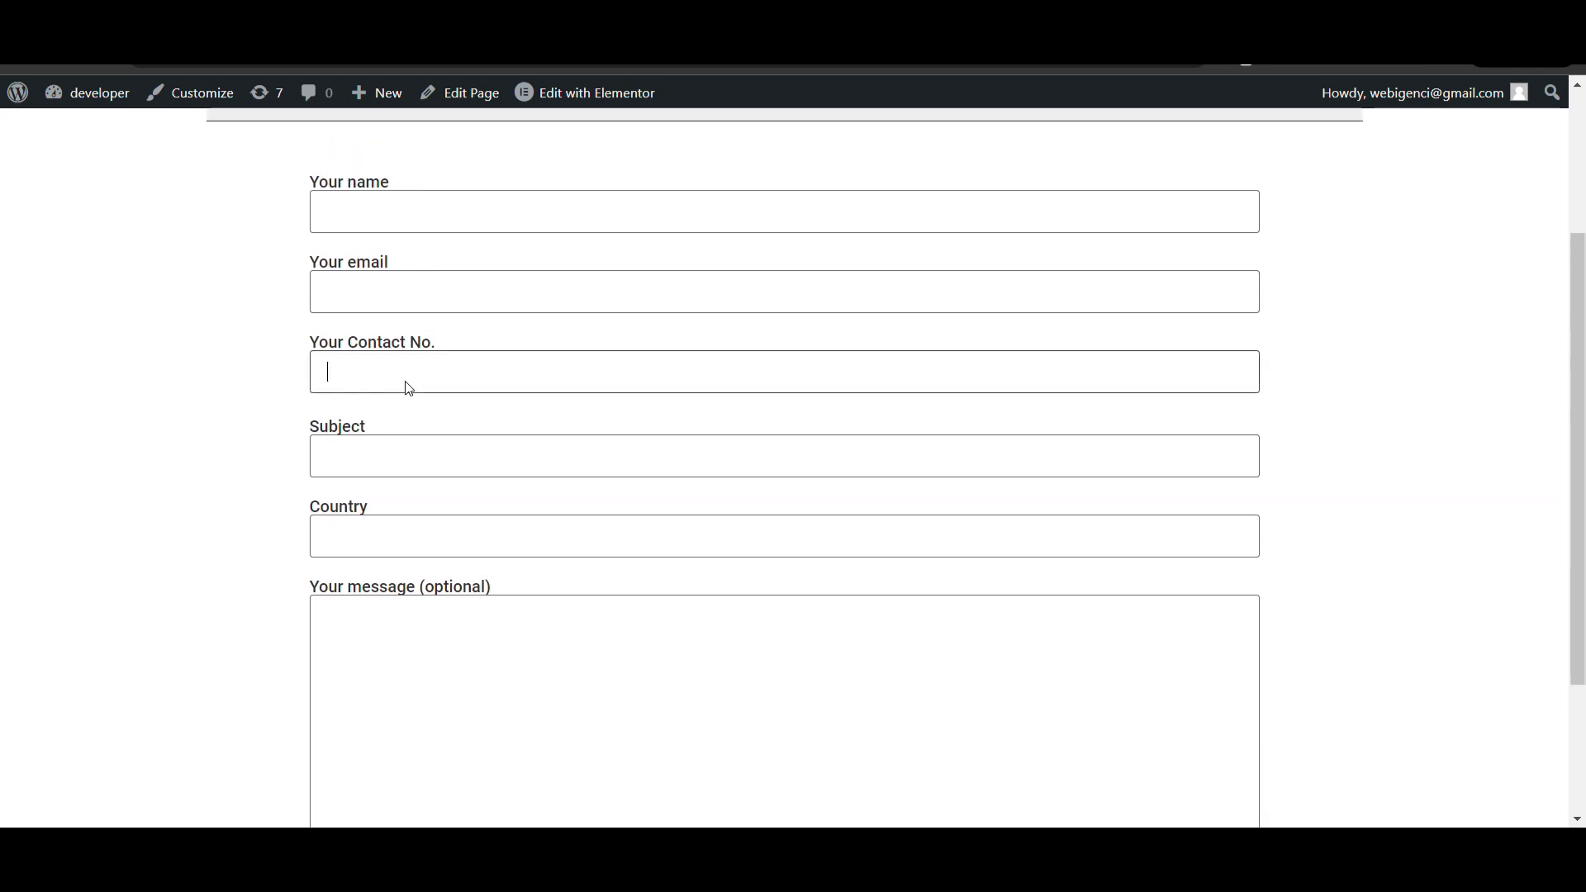
{"action": "scroll", "coordinate": [239, 489], "scroll_direction": "down", "scroll_amount": 2}
{"action": "scroll", "coordinate": [240, 488], "scroll_direction": "up", "scroll_amount": 1}
{"action": "scroll", "coordinate": [239, 489], "scroll_direction": "down", "scroll_amount": 2}
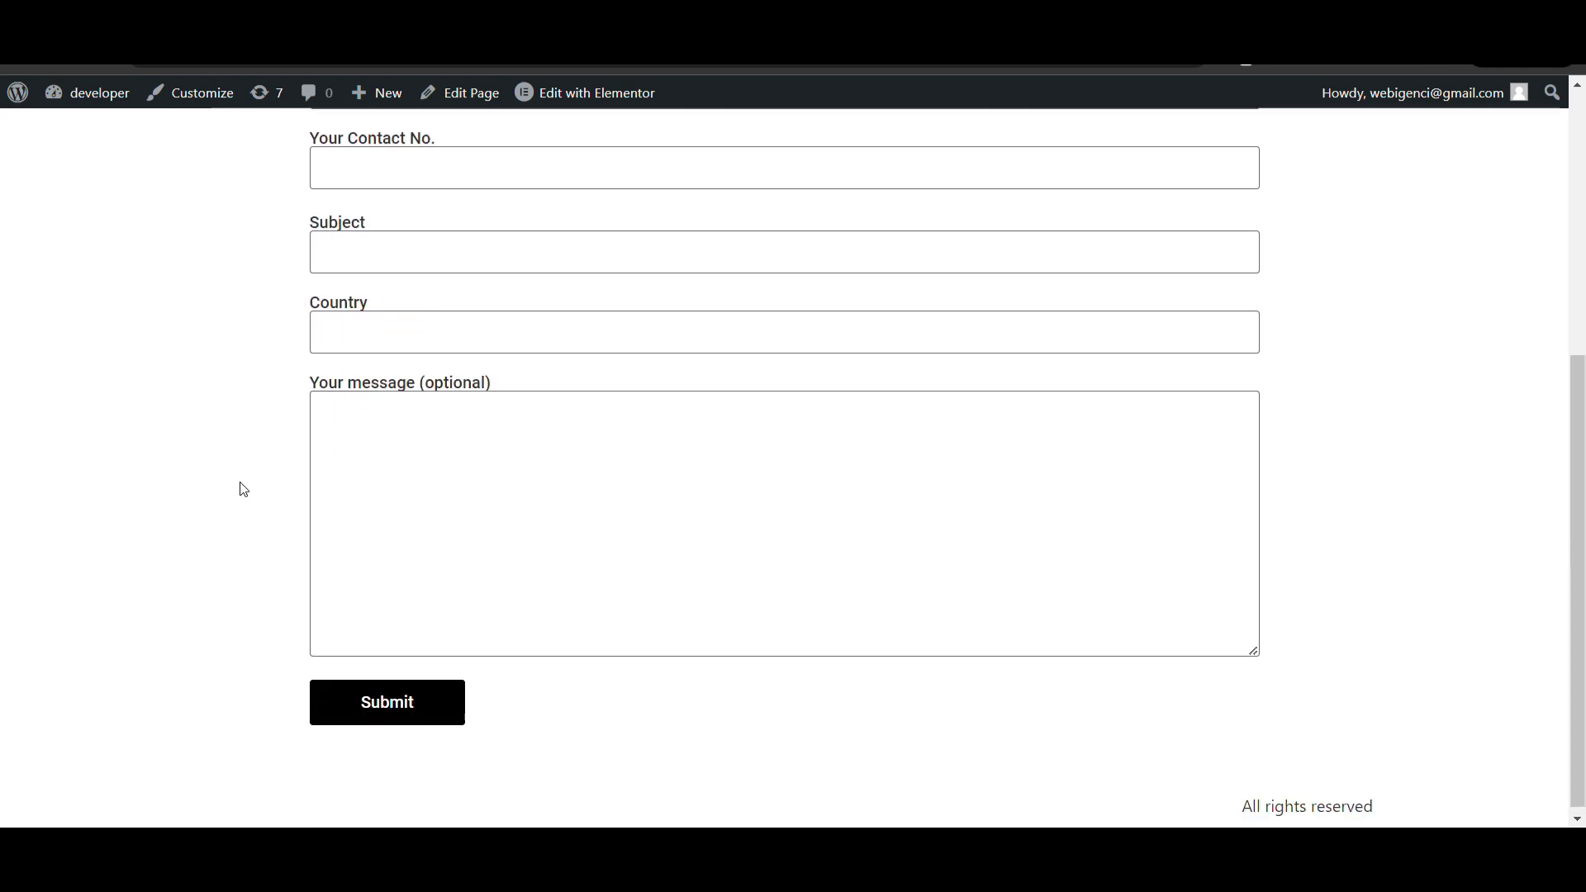
{"action": "scroll", "coordinate": [409, 670], "scroll_direction": "up", "scroll_amount": 2}
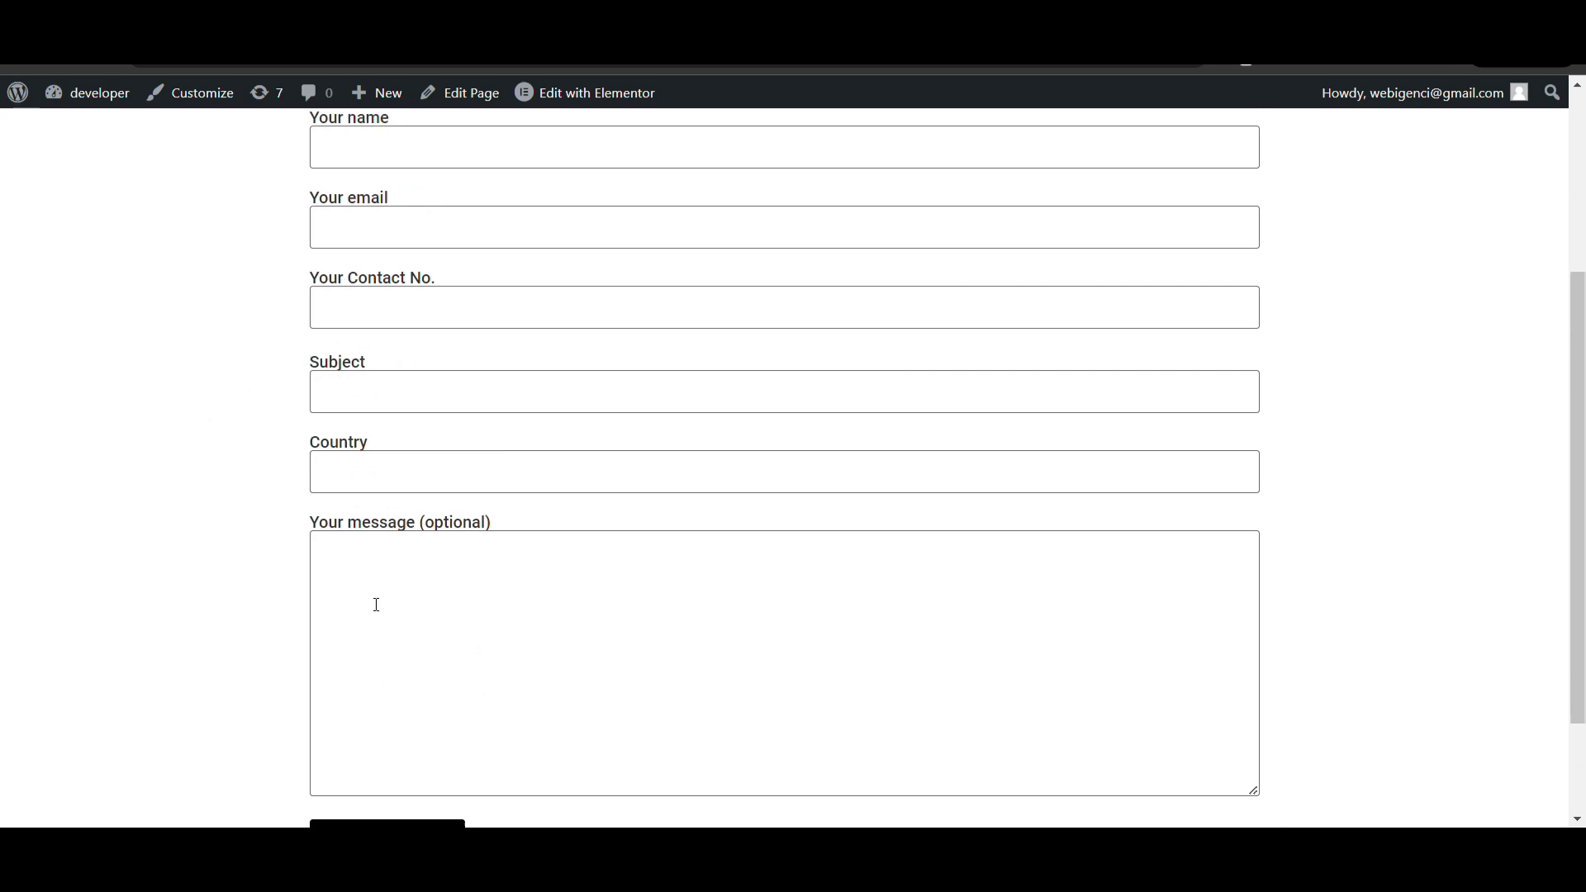
{"action": "scroll", "coordinate": [395, 341], "scroll_direction": "up", "scroll_amount": 2}
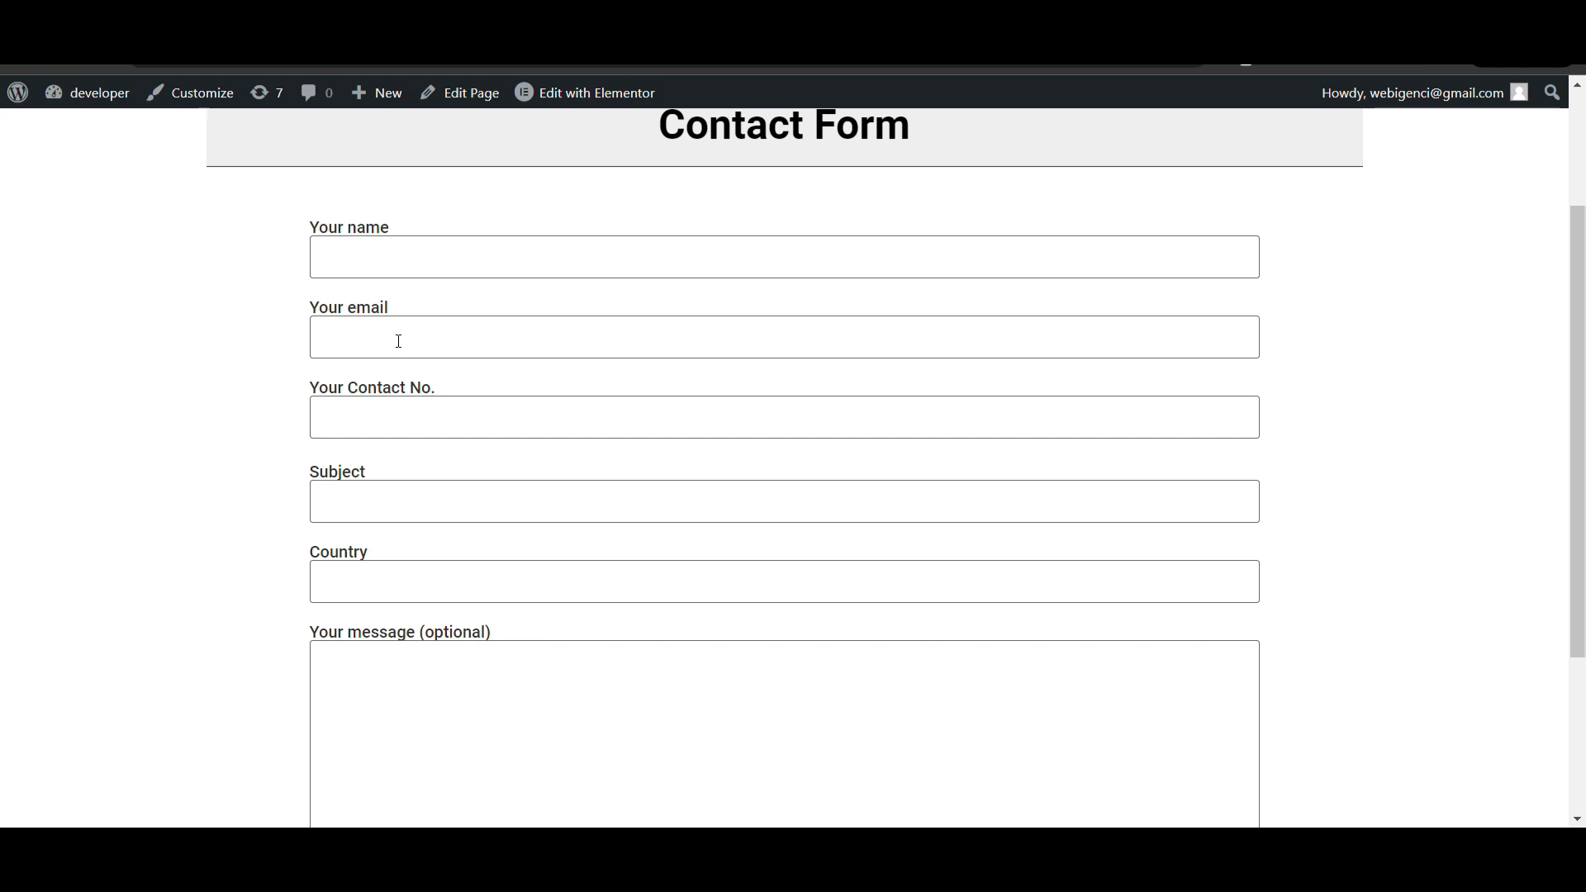
{"action": "left_click", "coordinate": [91, 96]}
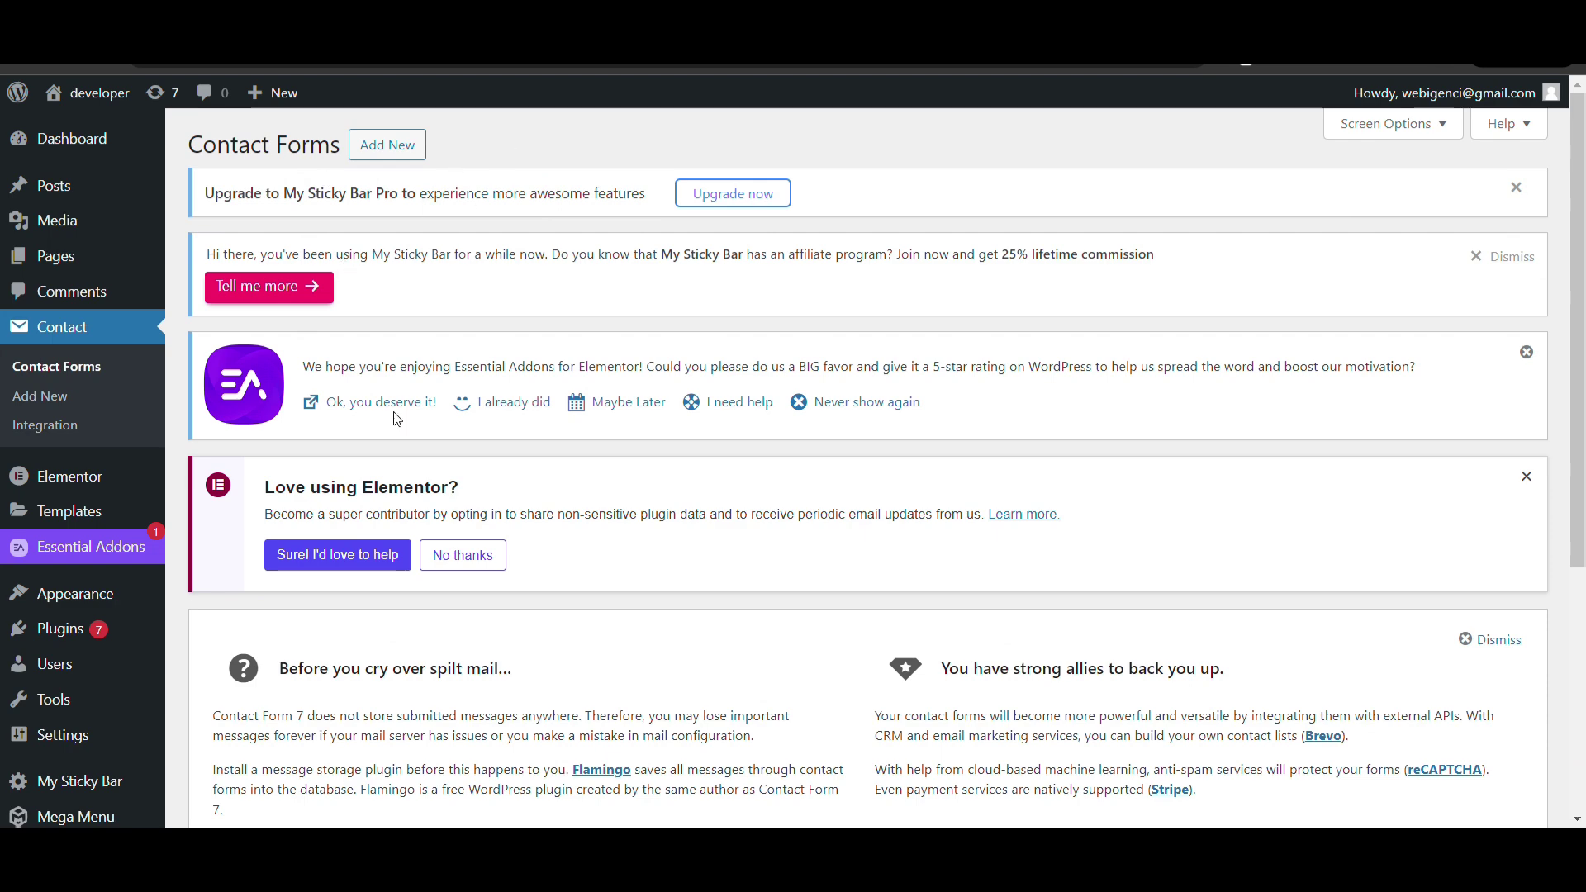
{"action": "scroll", "coordinate": [398, 420], "scroll_direction": "down", "scroll_amount": 3}
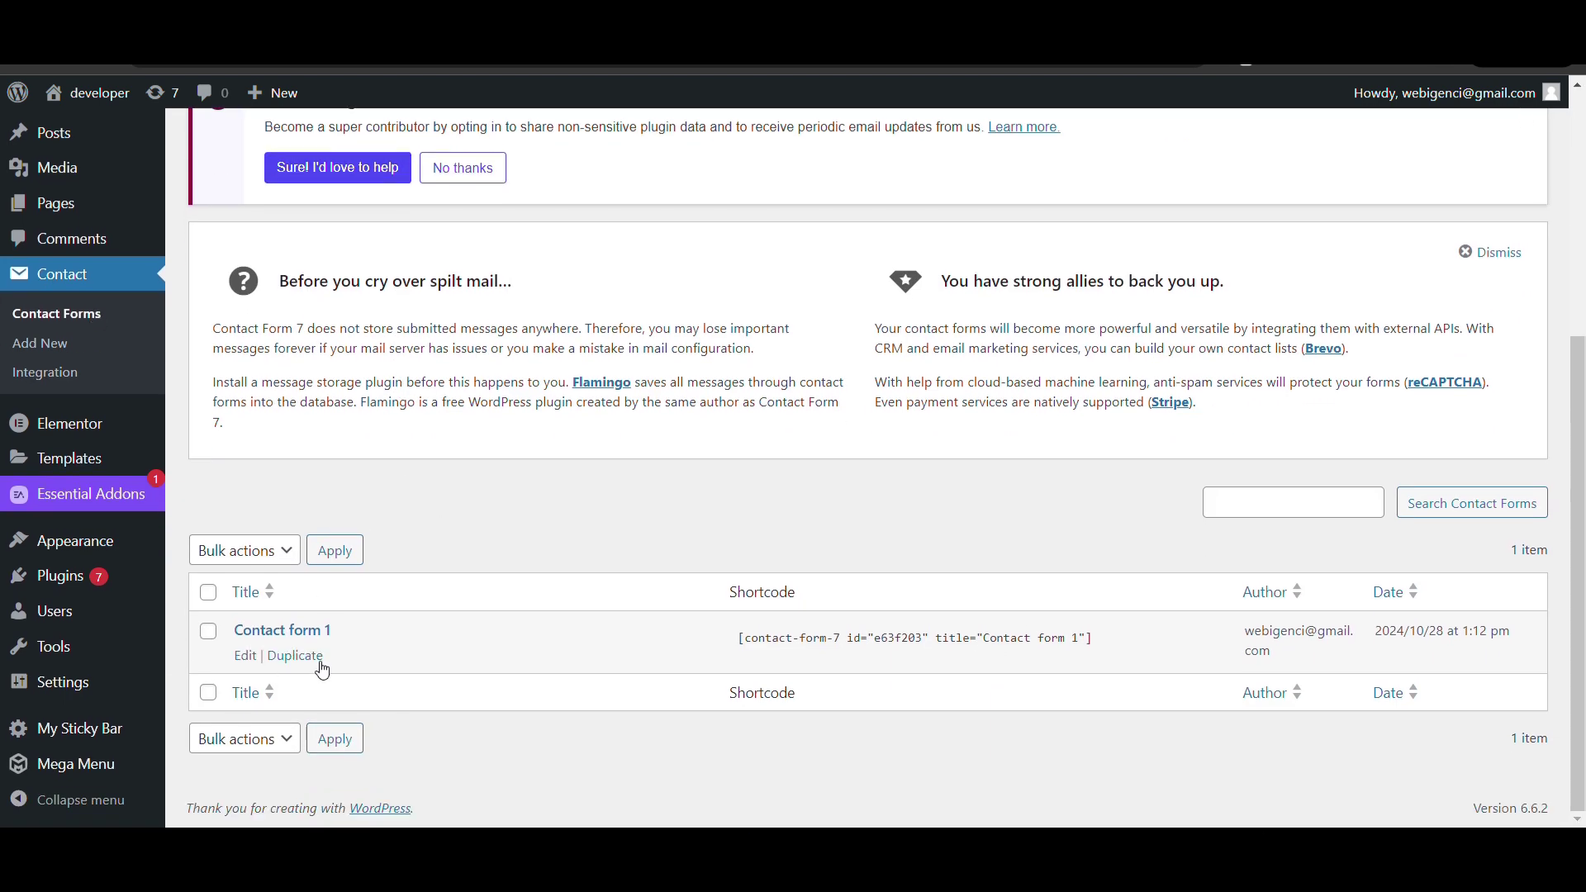
{"action": "left_click", "coordinate": [67, 381]}
{"action": "scroll", "coordinate": [304, 431], "scroll_direction": "down", "scroll_amount": 5}
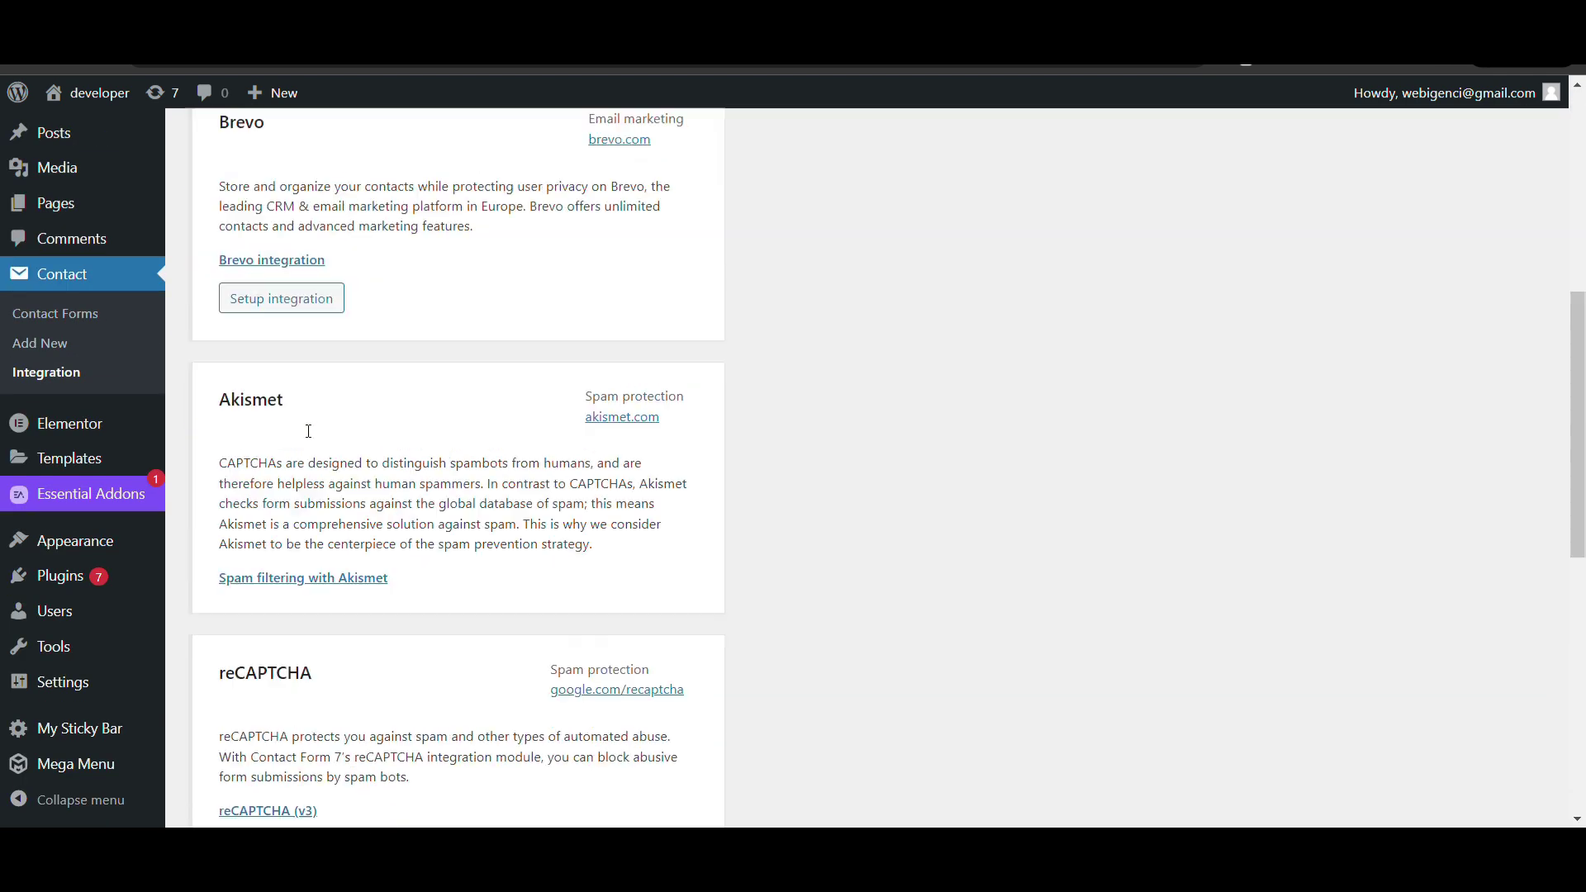
{"action": "scroll", "coordinate": [337, 392], "scroll_direction": "down", "scroll_amount": 3}
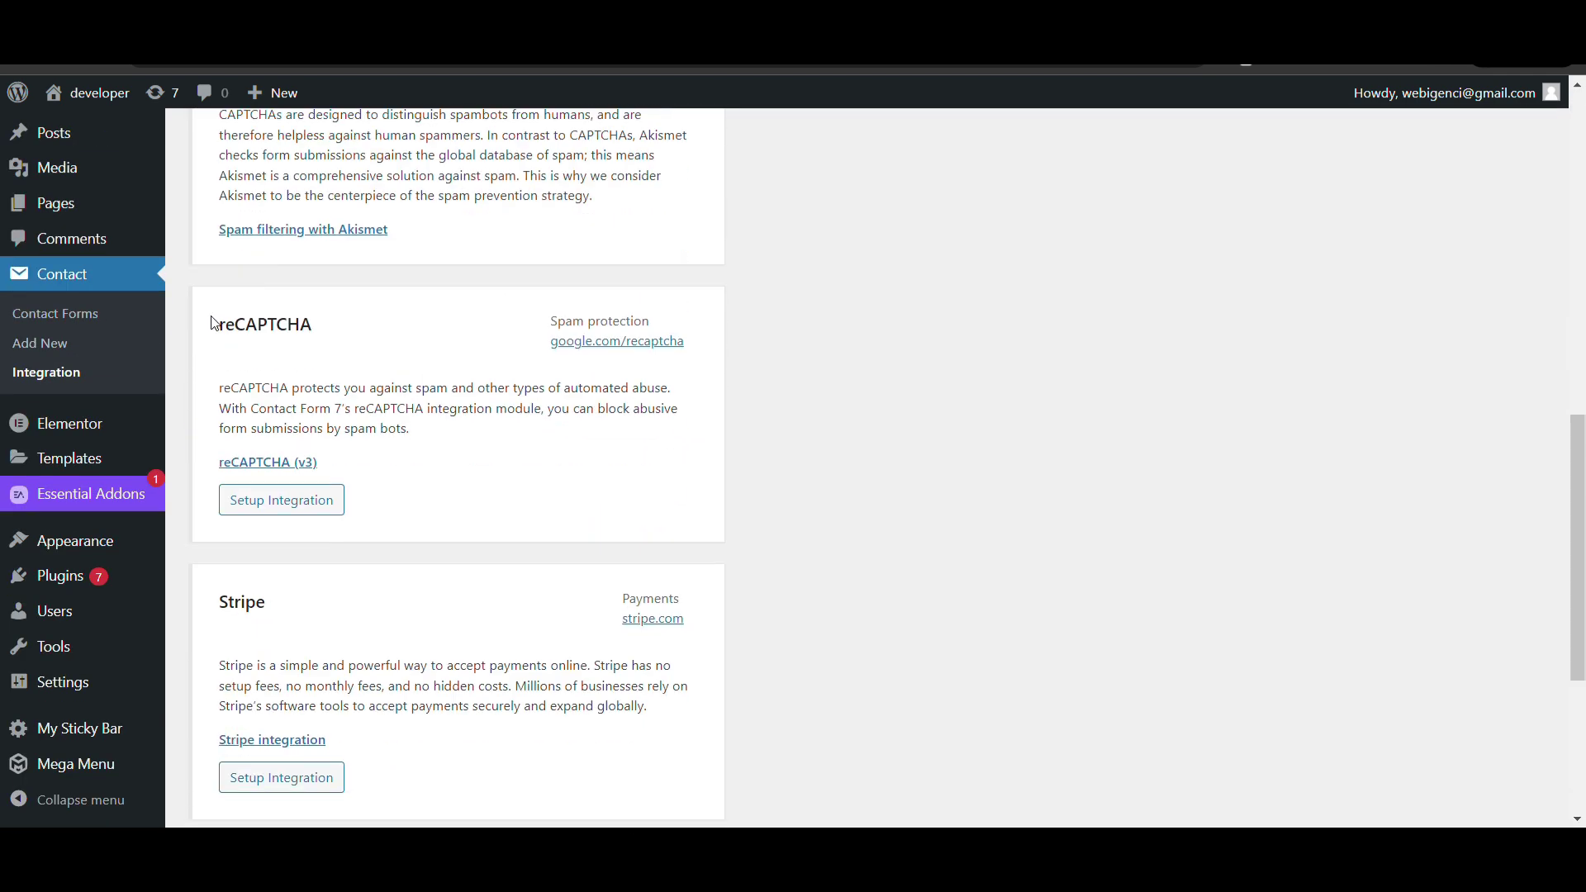
{"action": "left_click_drag", "start_coordinate": [213, 328], "coordinate": [288, 325]}
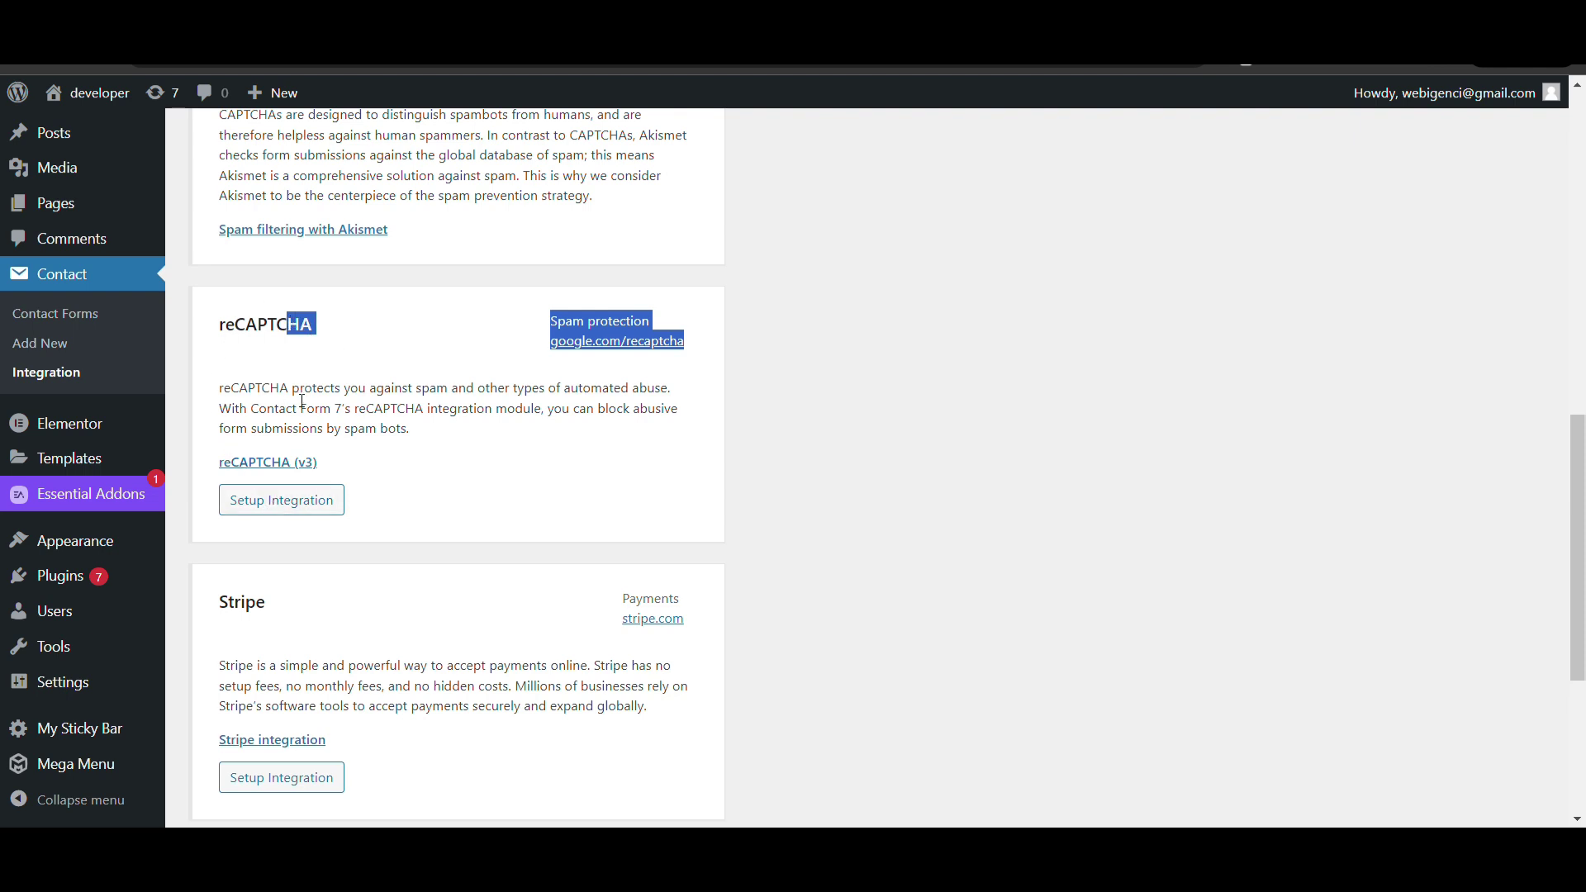
{"action": "left_click_drag", "start_coordinate": [213, 465], "coordinate": [330, 462]}
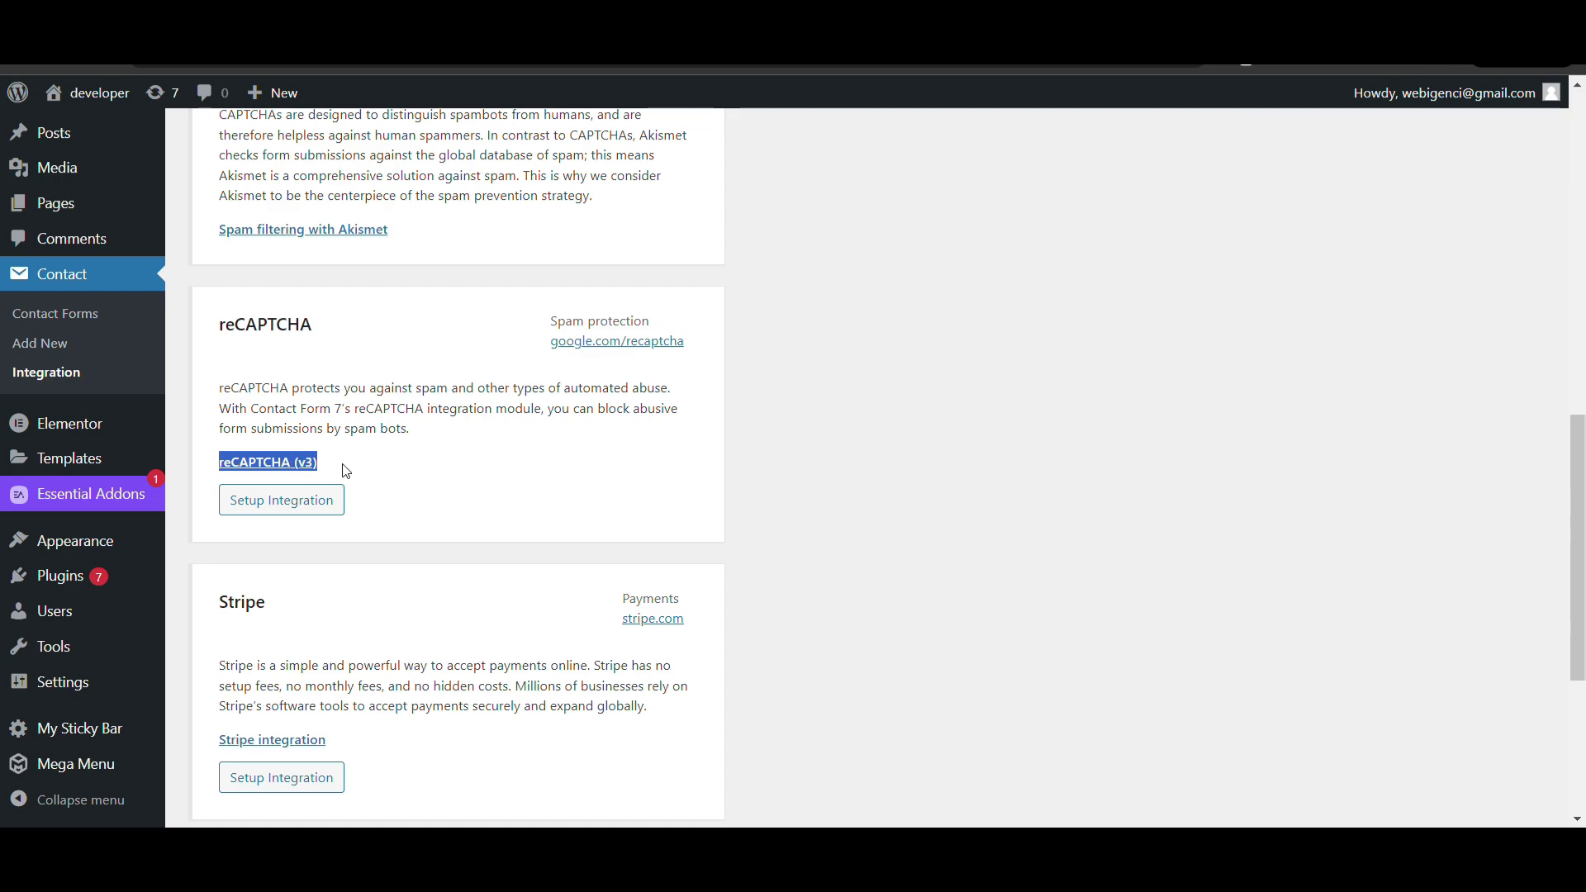
Step: Reveal the reCAPTCHA setup's empty Site Key and Secret Key fields, then visit google.com/recaptcha
{"action": "left_click", "coordinate": [284, 500]}
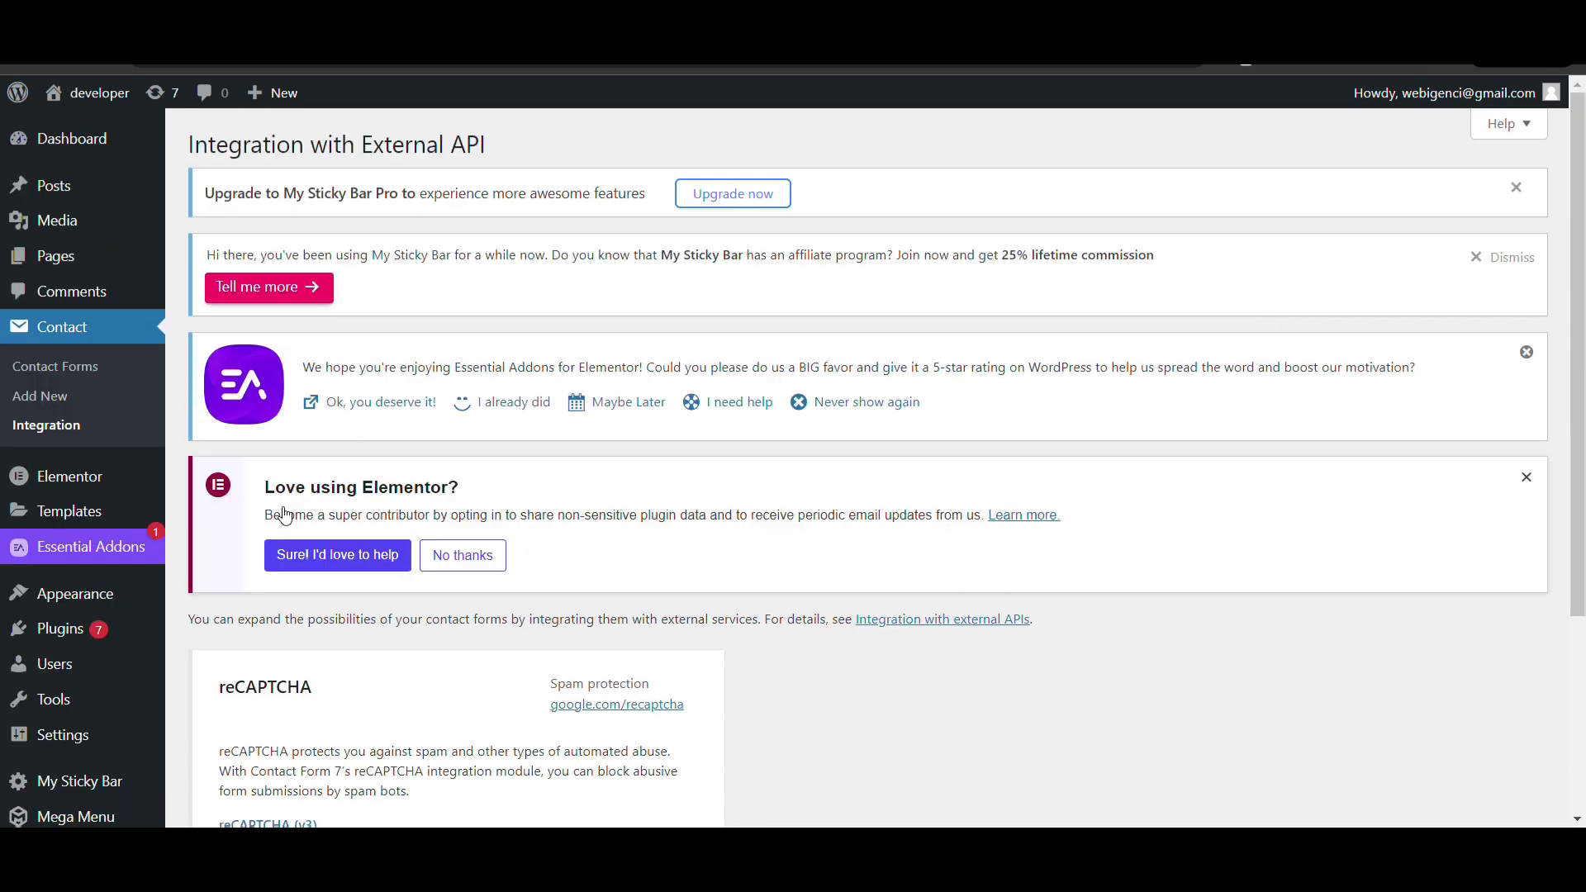
{"action": "scroll", "coordinate": [283, 516], "scroll_direction": "down", "scroll_amount": 5}
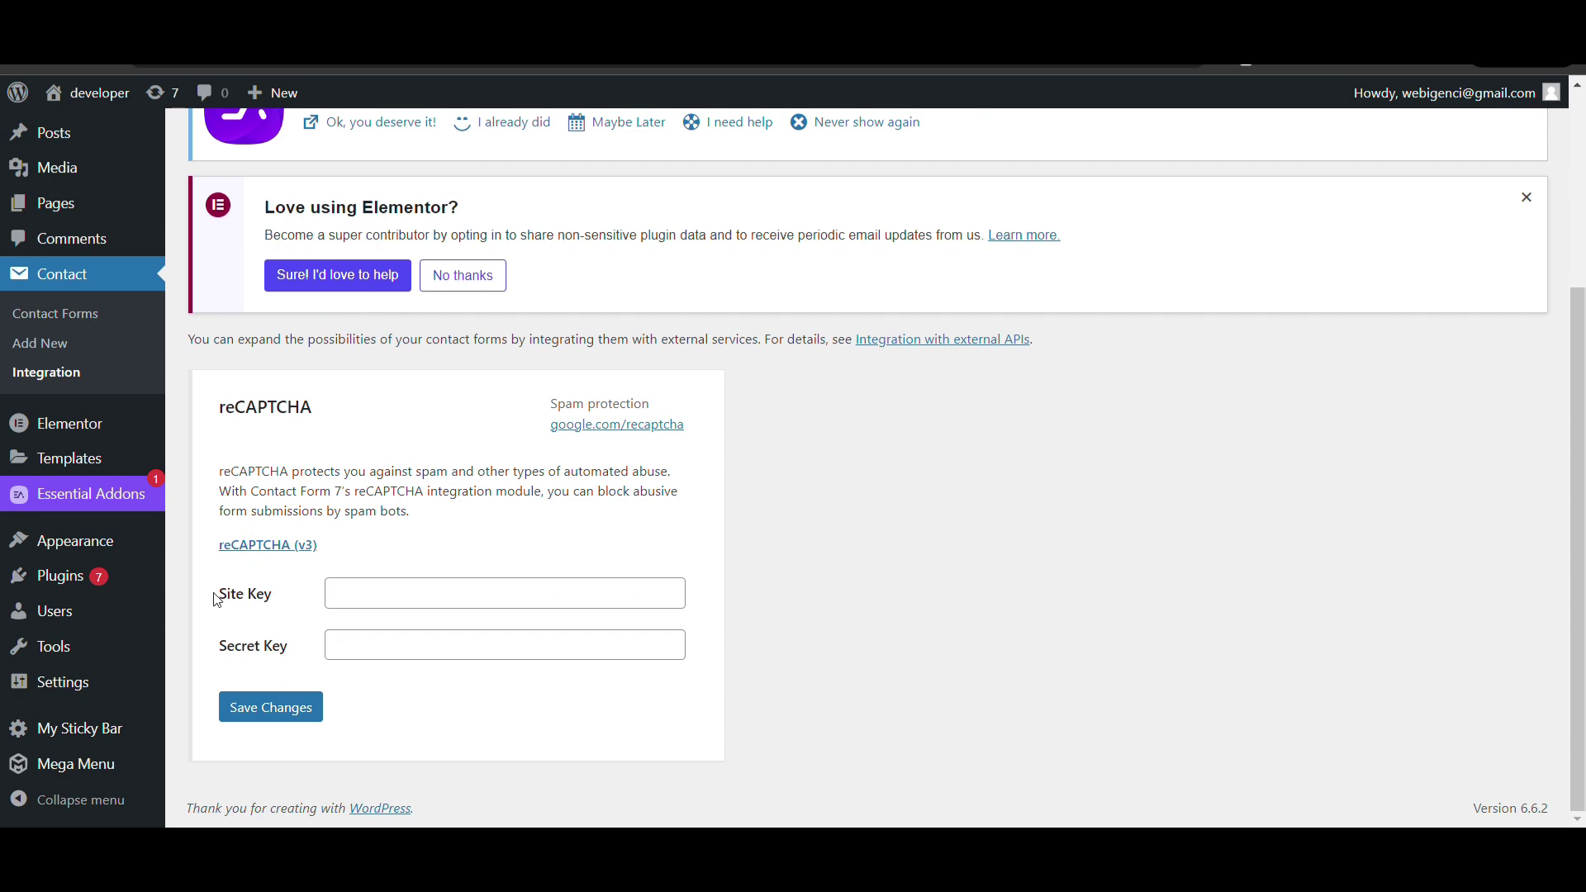
{"action": "mouse_move", "coordinate": [214, 601]}
{"action": "left_mouse_down"}
{"action": "mouse_move", "coordinate": [258, 600]}
{"action": "mouse_move", "coordinate": [243, 653]}
{"action": "mouse_move", "coordinate": [280, 654]}
{"action": "left_mouse_up"}
{"action": "left_click", "coordinate": [280, 654]}
{"action": "left_click", "coordinate": [590, 429]}
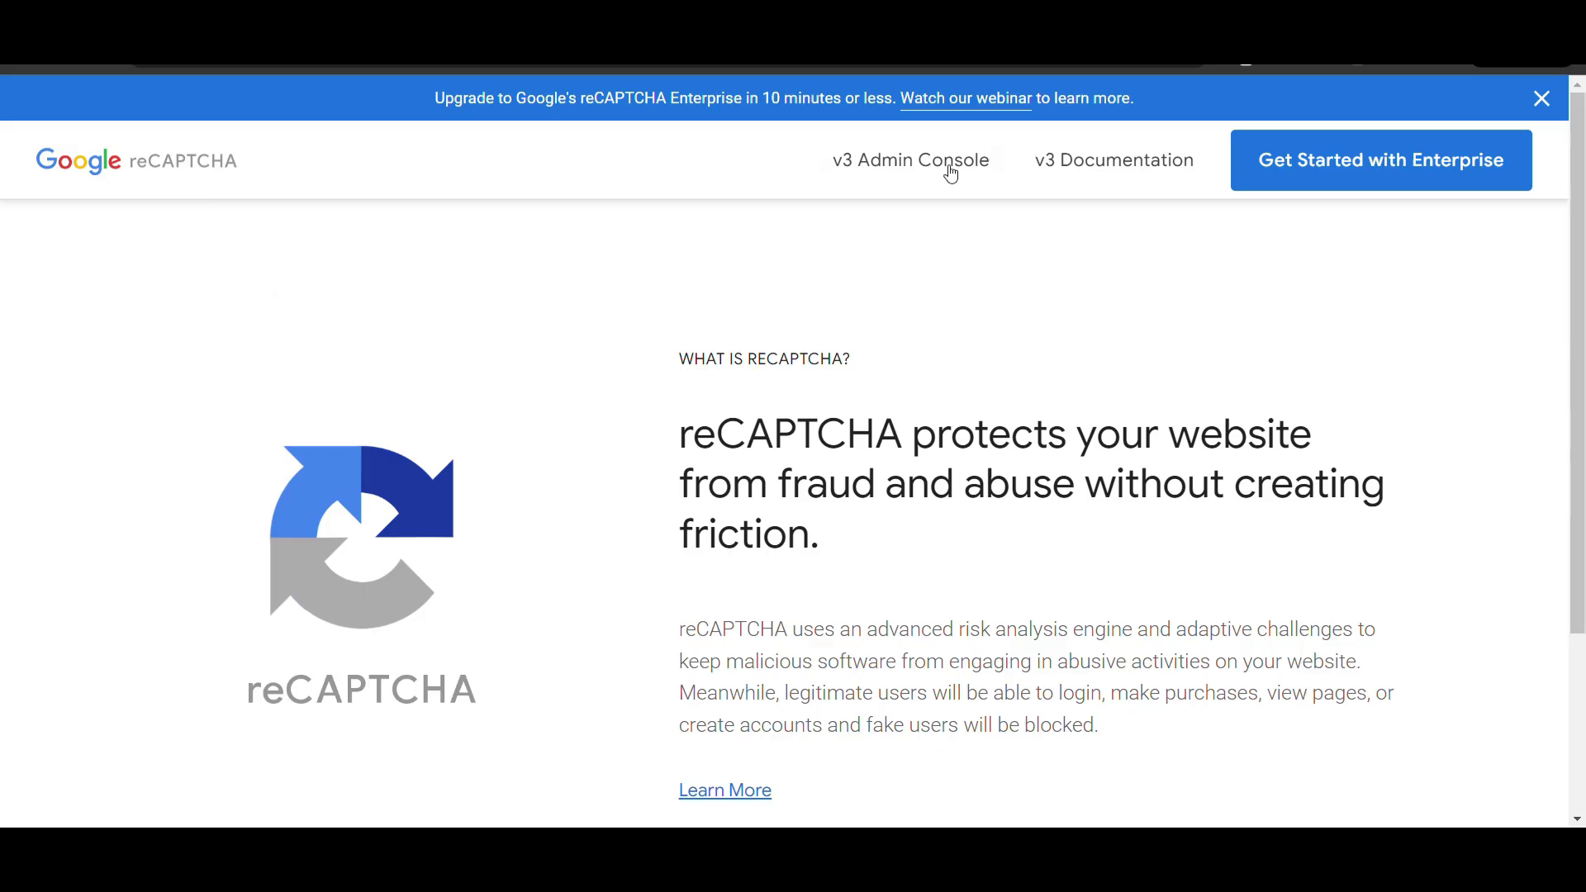
{"action": "scroll", "coordinate": [907, 413], "scroll_direction": "down", "scroll_amount": 2}
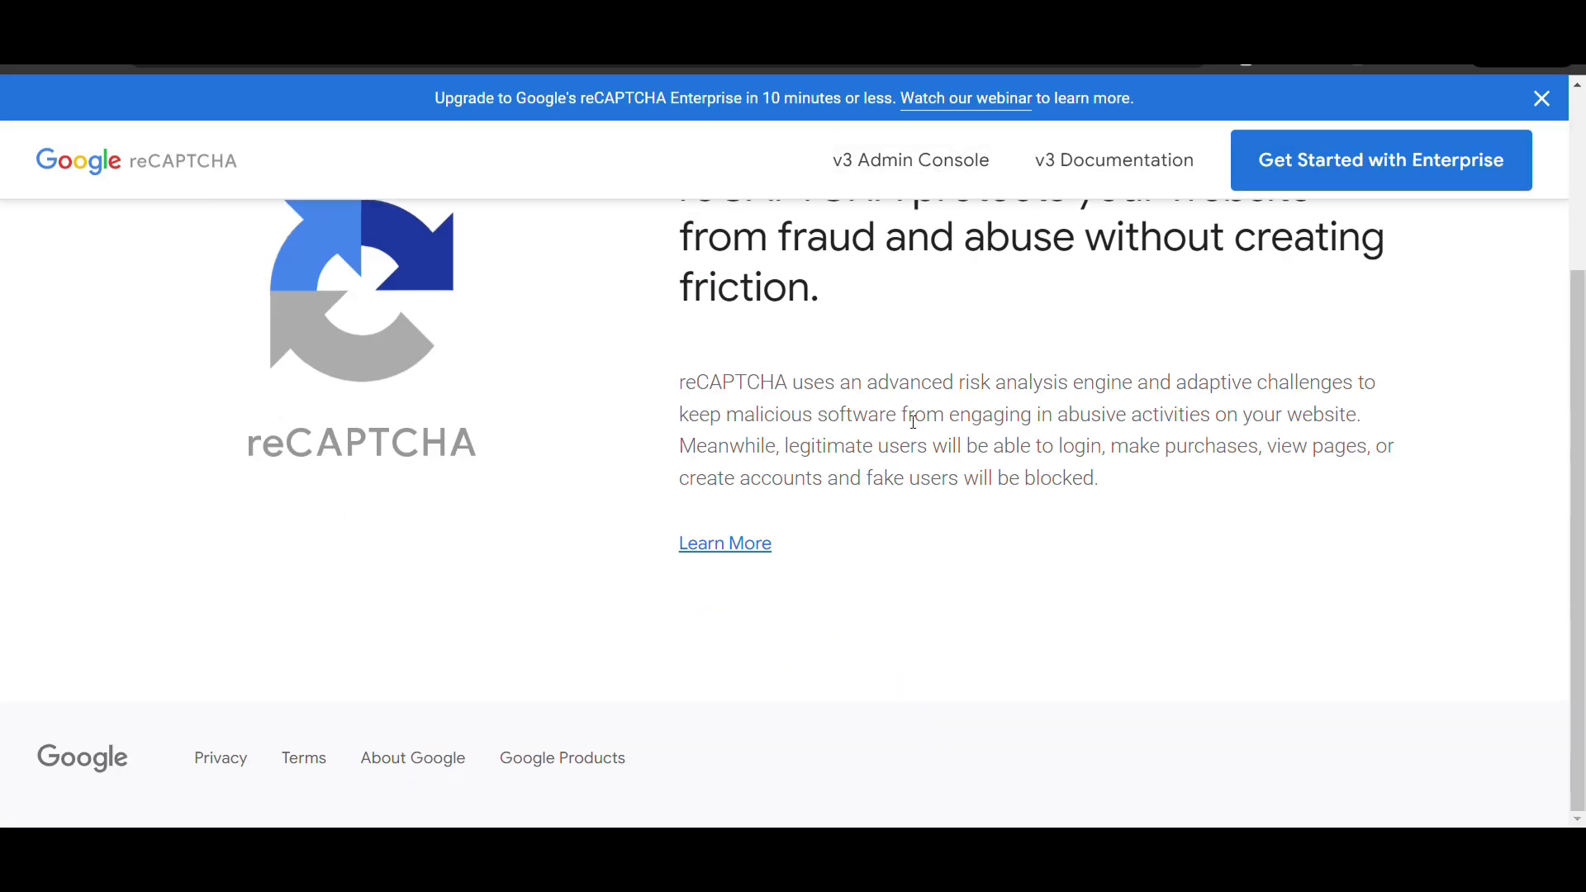
{"action": "scroll", "coordinate": [907, 418], "scroll_direction": "up", "scroll_amount": 1}
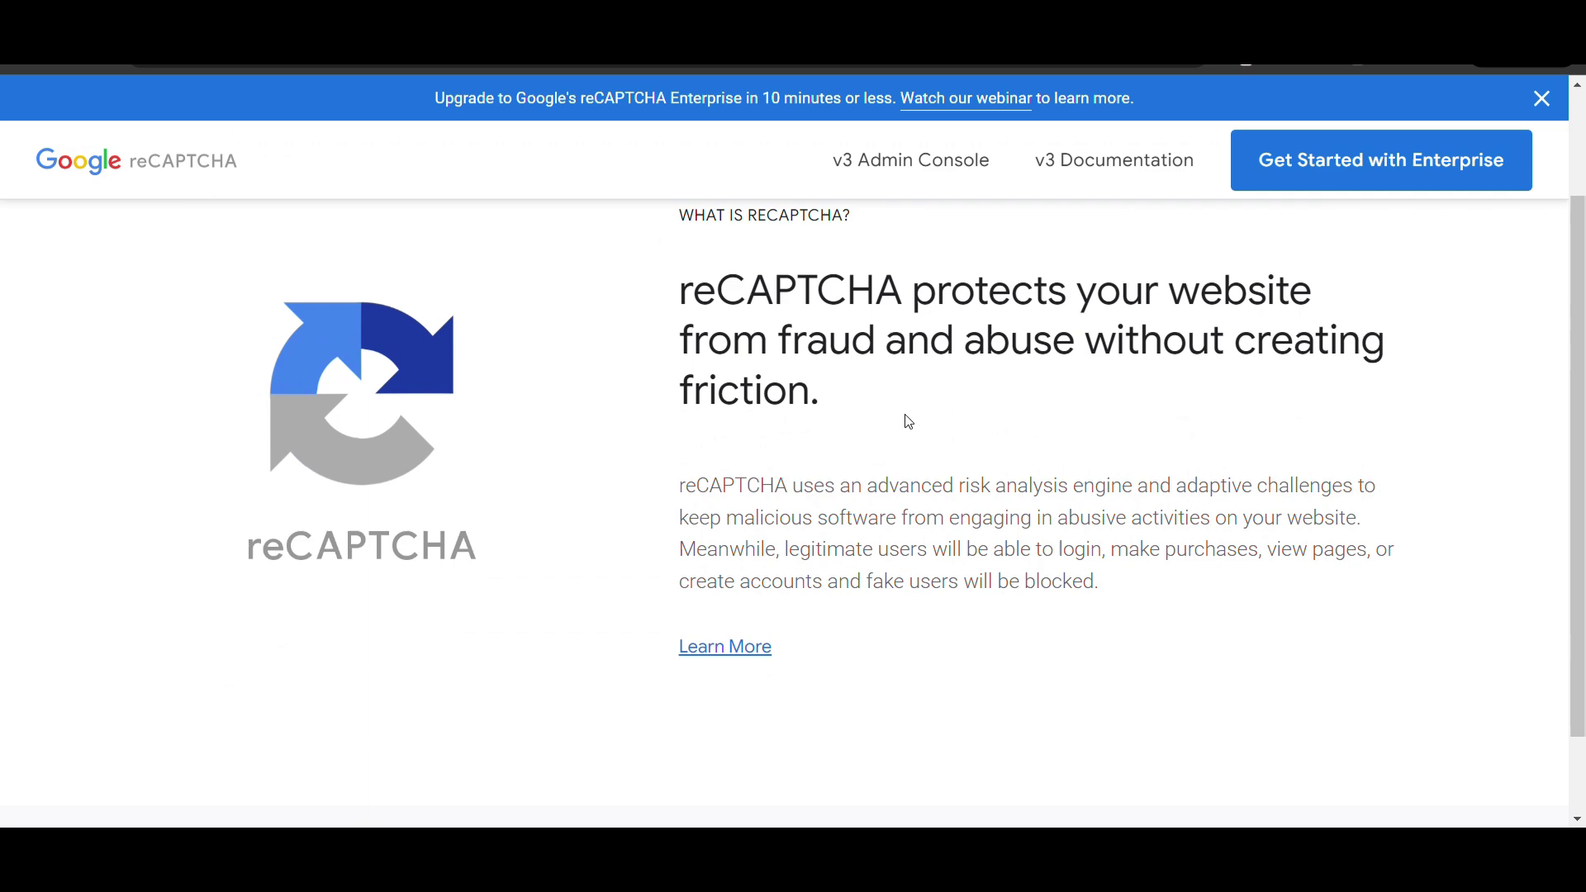
Step: Go from Google's reCAPTCHA site to the Register a new site form, v3 preselected
{"action": "left_click", "coordinate": [727, 648]}
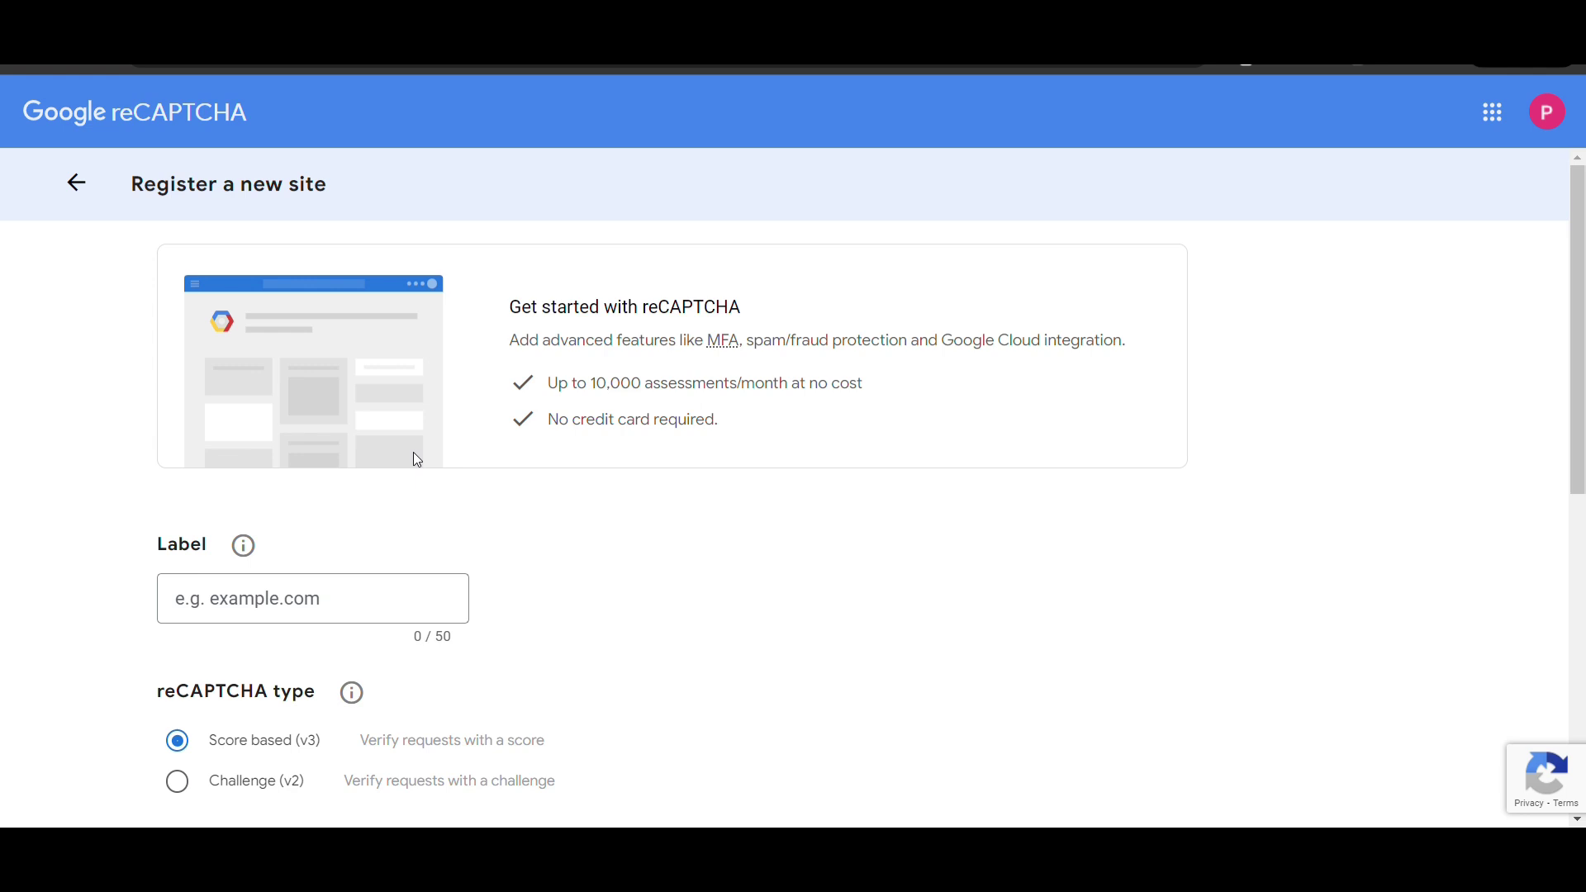
Step: Start the new site's label and add the domain developer.webigenci.com, keeping Score based (v3)
{"action": "left_click", "coordinate": [275, 603]}
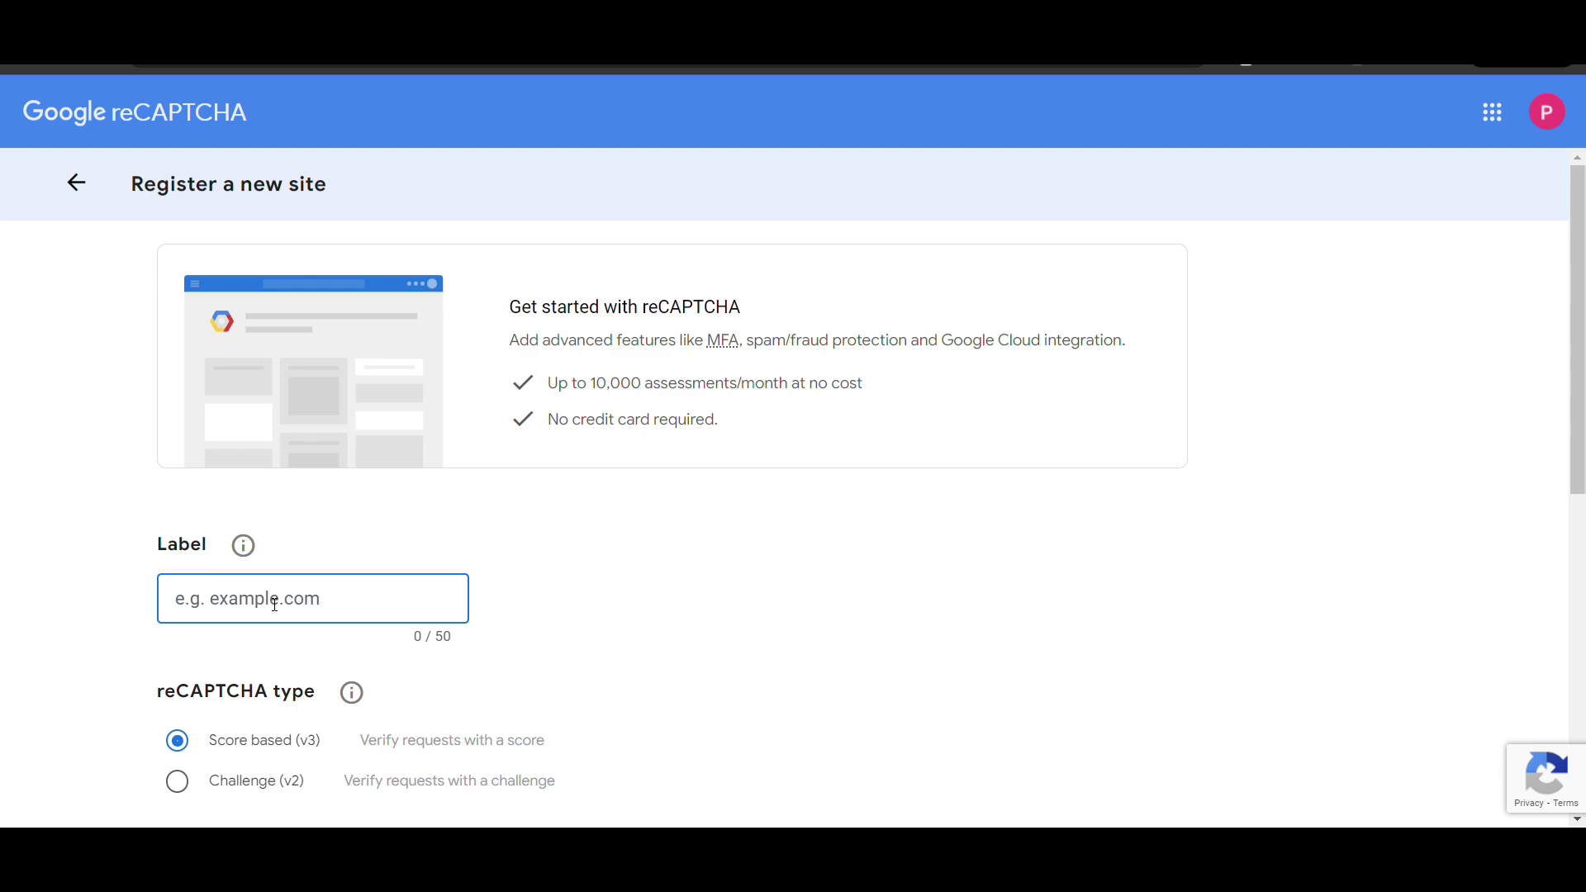
{"action": "type", "text": "Wordpress Recapthcha"}
{"action": "left_click_drag", "start_coordinate": [209, 489], "coordinate": [323, 492]}
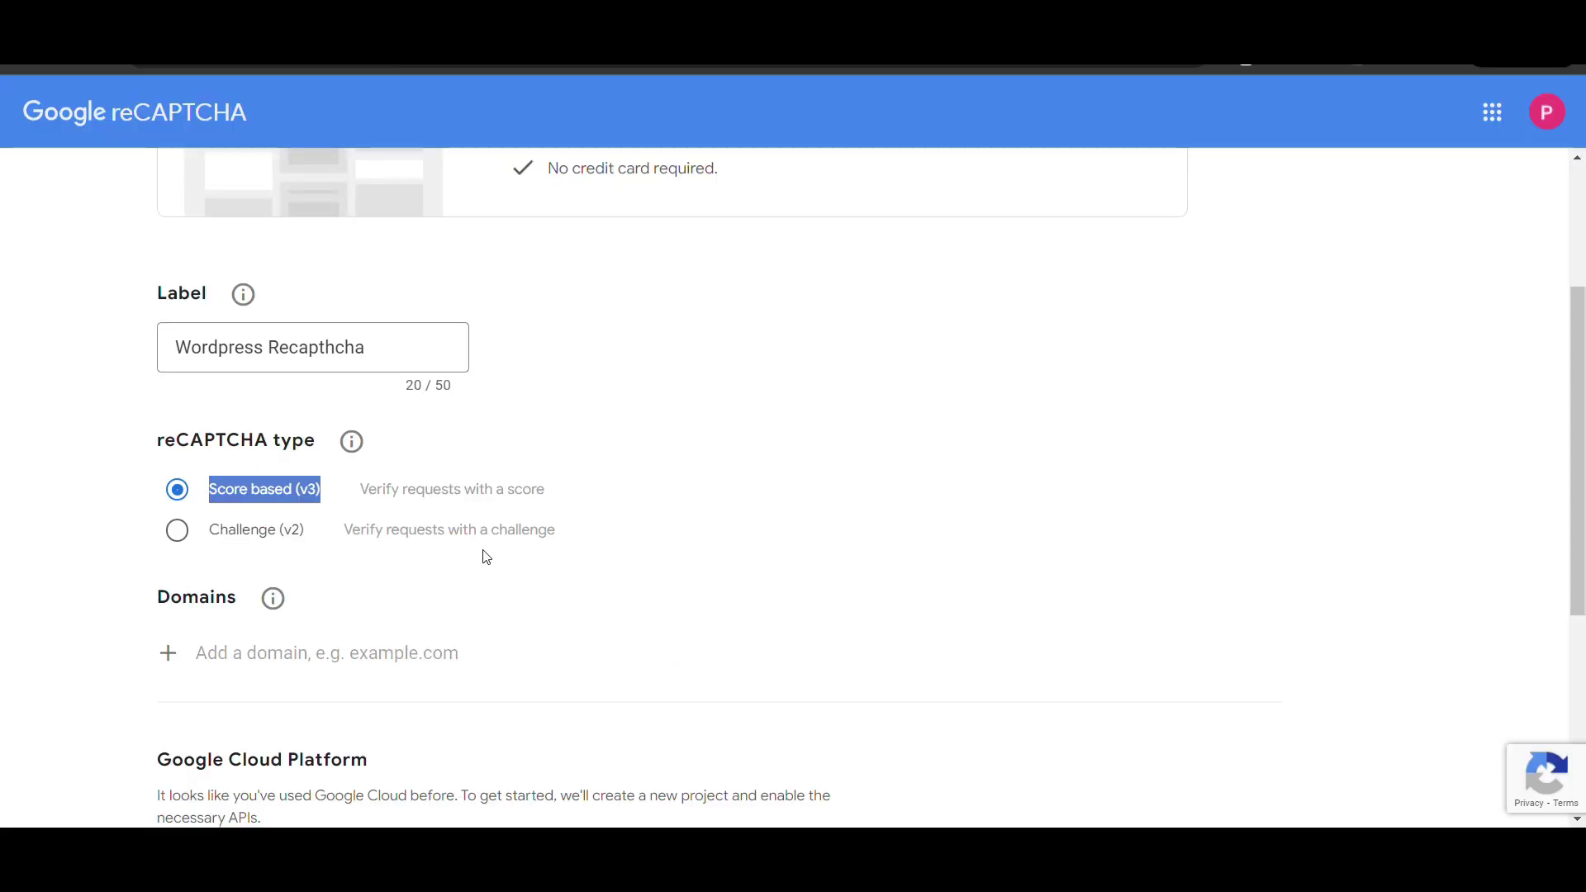
{"action": "scroll", "coordinate": [484, 557], "scroll_direction": "down", "scroll_amount": 1}
{"action": "left_click", "coordinate": [304, 573]}
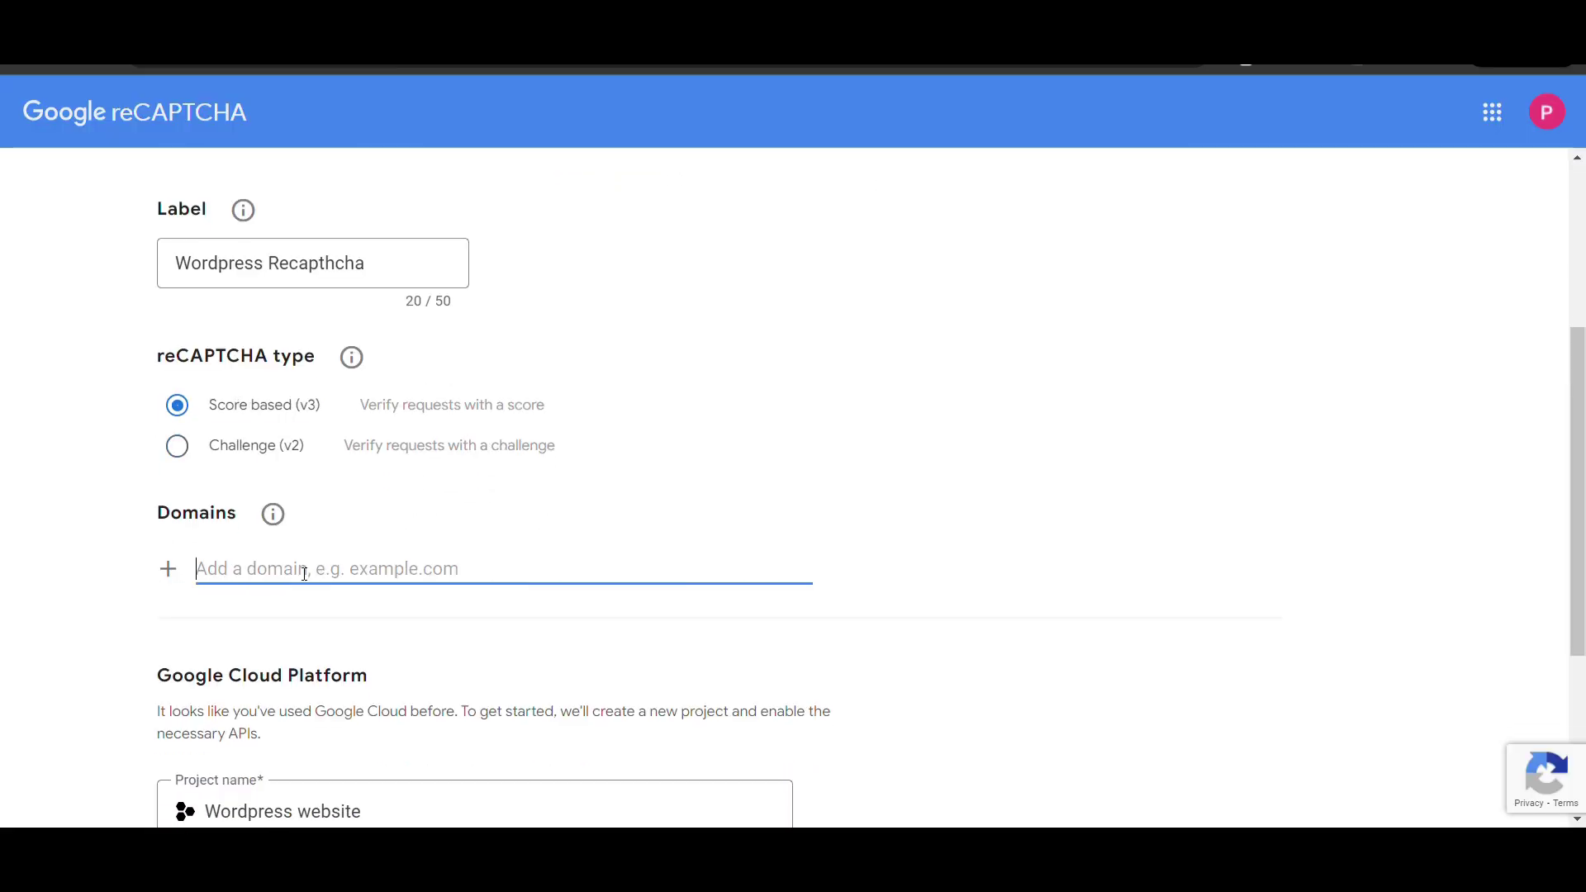
{"action": "type", "text": "developer.webigenci.com"}
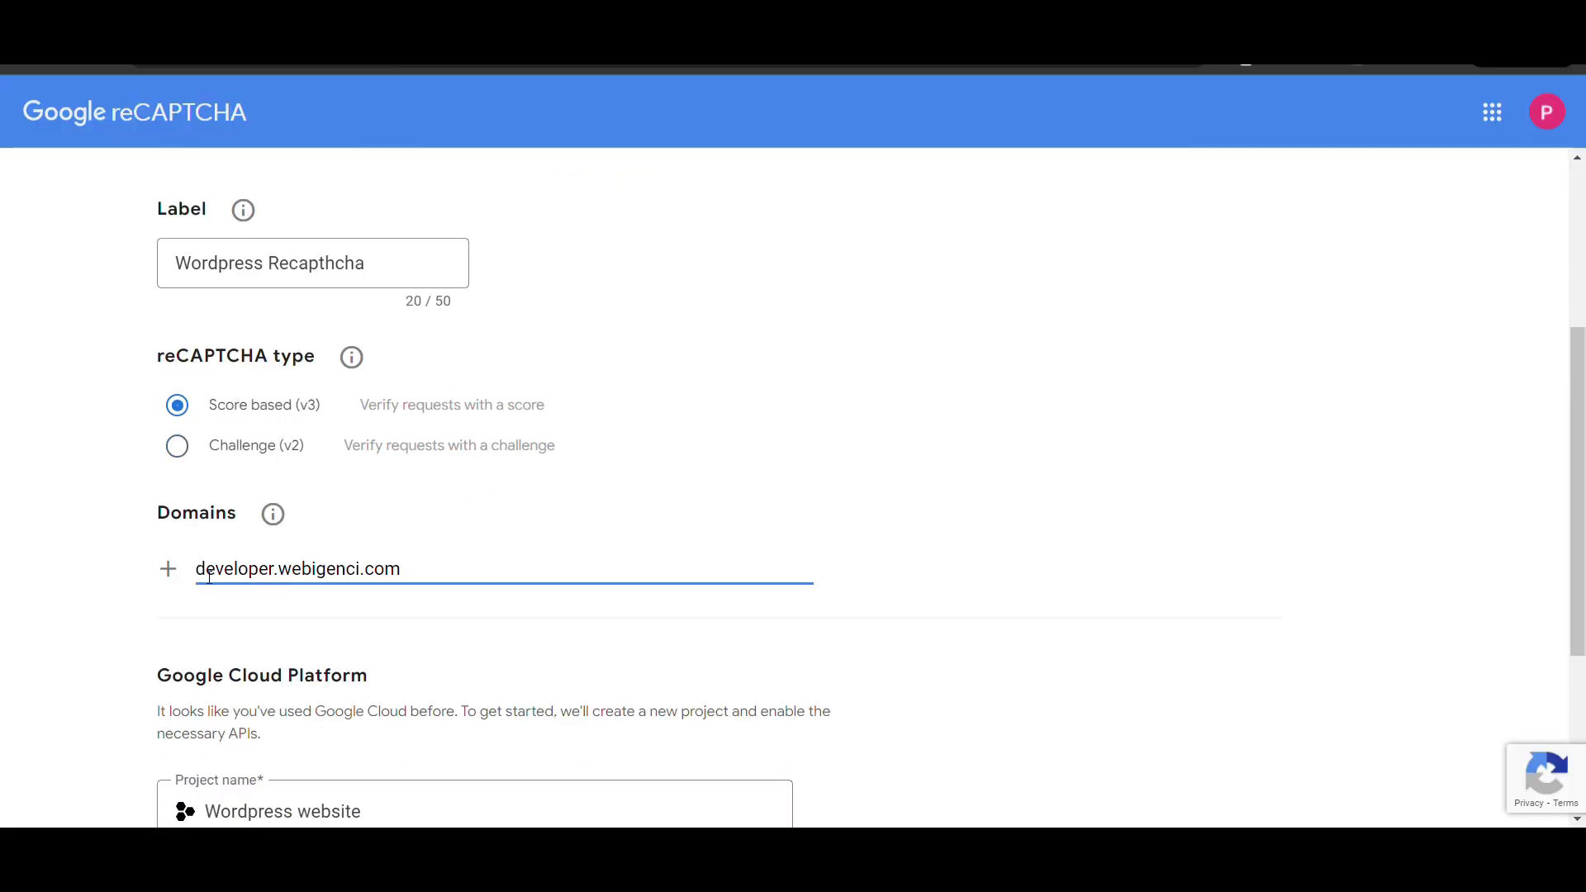
{"action": "left_click_drag", "start_coordinate": [196, 570], "coordinate": [429, 568]}
{"action": "scroll", "coordinate": [439, 567], "scroll_direction": "down", "scroll_amount": 4}
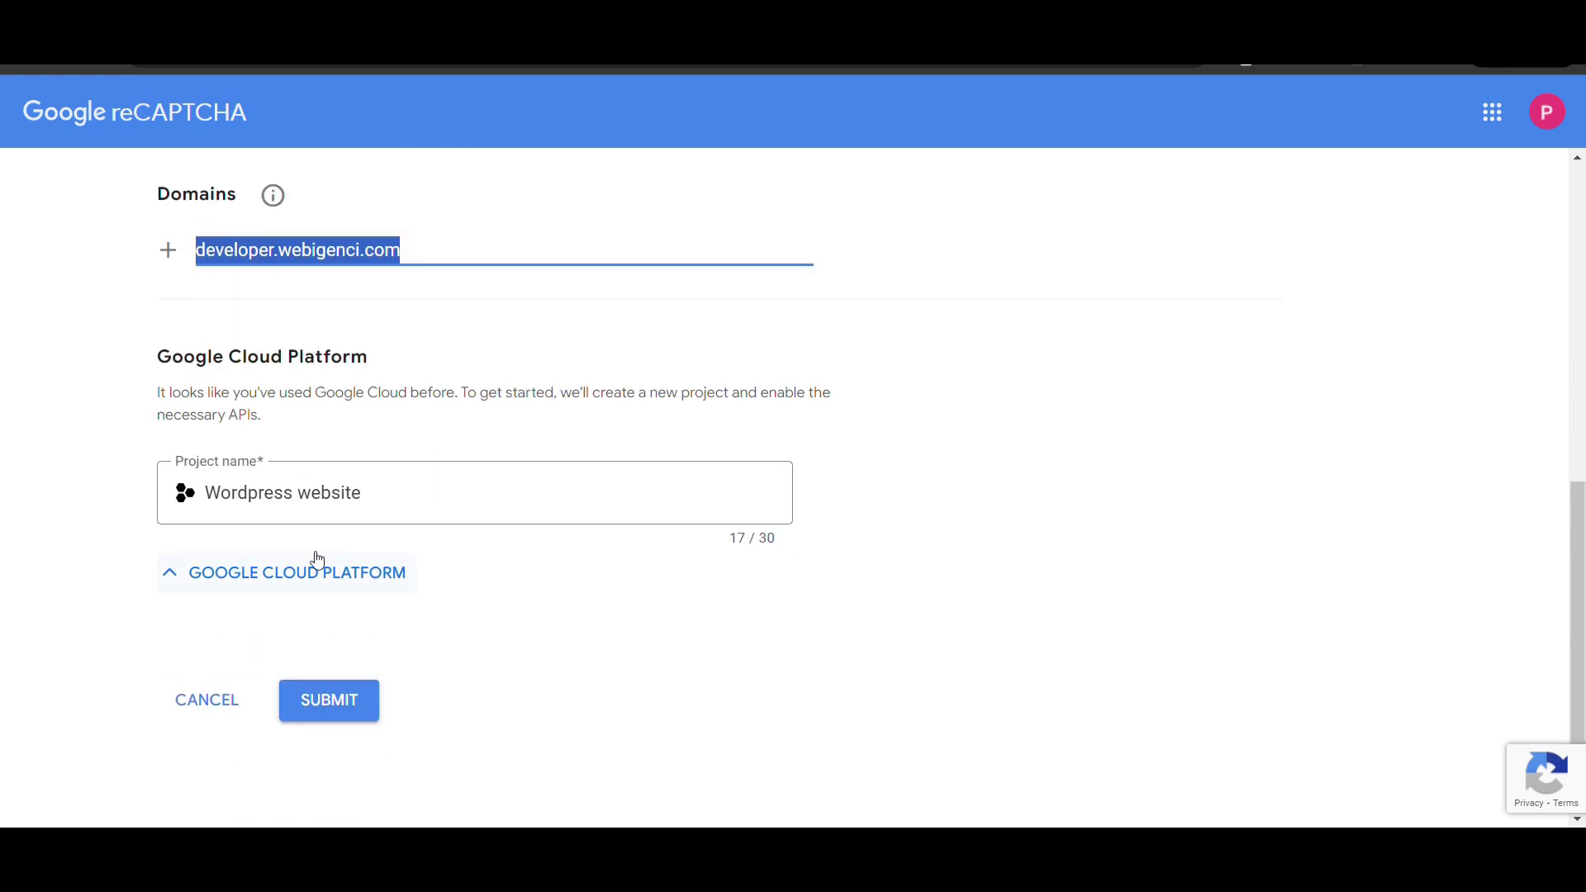
Step: Keep Wordpress website as the Google Cloud Platform project name
{"action": "left_click", "coordinate": [271, 517]}
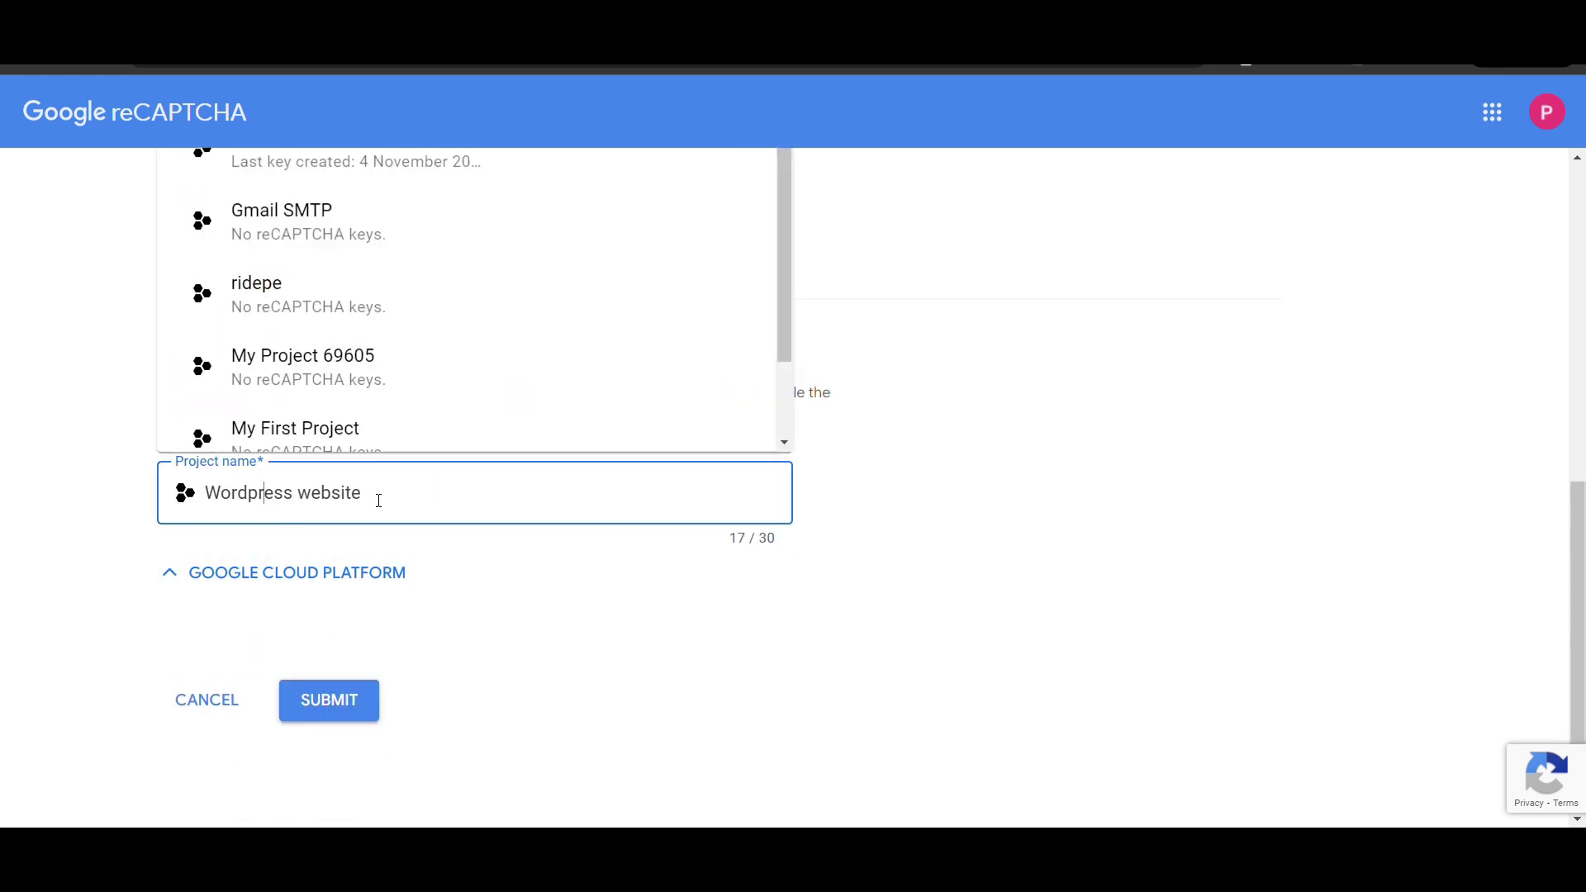
{"action": "scroll", "coordinate": [377, 499], "scroll_direction": "up", "scroll_amount": 2}
{"action": "scroll", "coordinate": [326, 454], "scroll_direction": "down", "scroll_amount": 1}
{"action": "scroll", "coordinate": [326, 453], "scroll_direction": "up", "scroll_amount": 1}
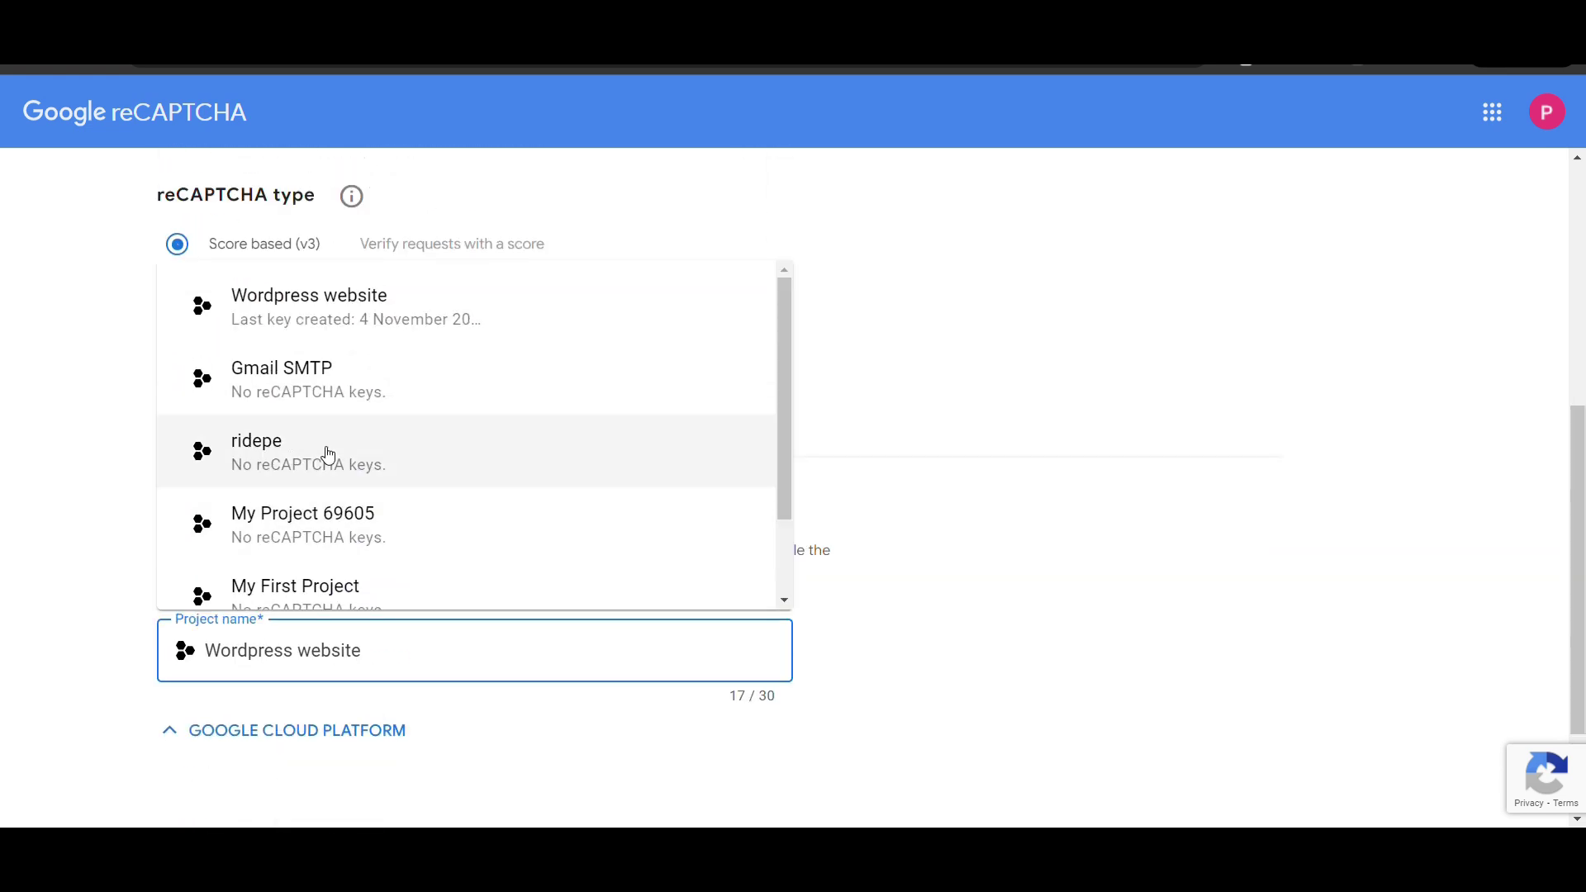
{"action": "scroll", "coordinate": [328, 454], "scroll_direction": "down", "scroll_amount": 2}
{"action": "left_click", "coordinate": [1115, 305]}
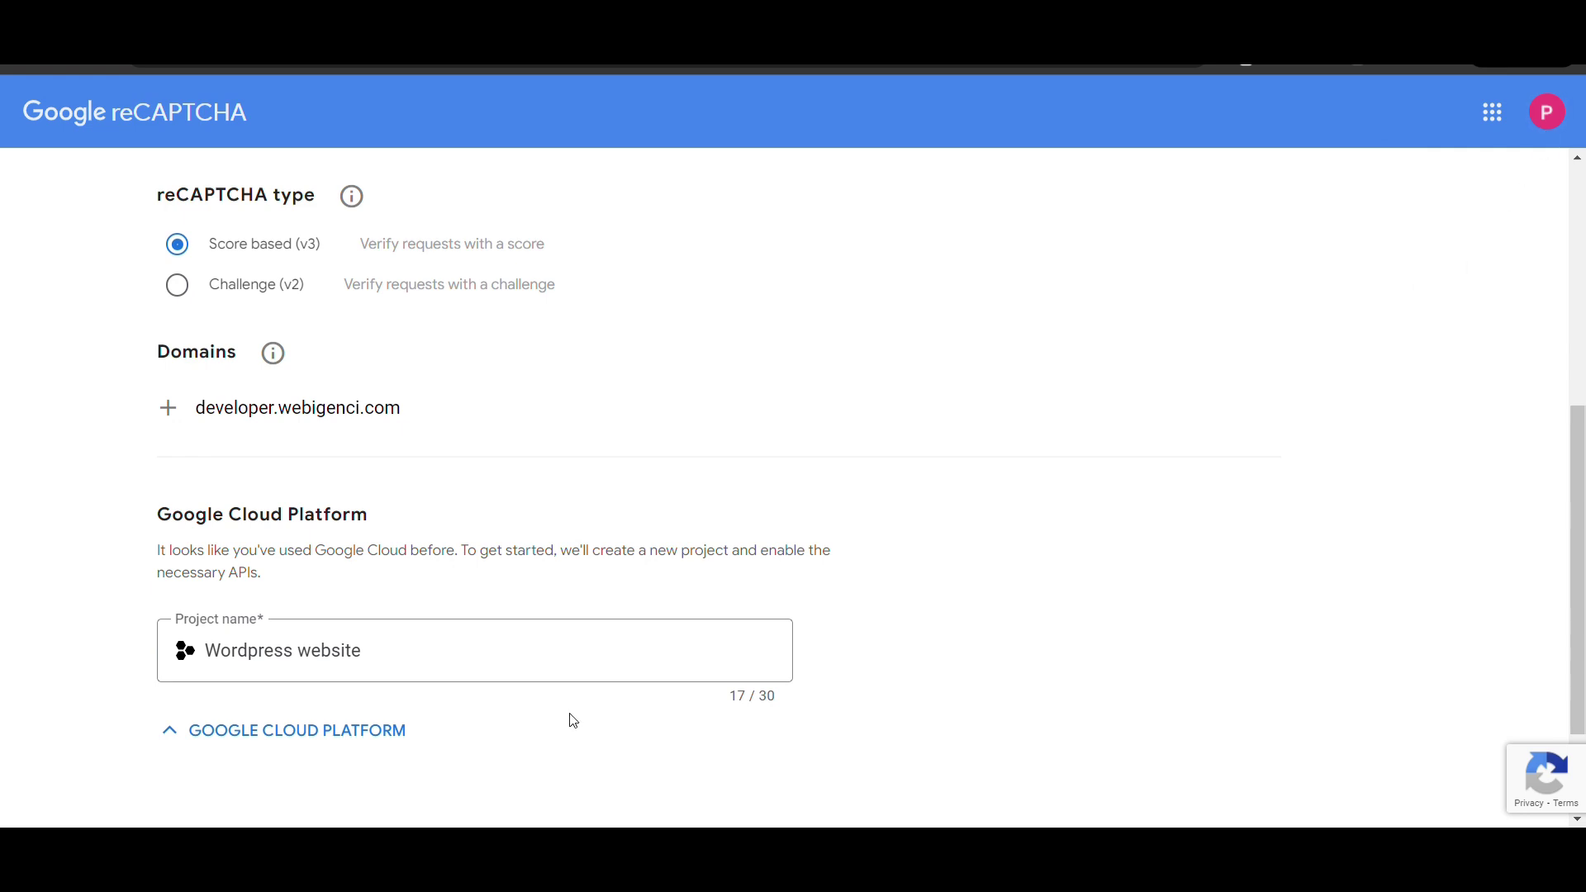
{"action": "left_click", "coordinate": [422, 672]}
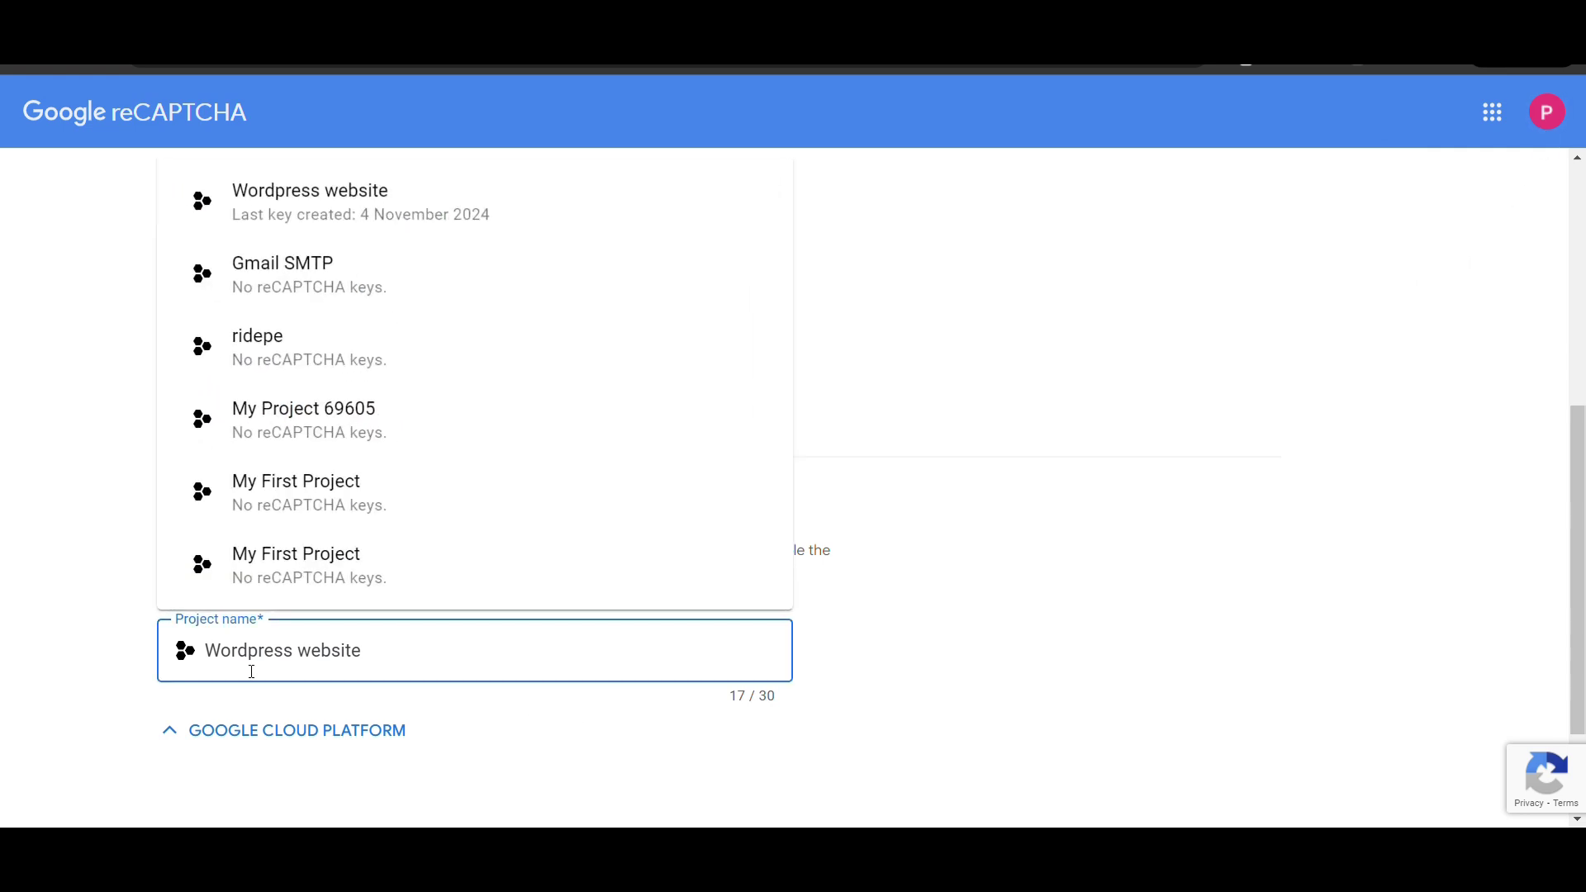
{"action": "left_click", "coordinate": [76, 627]}
{"action": "scroll", "coordinate": [297, 582], "scroll_direction": "down", "scroll_amount": 2}
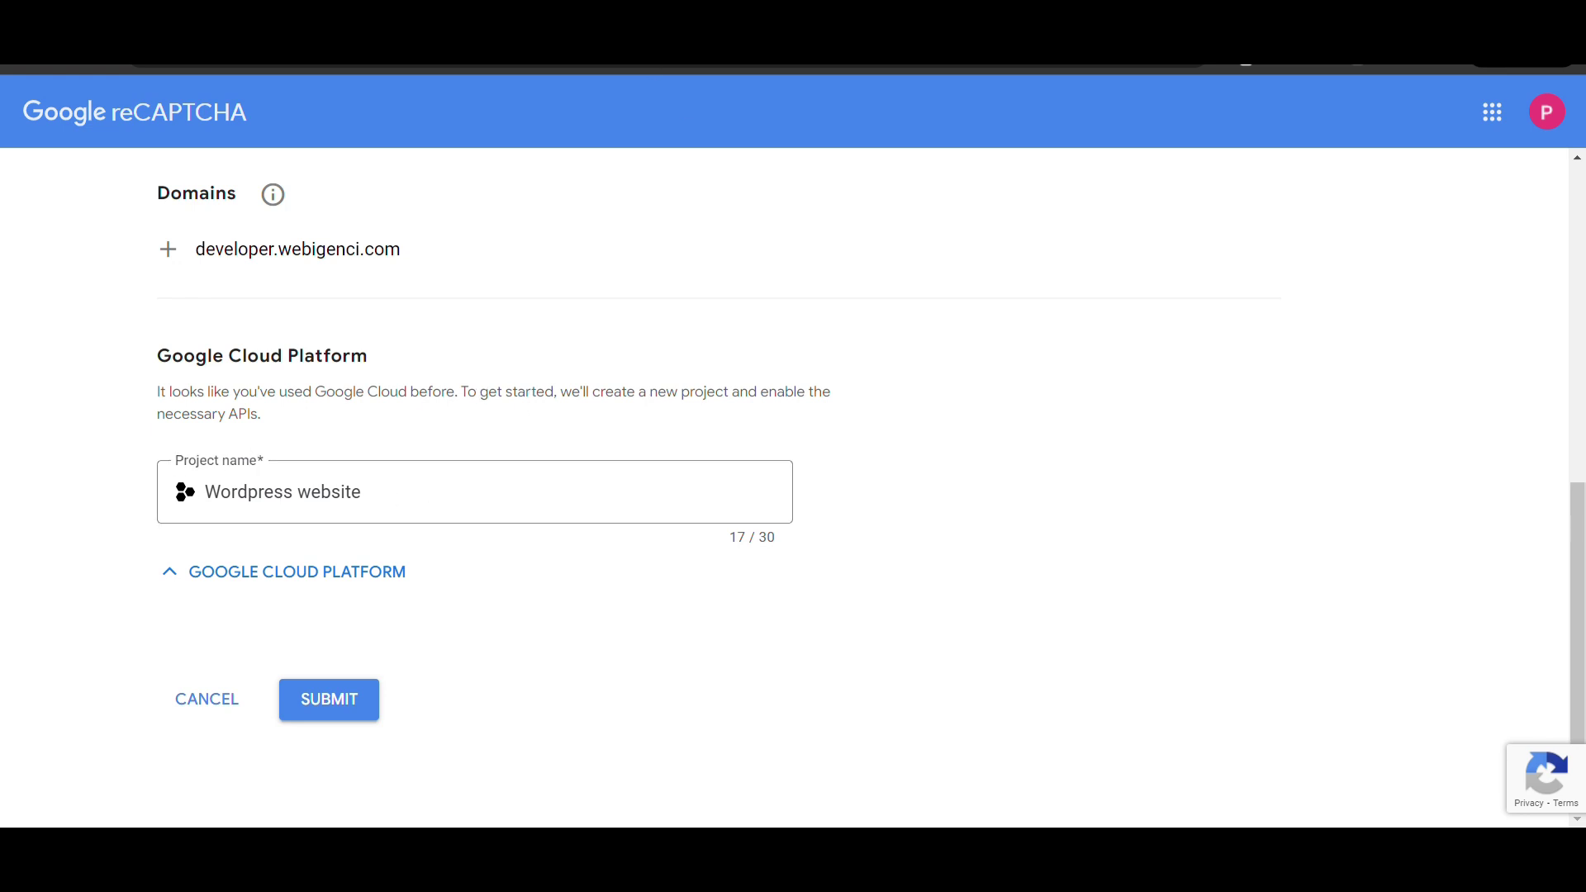
{"action": "key", "text": "ctrl+t"}
{"action": "type", "text": "google"}
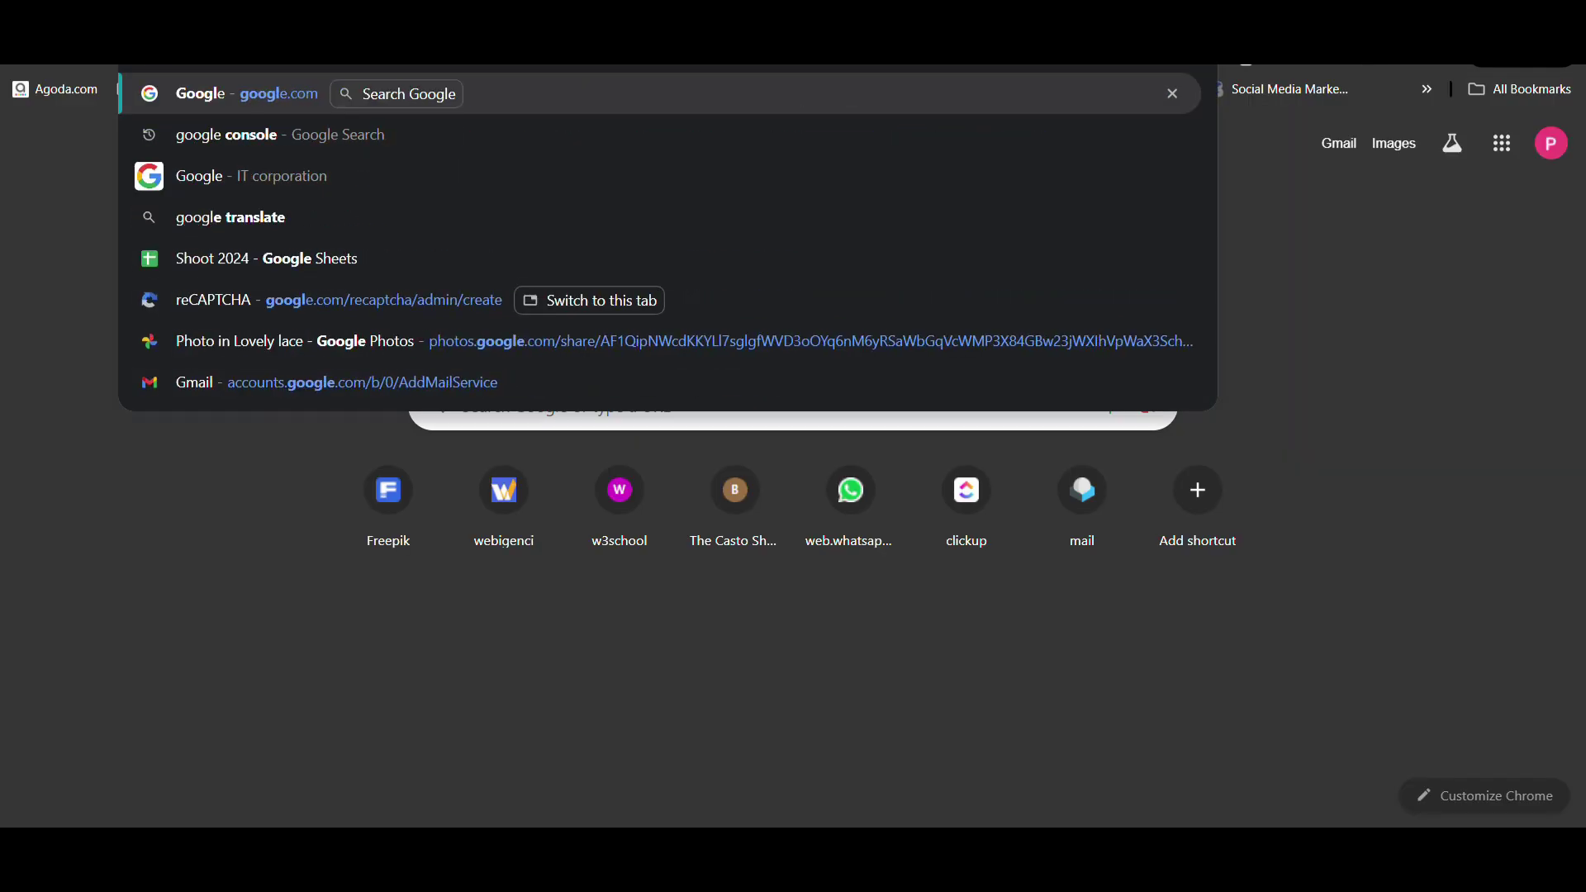
{"action": "type", "text": " console"}
{"action": "key", "text": "Return"}
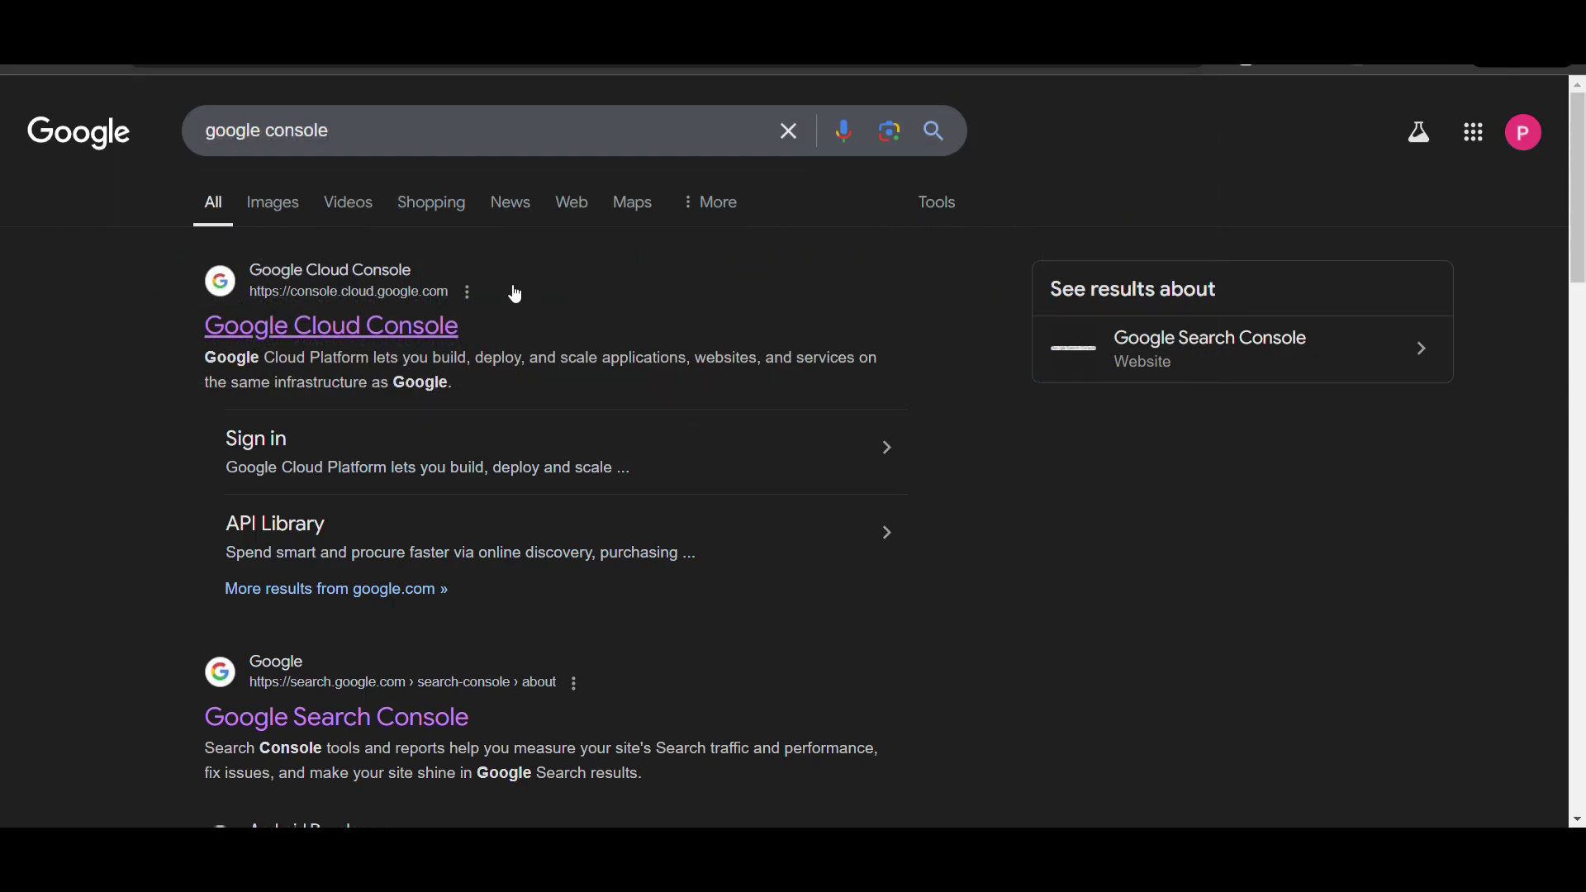
{"action": "left_click", "coordinate": [454, 323]}
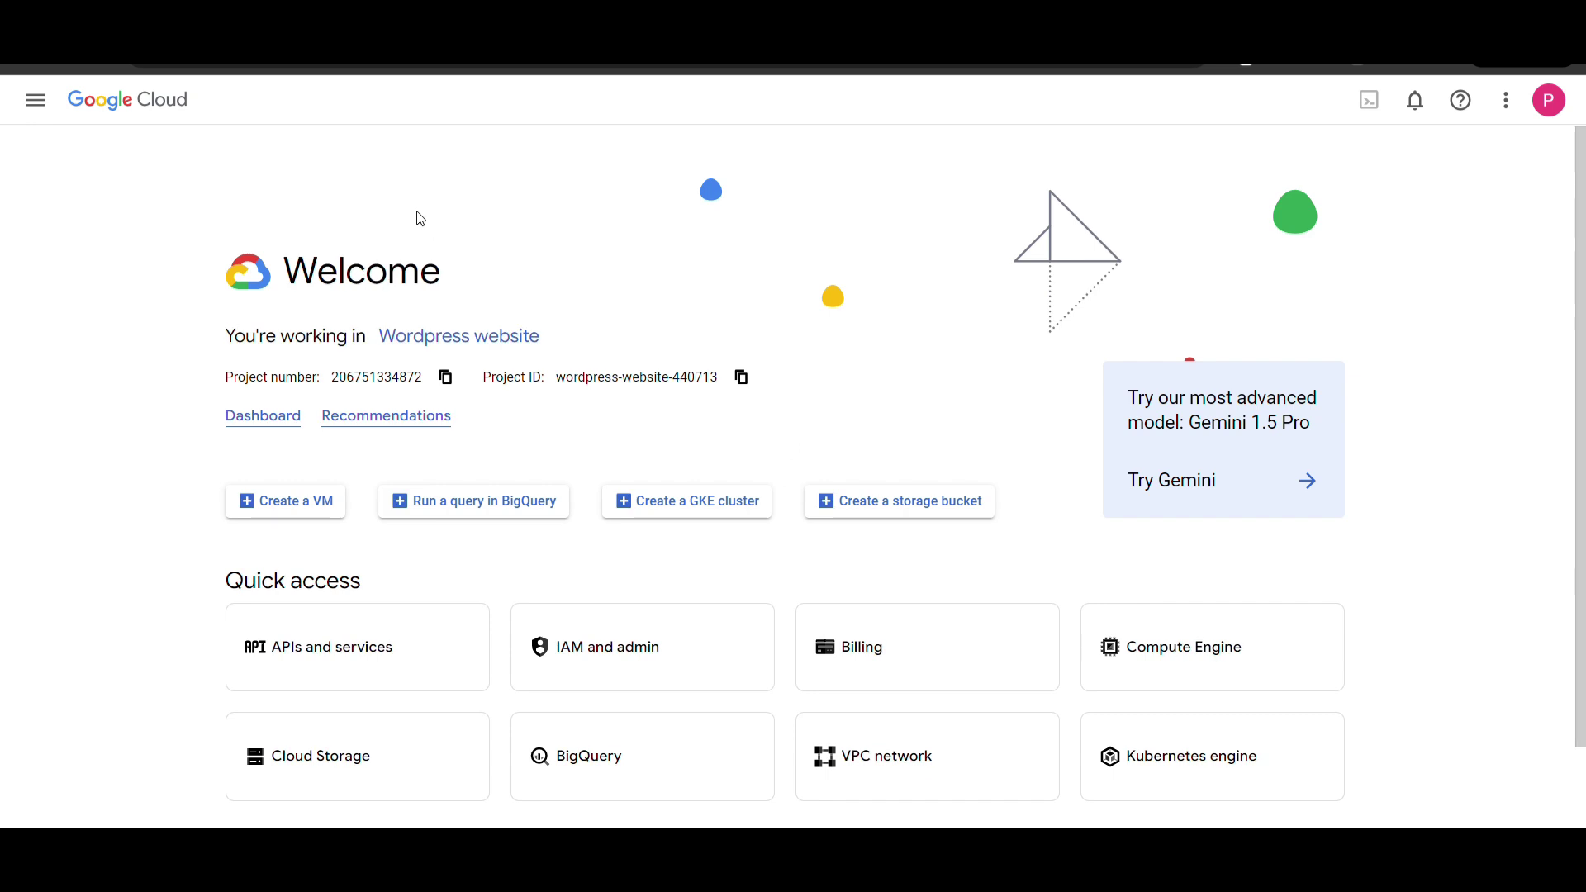
{"action": "left_click", "coordinate": [326, 103]}
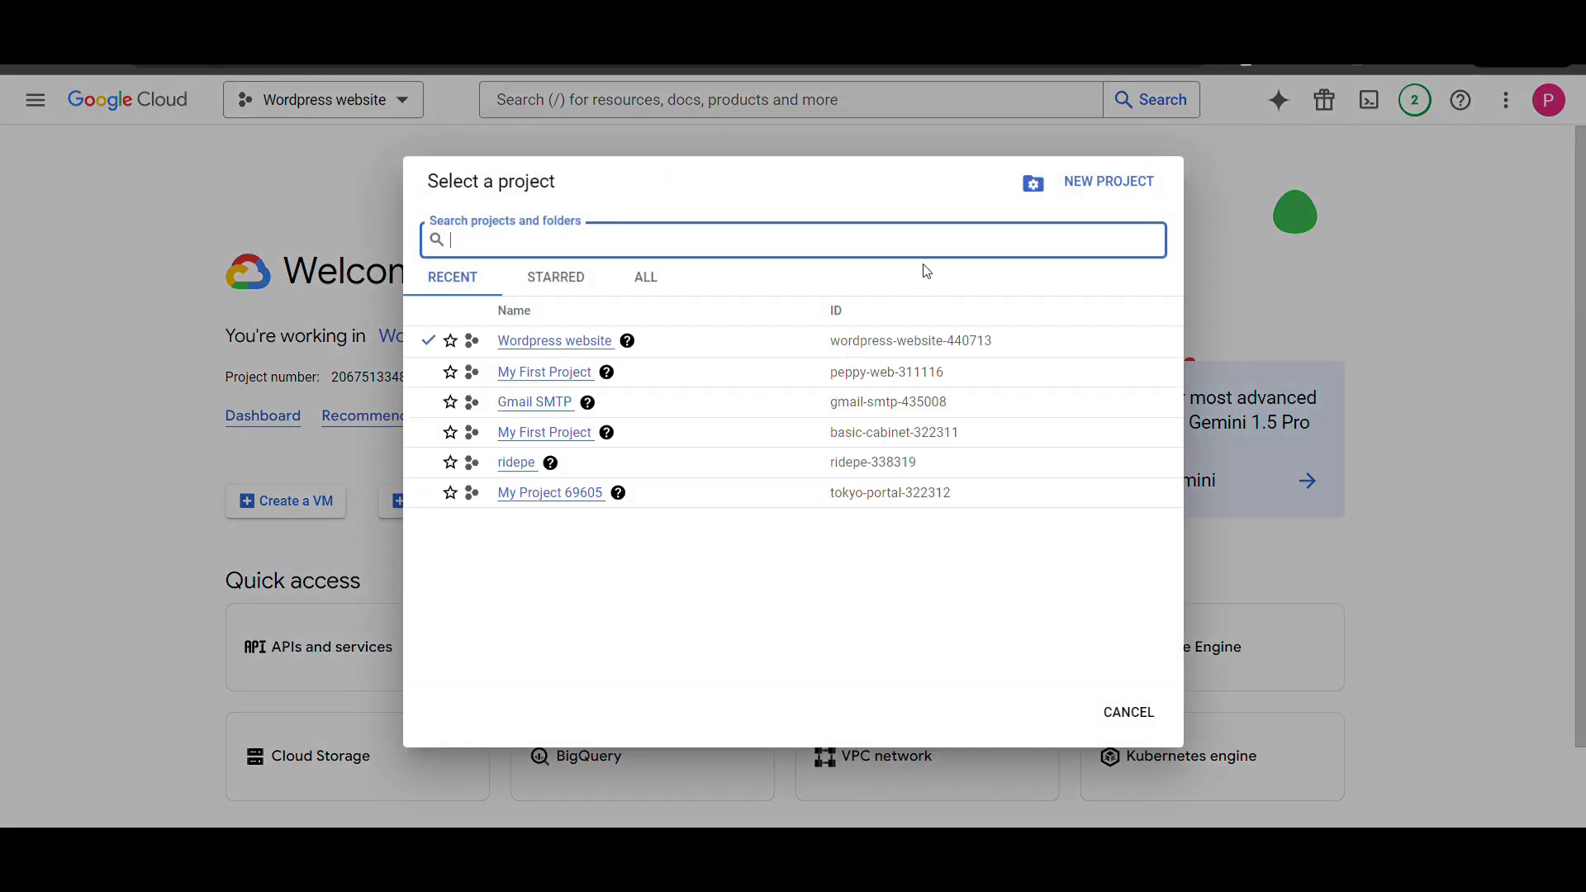
{"action": "left_click", "coordinate": [1102, 194]}
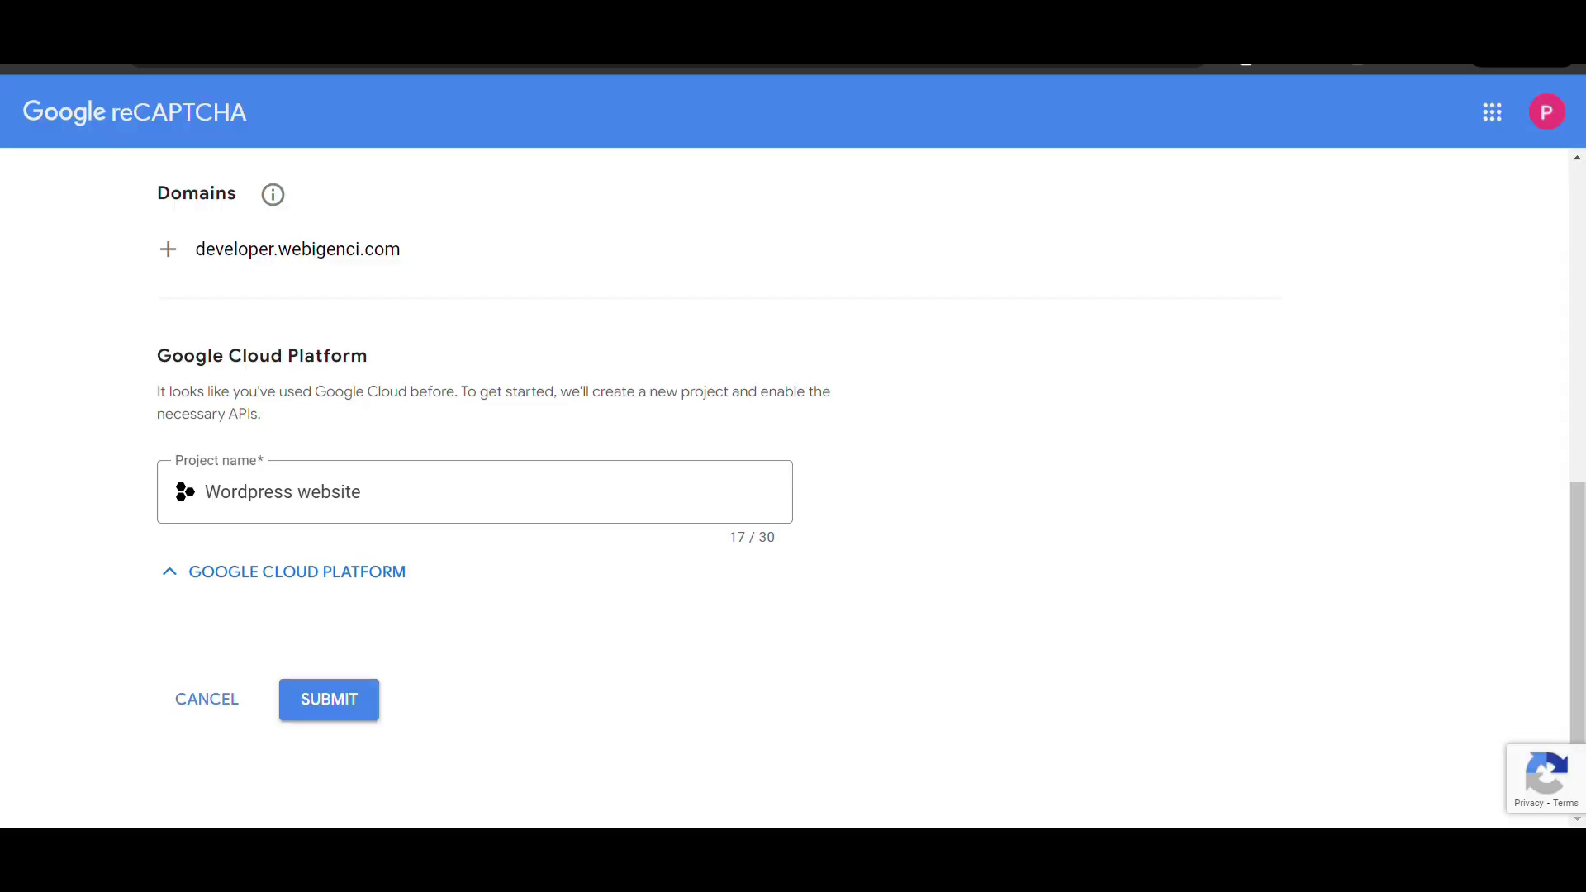
Step: Confirm Wordpress website as the project and submit the registration to get the keys
{"action": "left_click", "coordinate": [287, 517]}
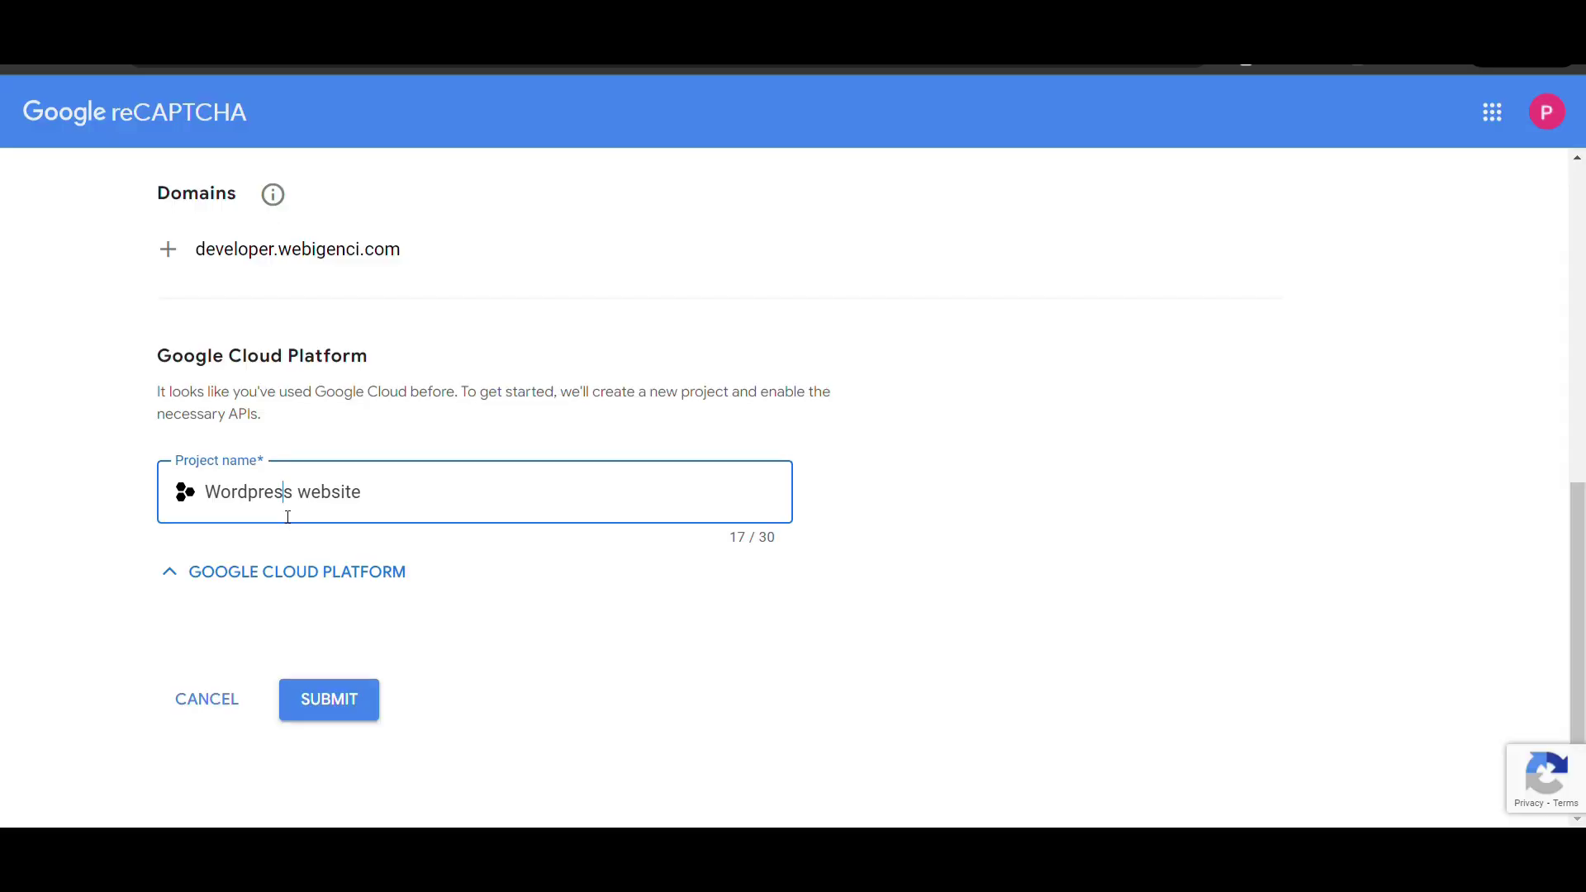
{"action": "left_click", "coordinate": [59, 660]}
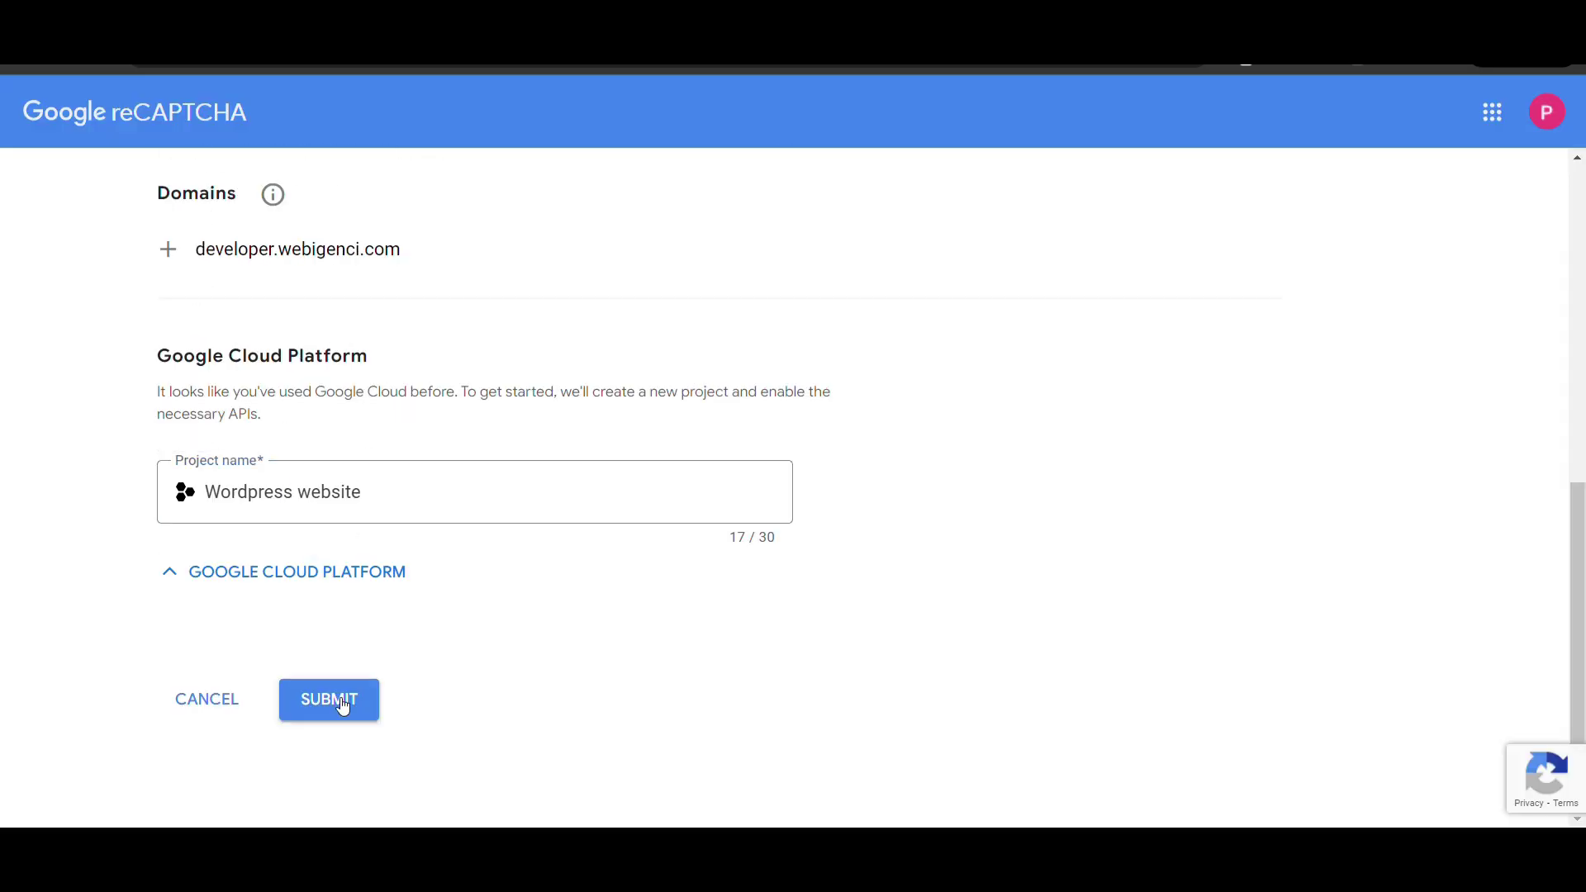
{"action": "left_click", "coordinate": [341, 705]}
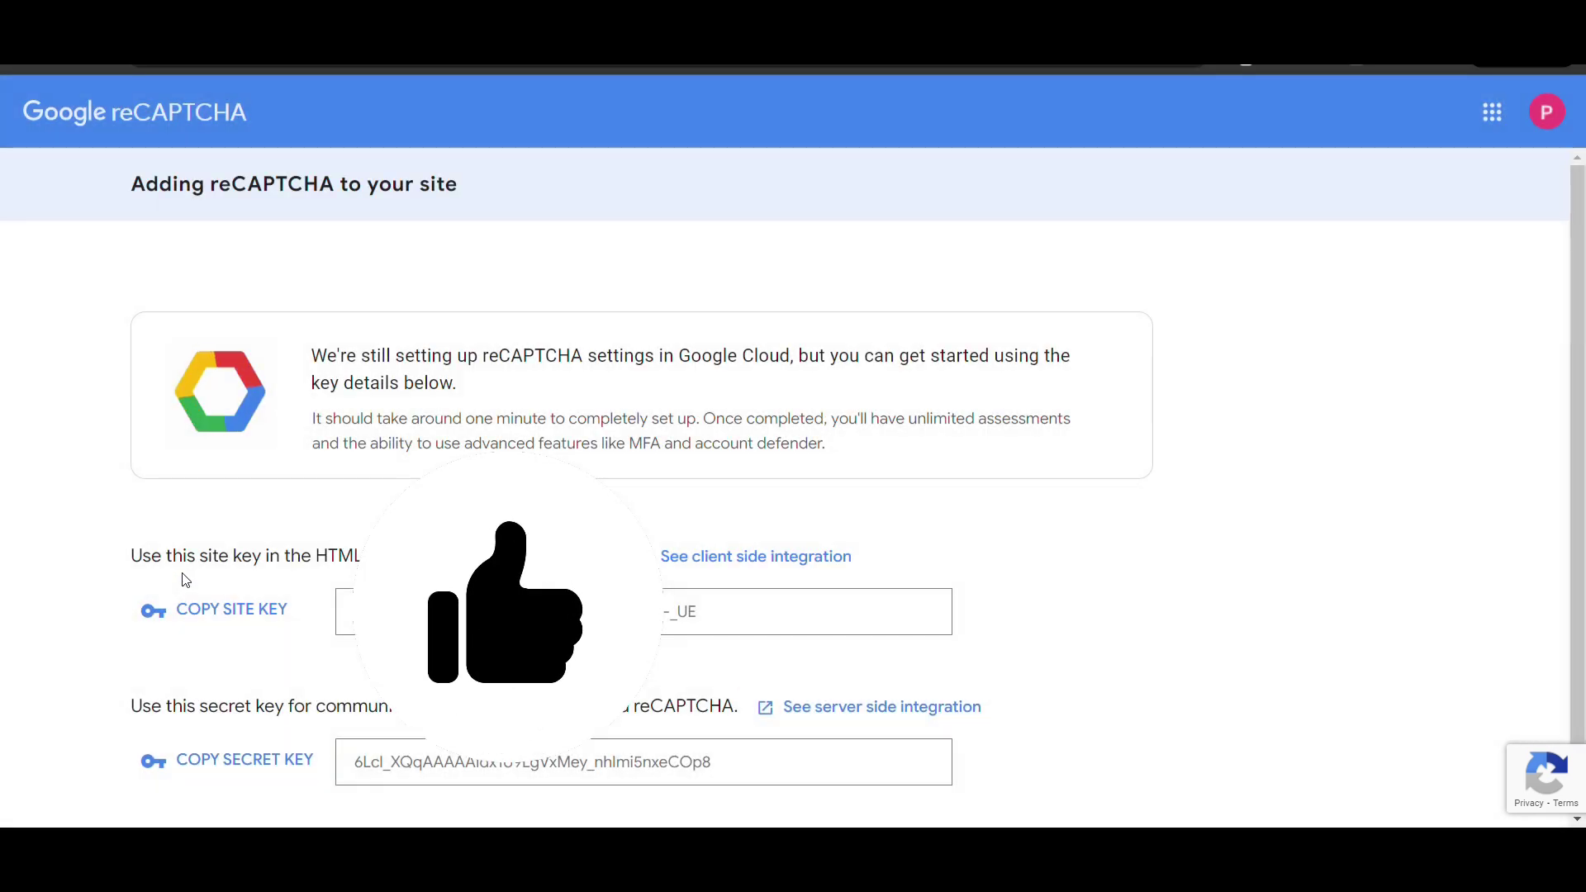
{"action": "scroll", "coordinate": [183, 579], "scroll_direction": "down", "scroll_amount": 1}
Step: Paste the issued site key and secret key into WordPress's Site Key and Secret Key fields
{"action": "left_click", "coordinate": [210, 547]}
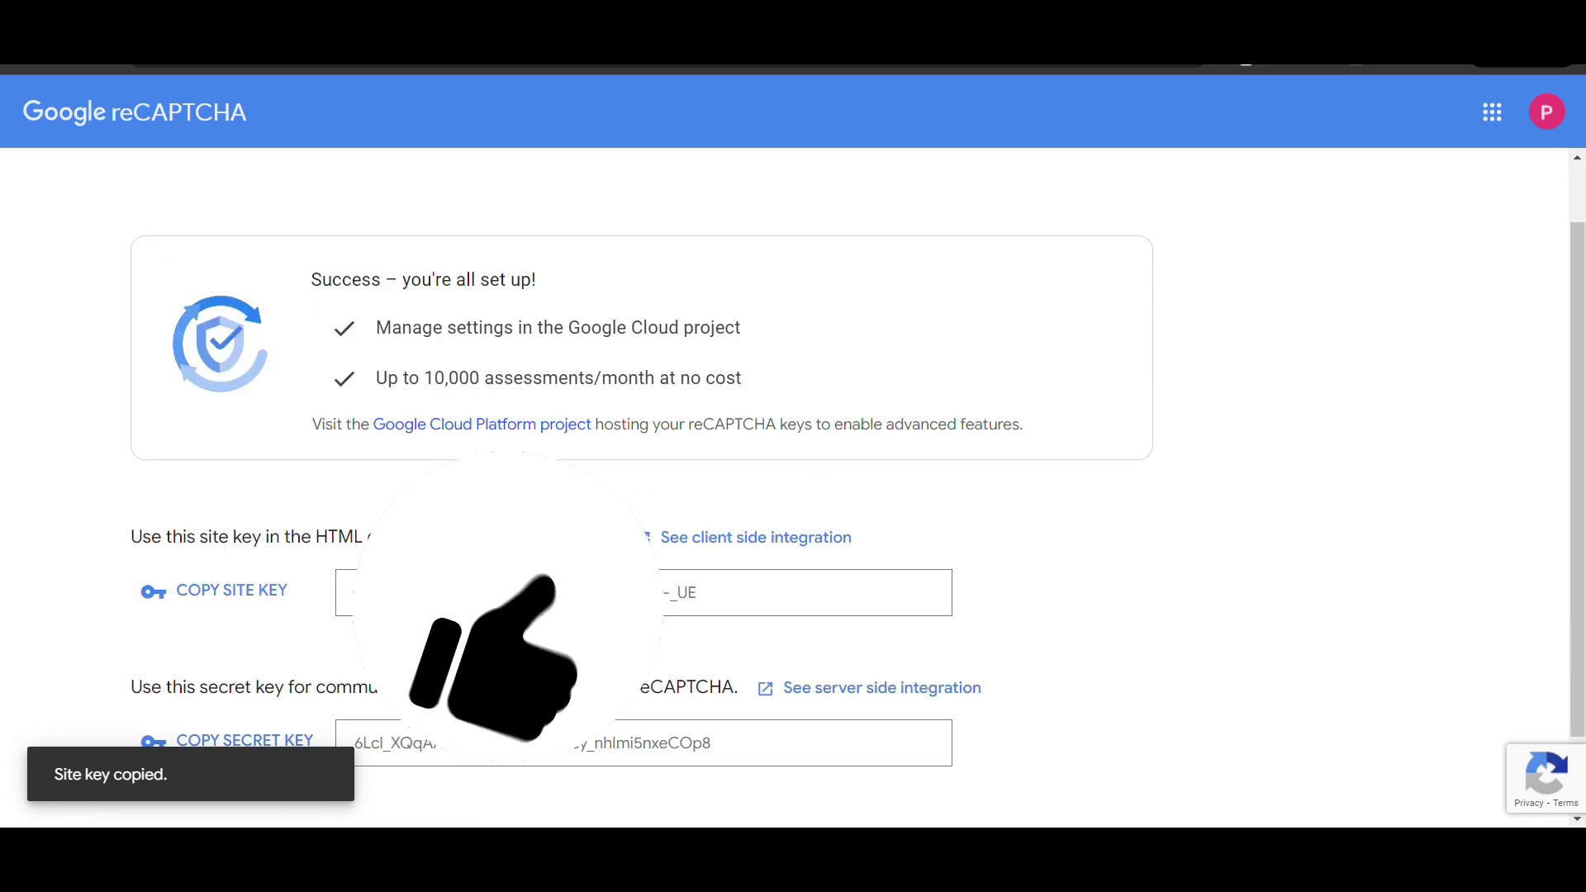
{"action": "key", "text": "ctrl+v"}
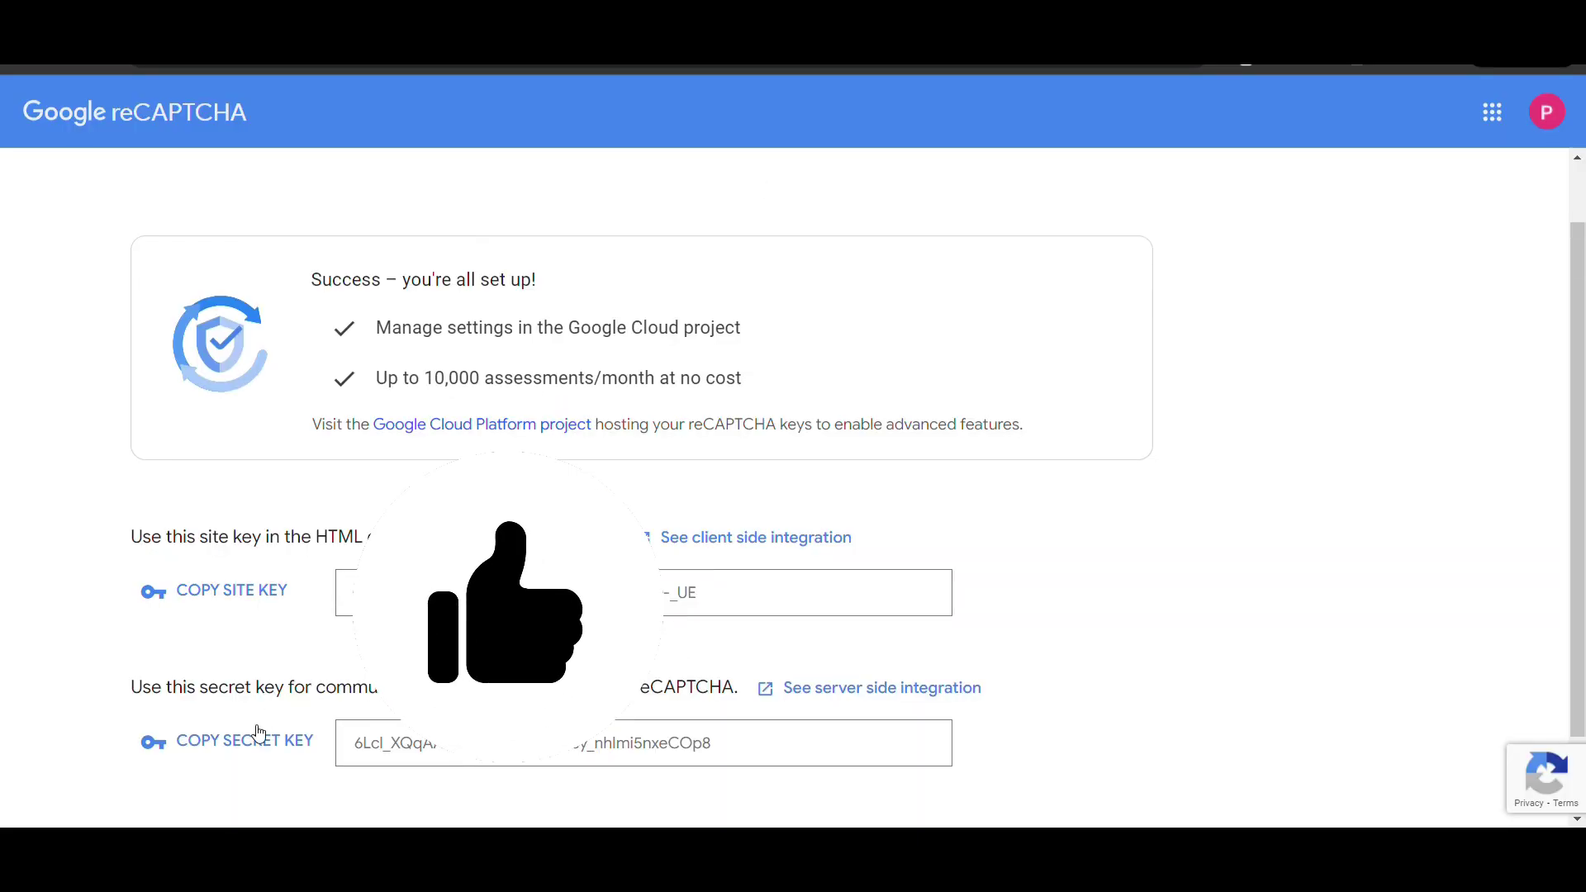
{"action": "left_click", "coordinate": [258, 733]}
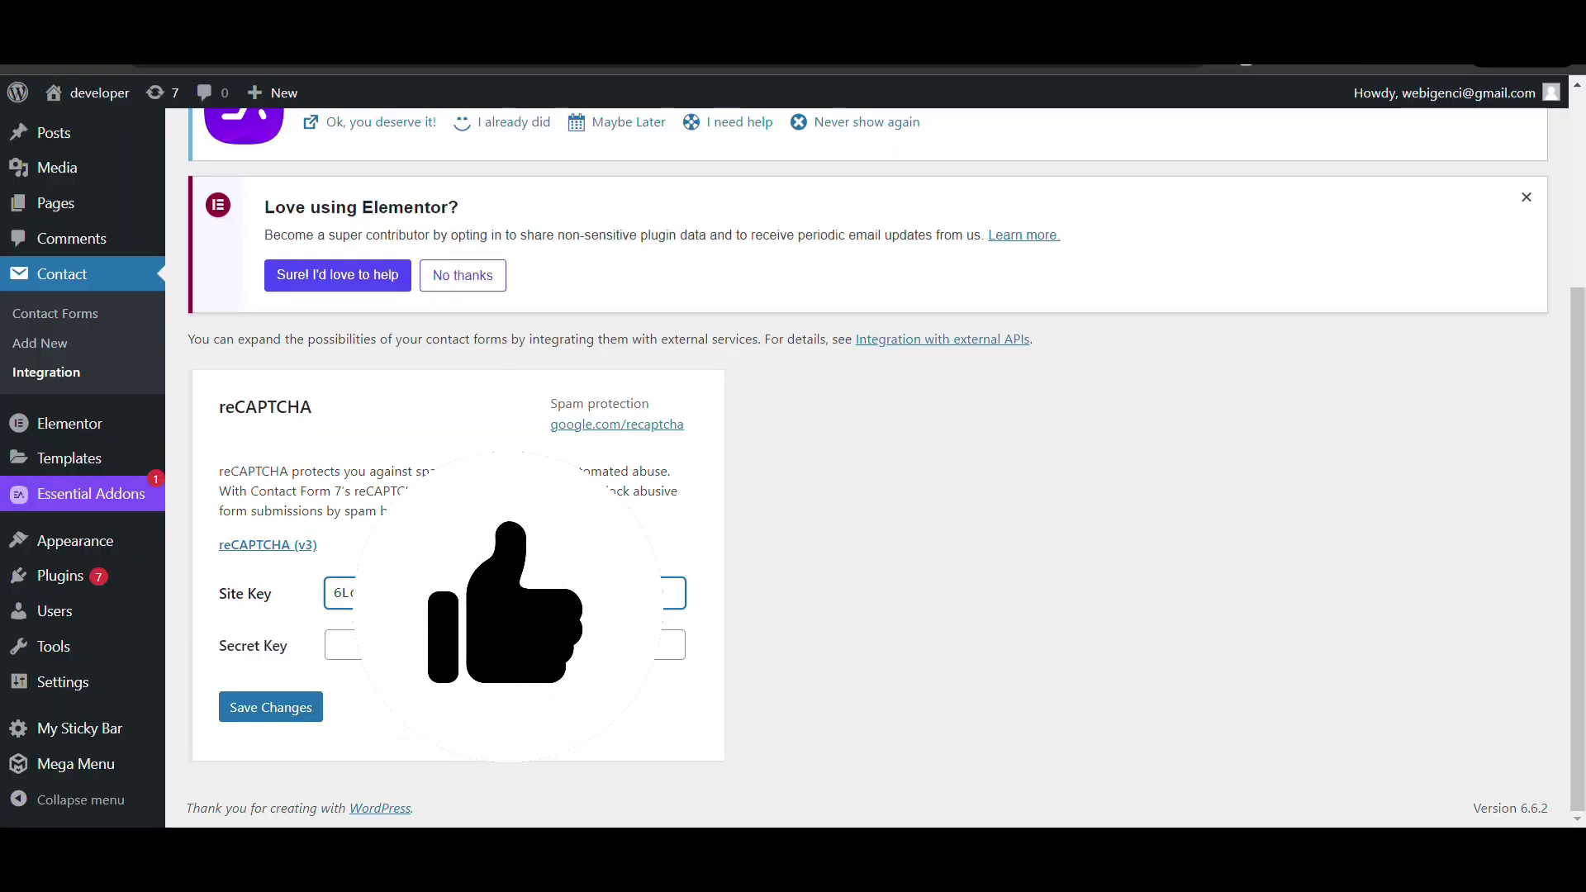
{"action": "key", "text": "Tab"}
{"action": "key", "text": "ctrl+v"}
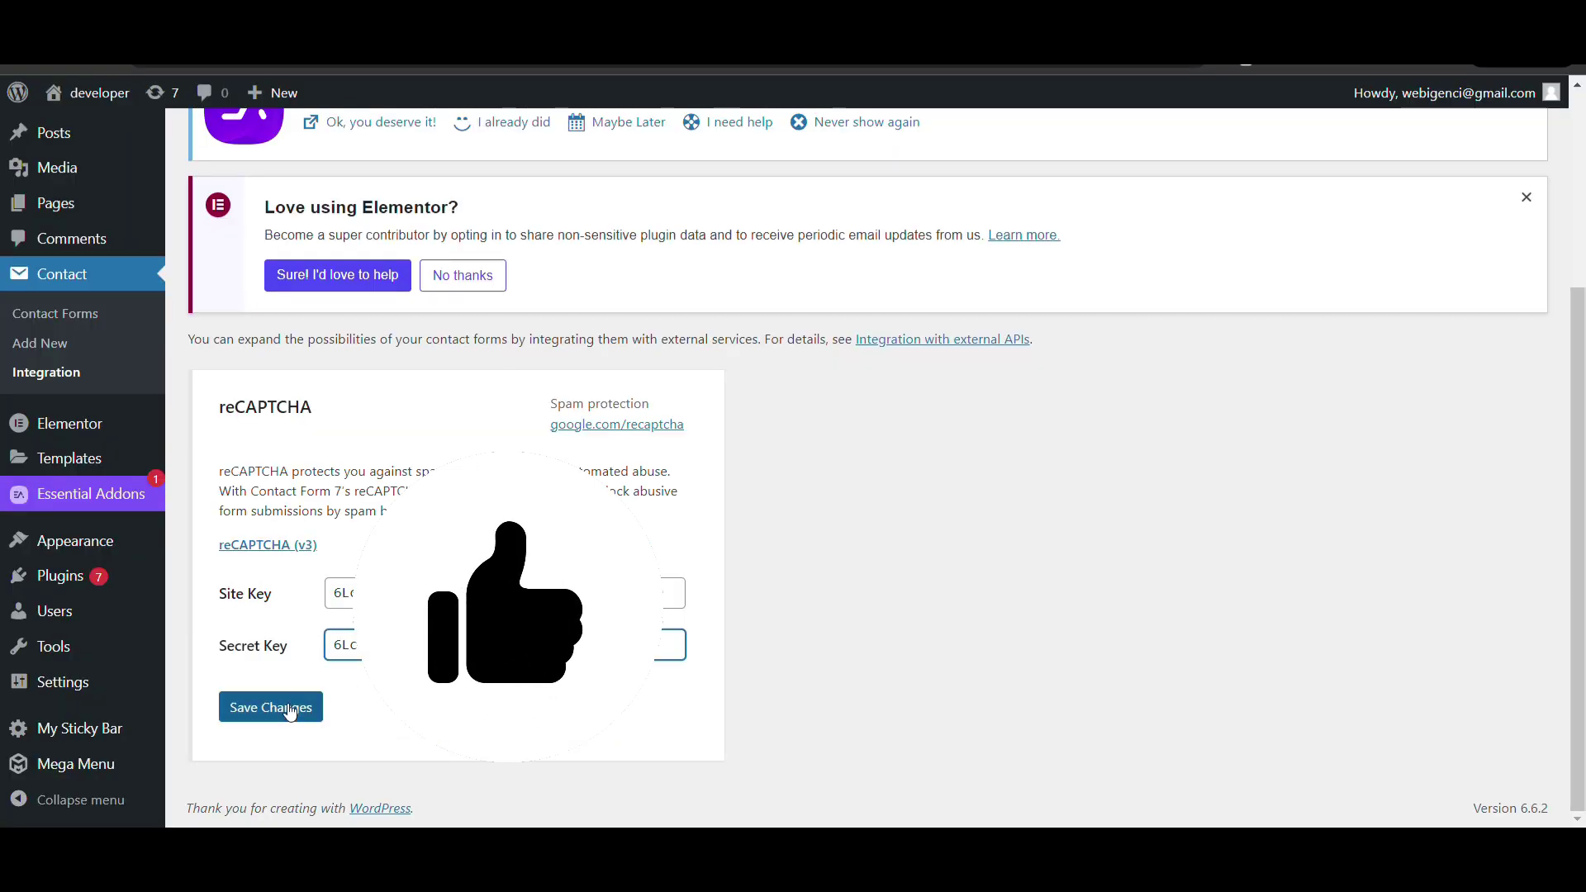
Step: Save the reCAPTCHA keys so reCAPTCHA shows active, then go to the Pages list
{"action": "left_click", "coordinate": [262, 713]}
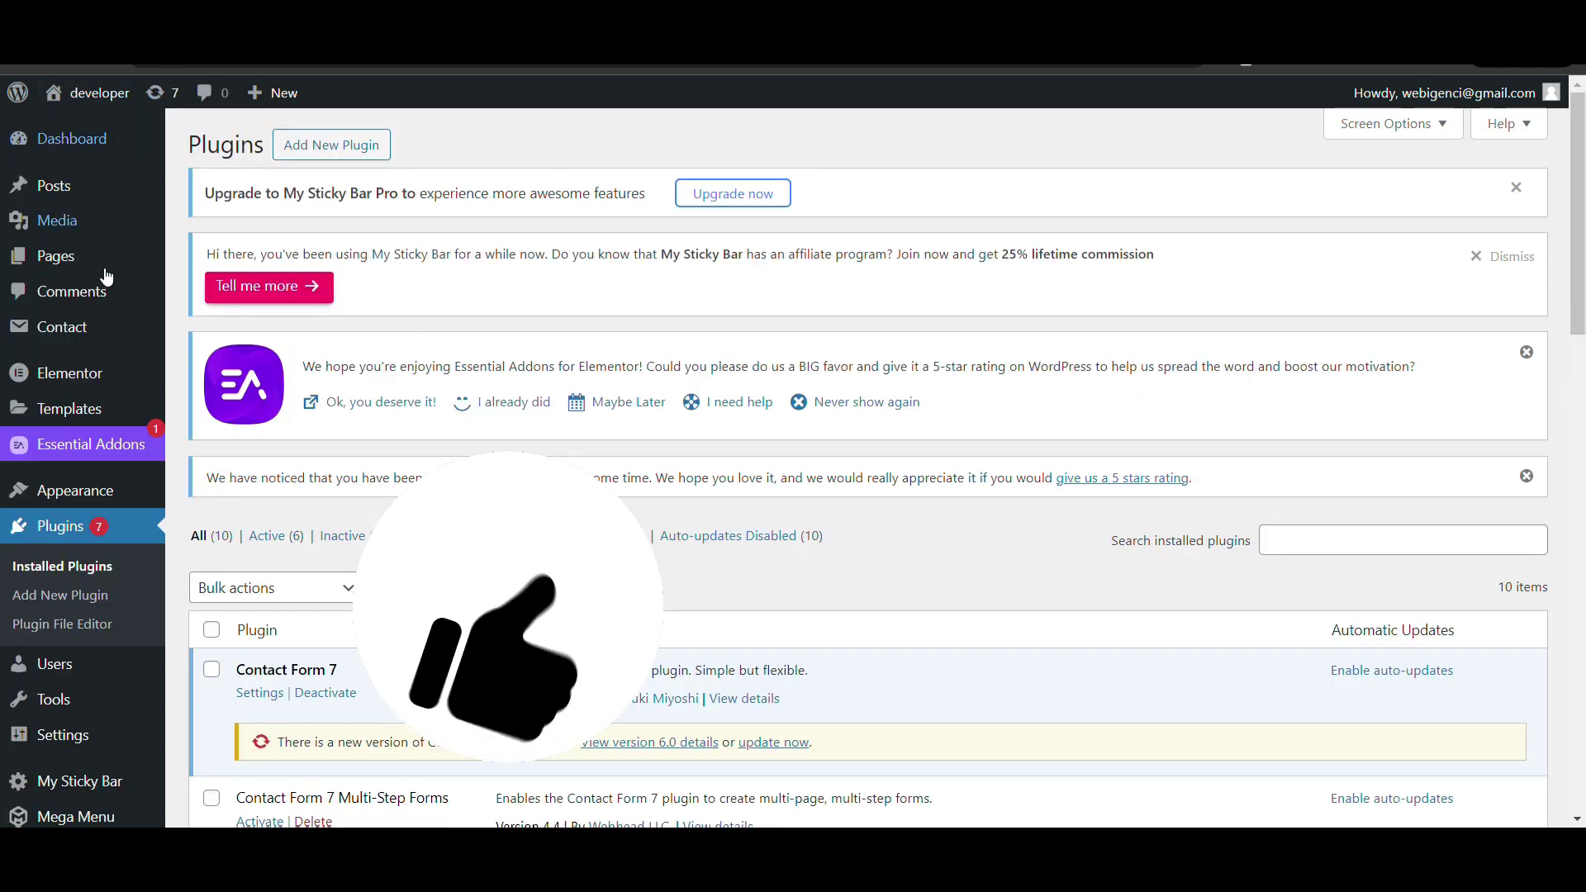
{"action": "left_click", "coordinate": [57, 258]}
{"action": "scroll", "coordinate": [285, 534], "scroll_direction": "down", "scroll_amount": 4}
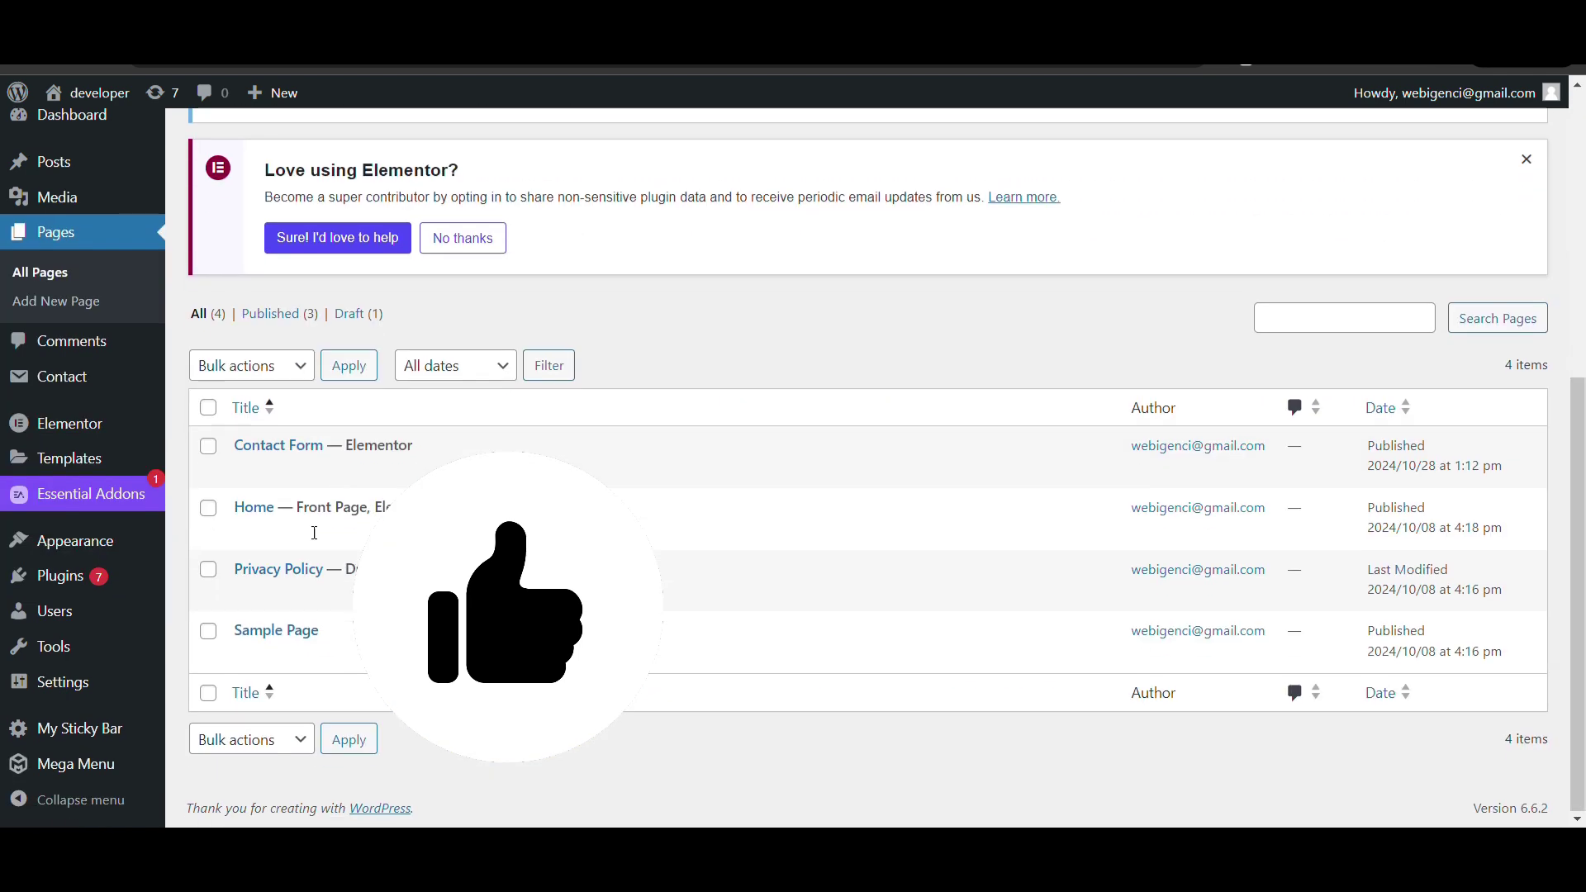
Step: View the live Contact Form page and fill in name, email, contact number, subject and country
{"action": "left_click", "coordinate": [390, 472]}
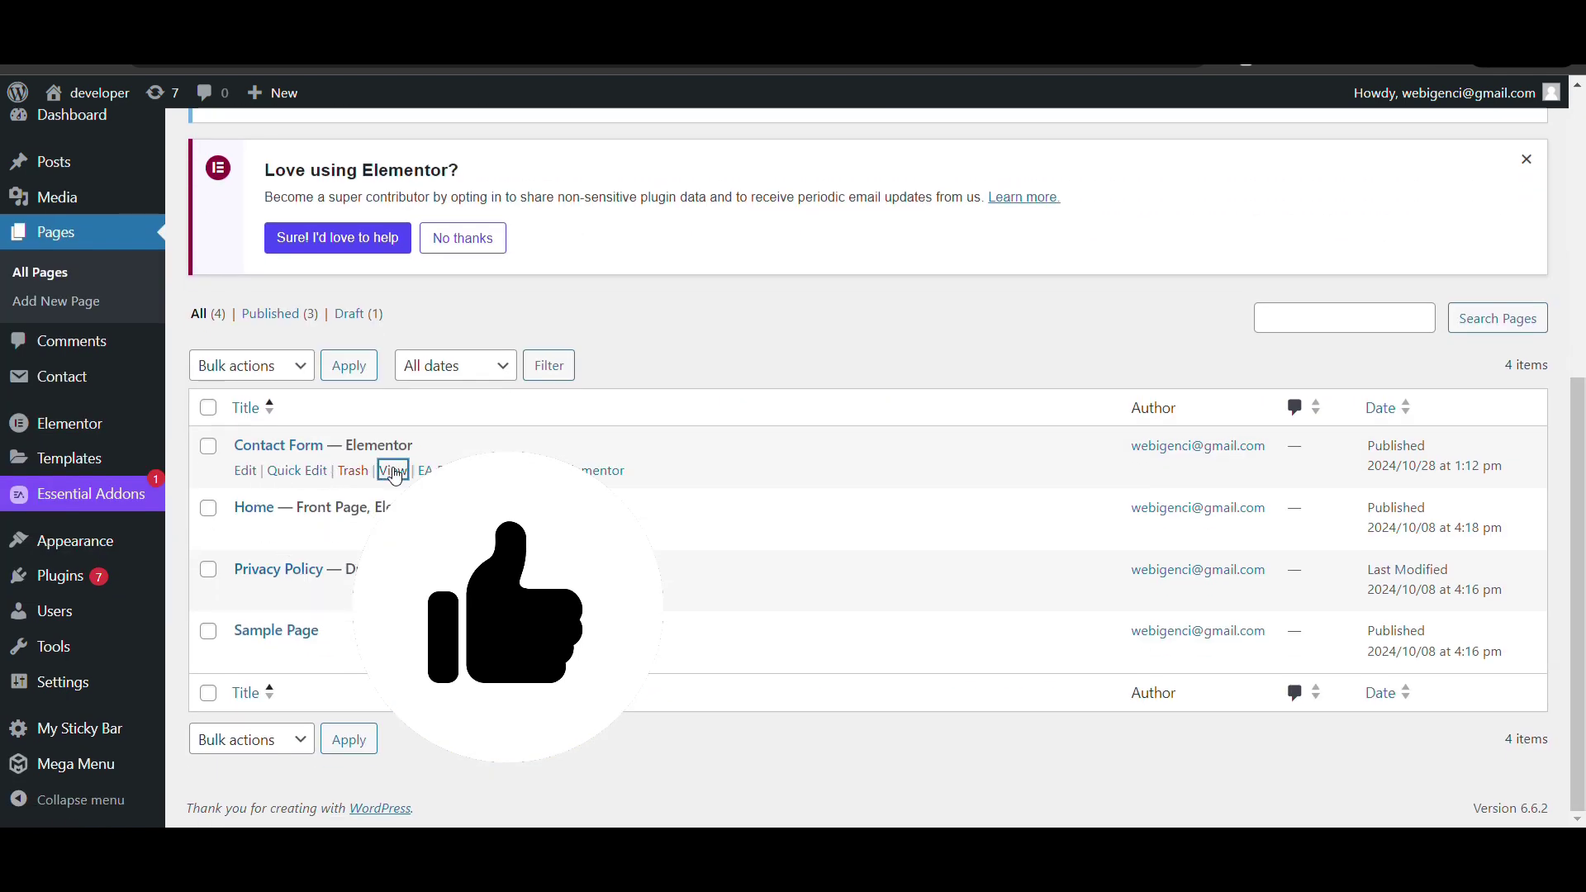
{"action": "scroll", "coordinate": [571, 531], "scroll_direction": "down", "scroll_amount": 5}
{"action": "scroll", "coordinate": [570, 531], "scroll_direction": "down", "scroll_amount": 1}
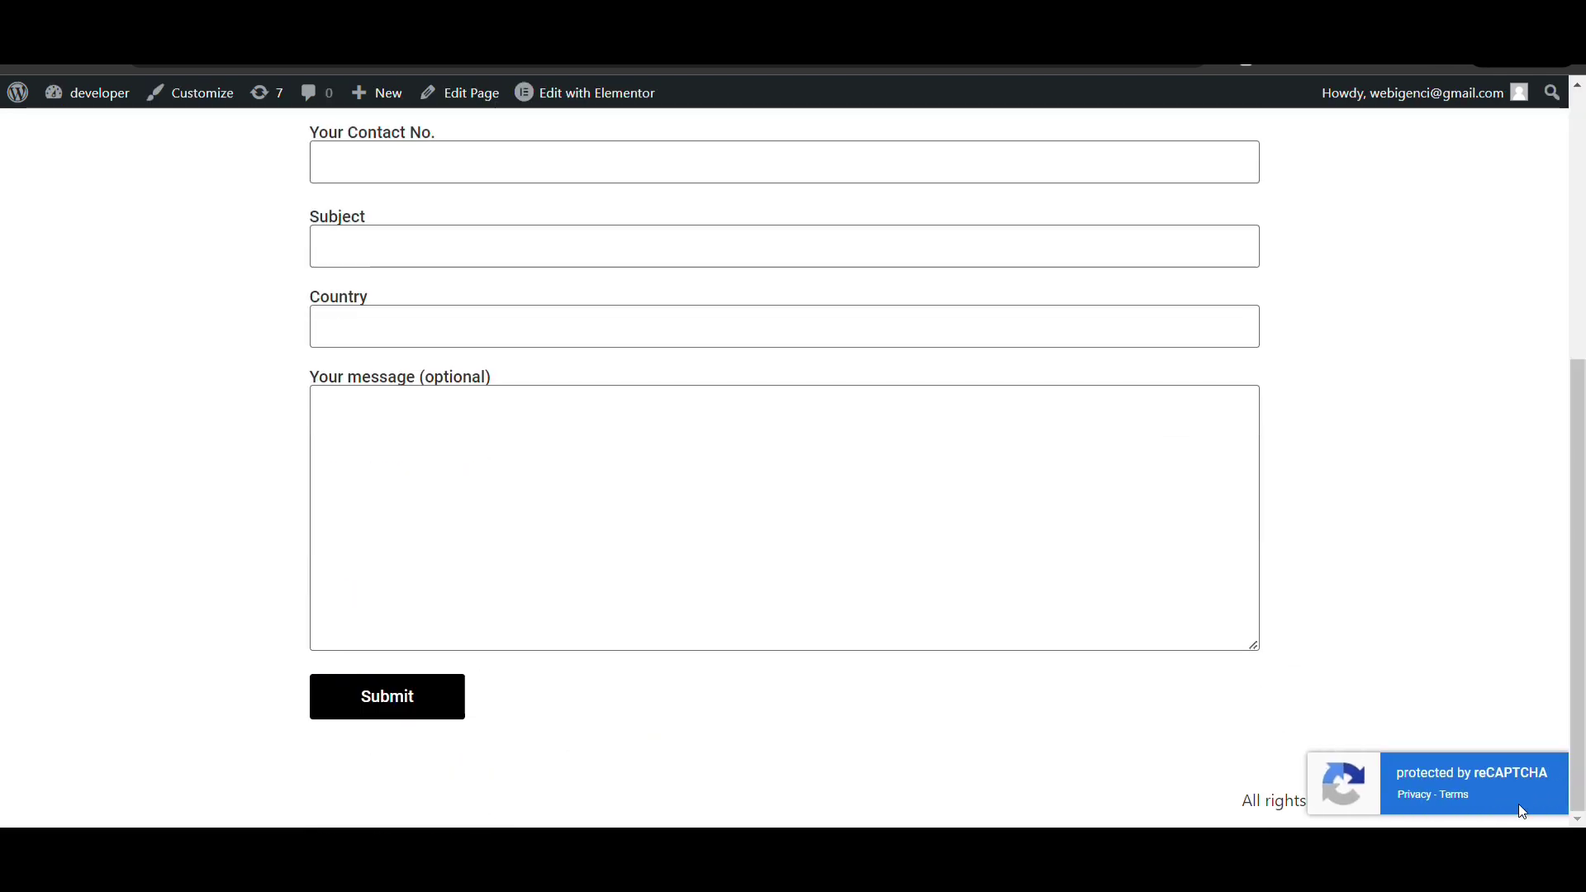
{"action": "scroll", "coordinate": [753, 538], "scroll_direction": "up", "scroll_amount": 2}
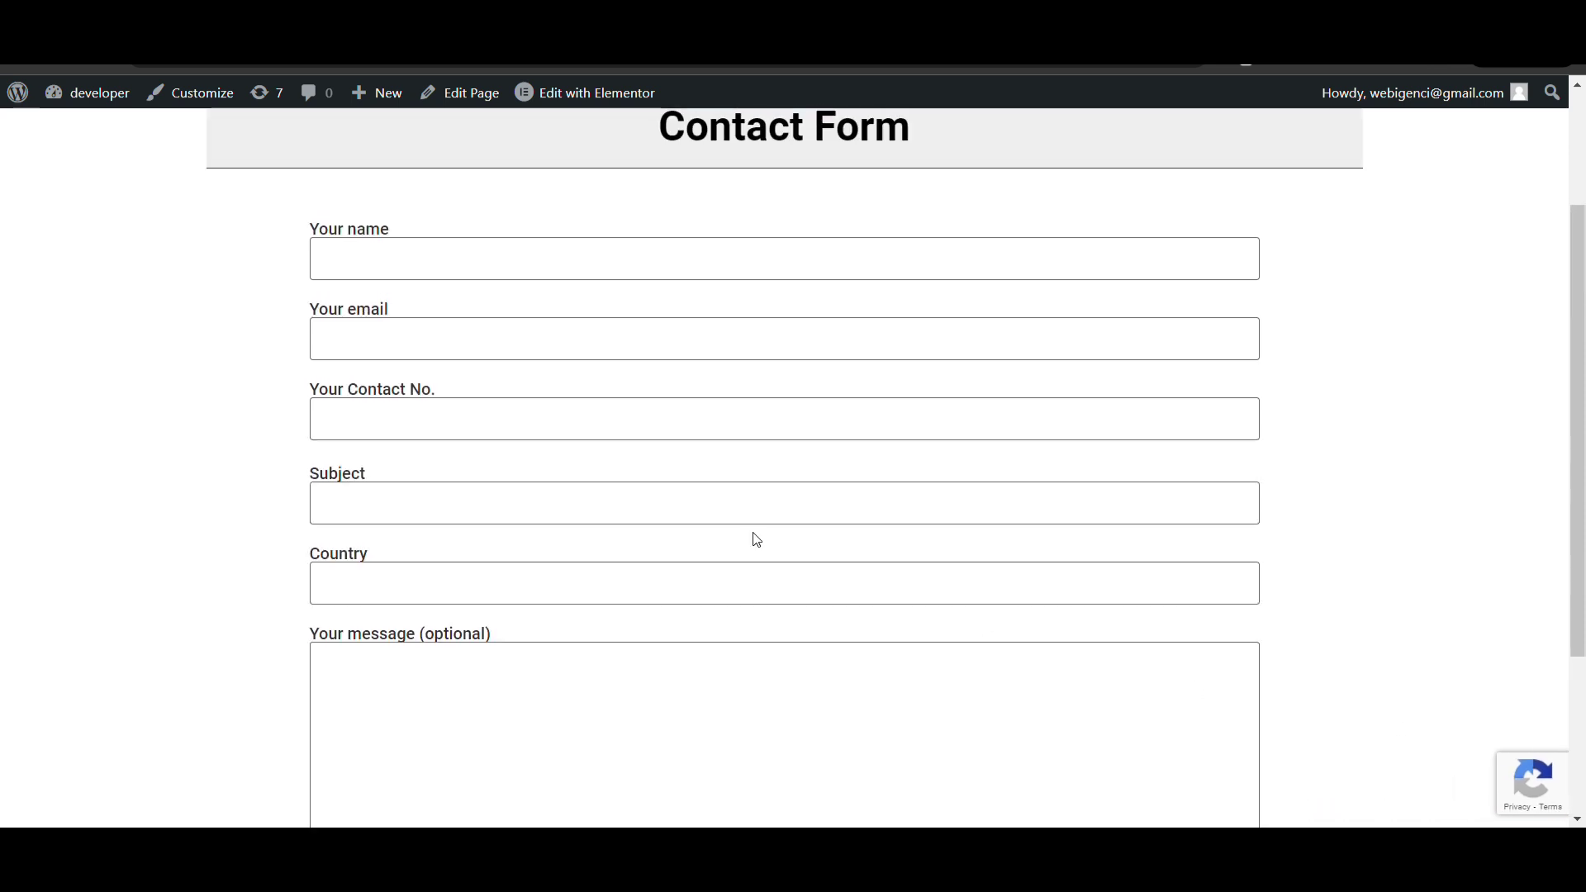
{"action": "left_click", "coordinate": [436, 257]}
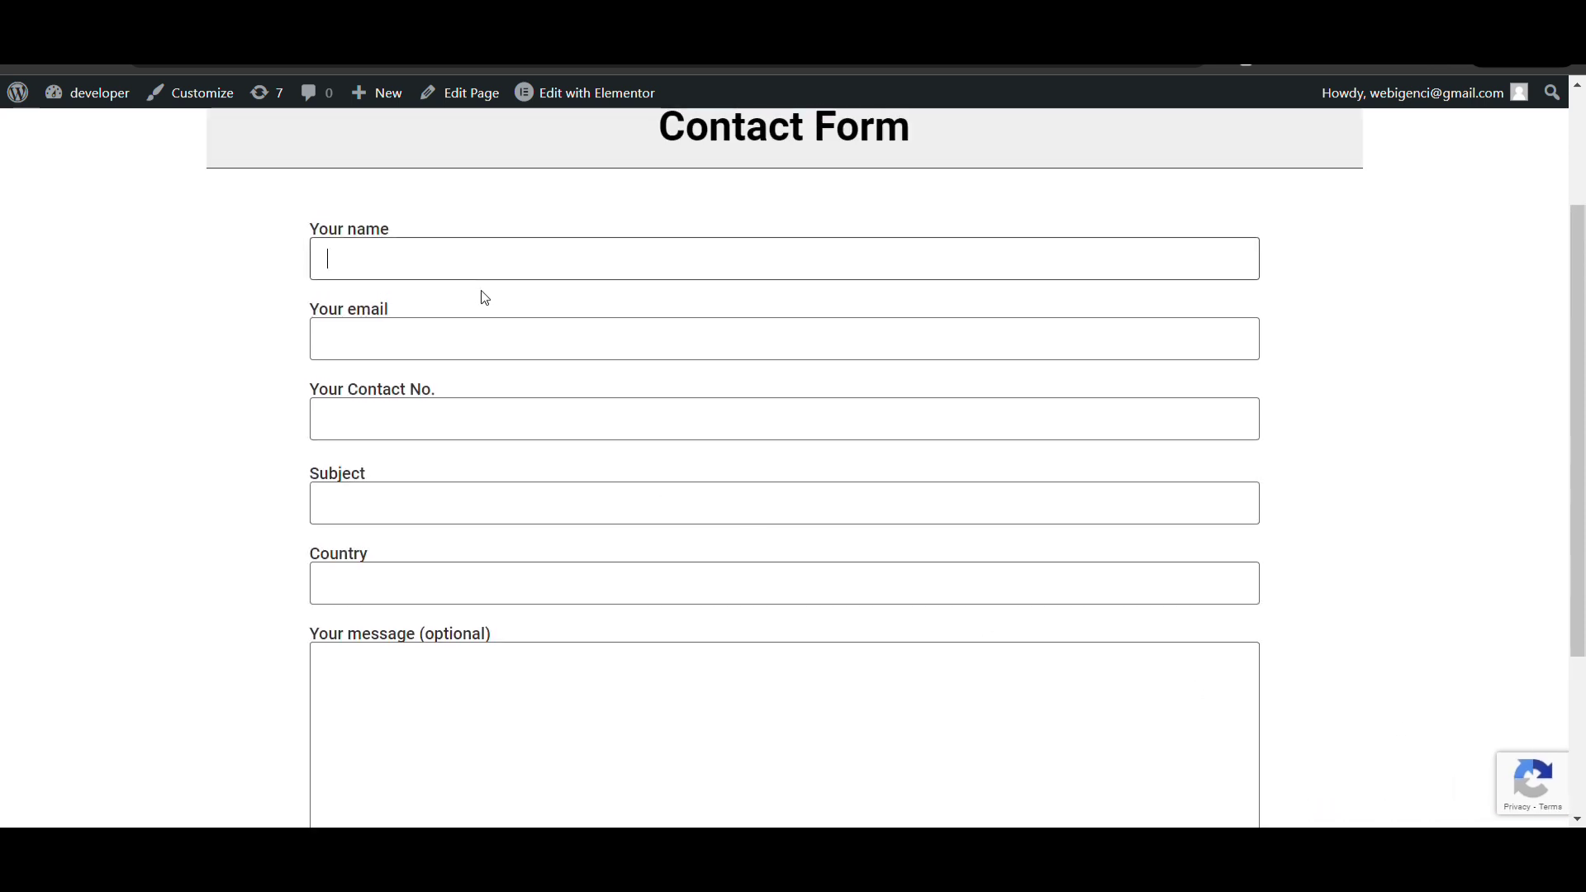
{"action": "type", "text": "Test"}
{"action": "left_click", "coordinate": [387, 360]}
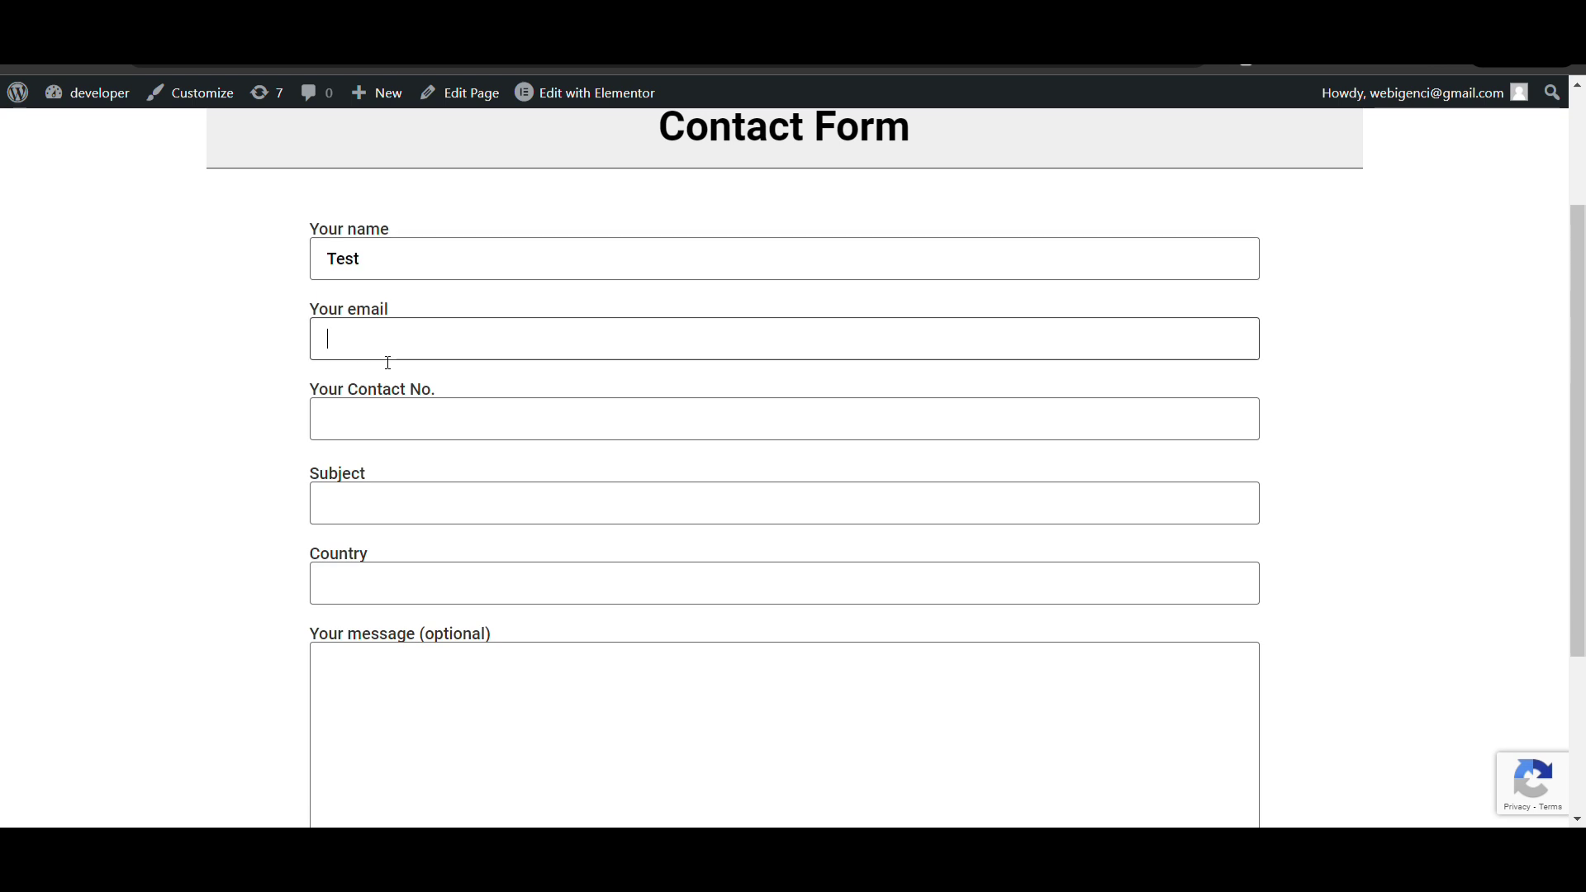
{"action": "type", "text": "abc"}
{"action": "left_click", "coordinate": [390, 364]}
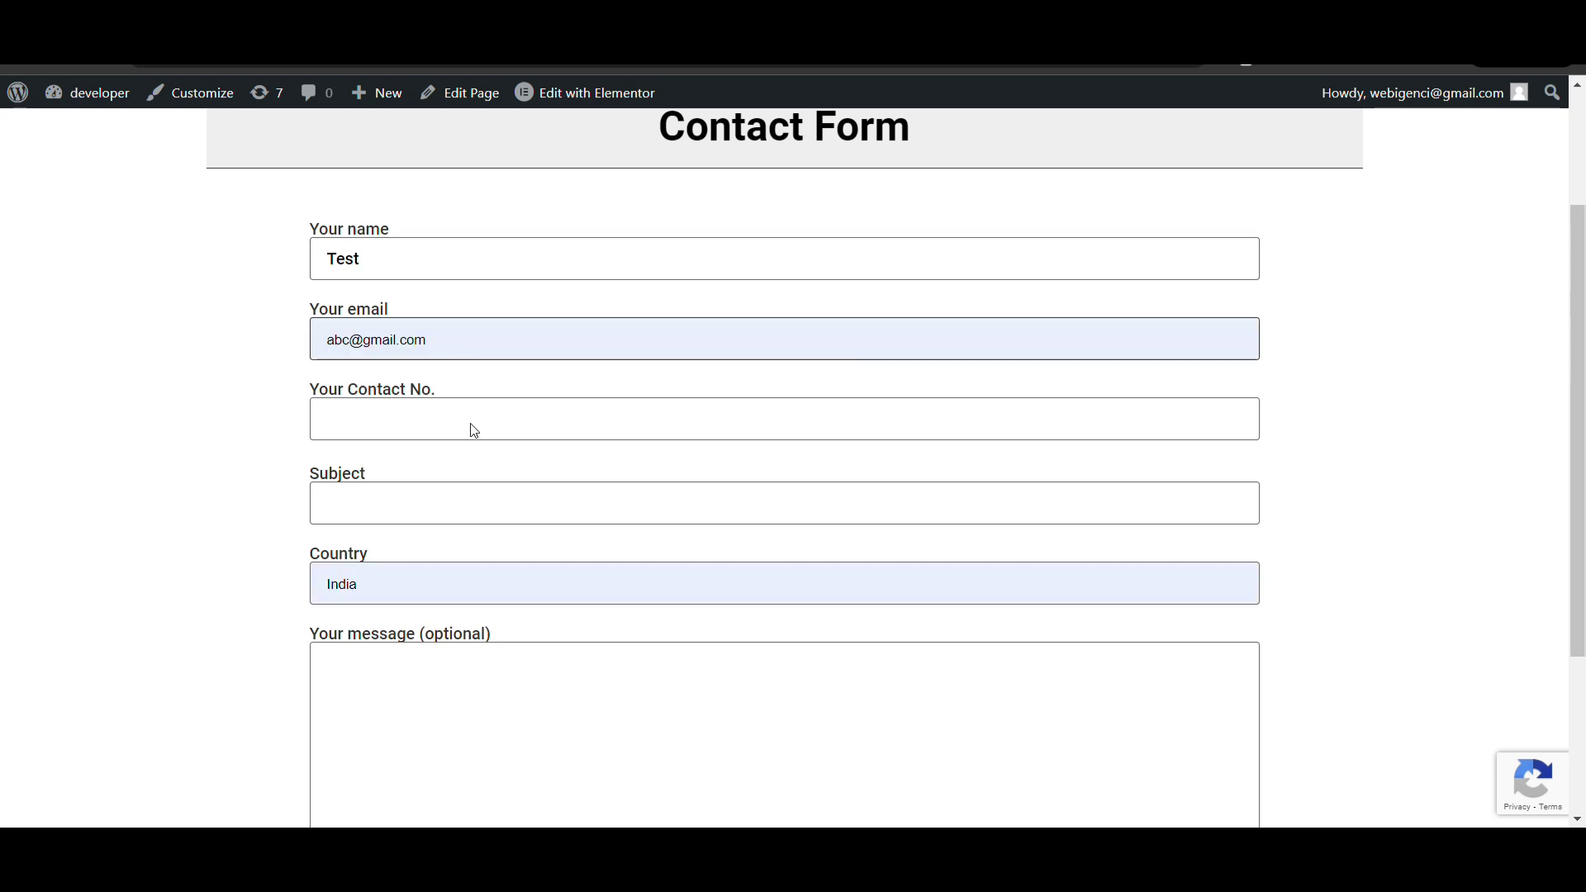
{"action": "left_click", "coordinate": [408, 436]}
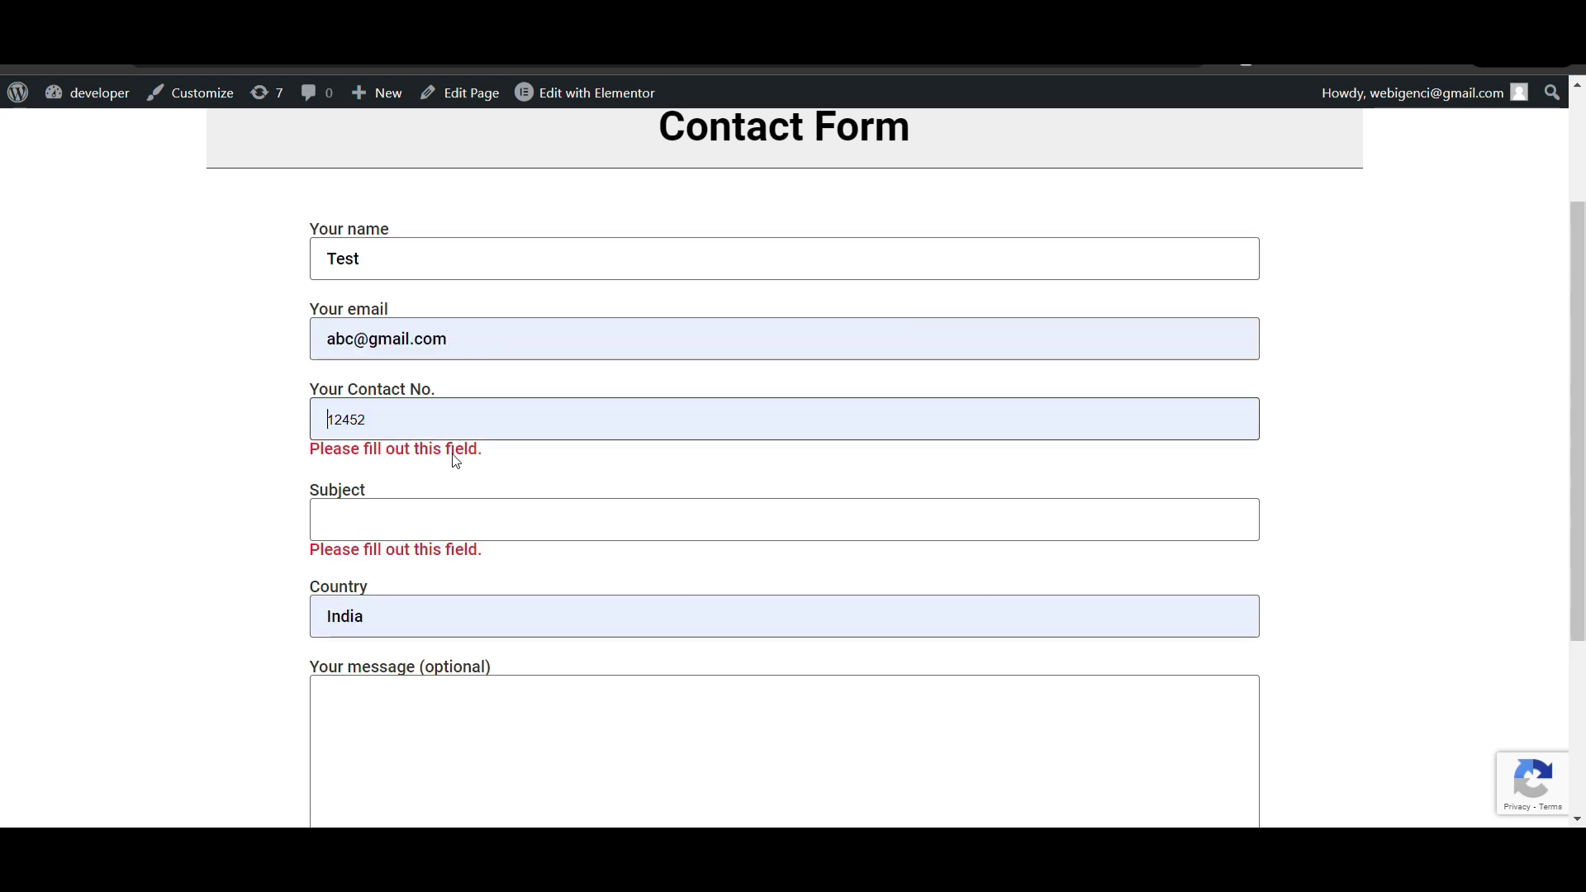
{"action": "left_click", "coordinate": [454, 454]}
{"action": "key", "text": "Tab"}
{"action": "type", "text": "gesa"}
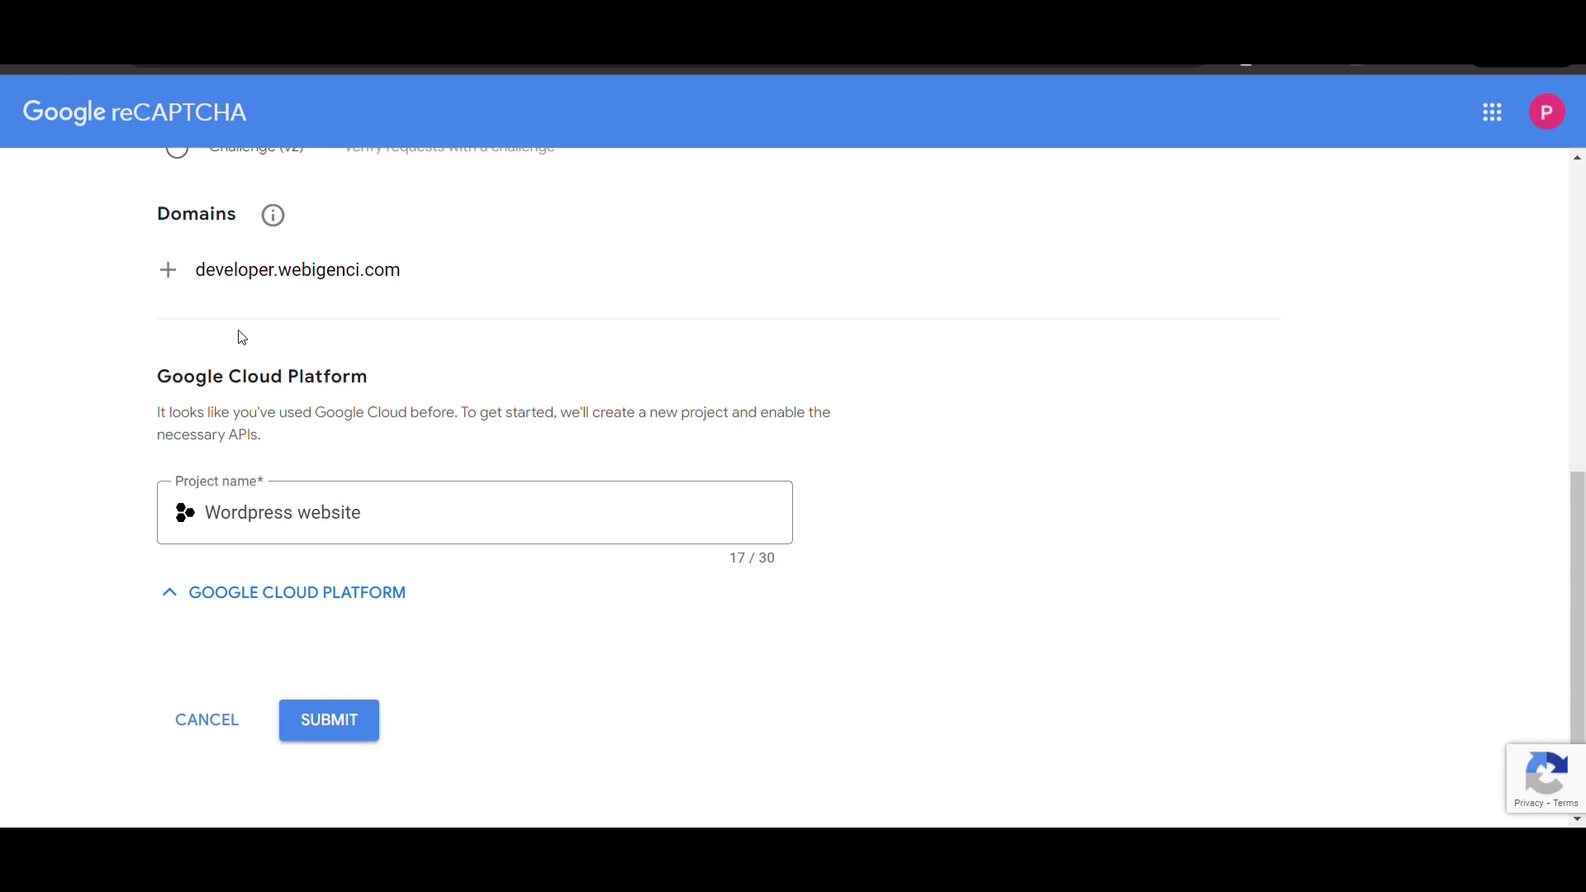
{"action": "scroll", "coordinate": [241, 336], "scroll_direction": "up", "scroll_amount": 3}
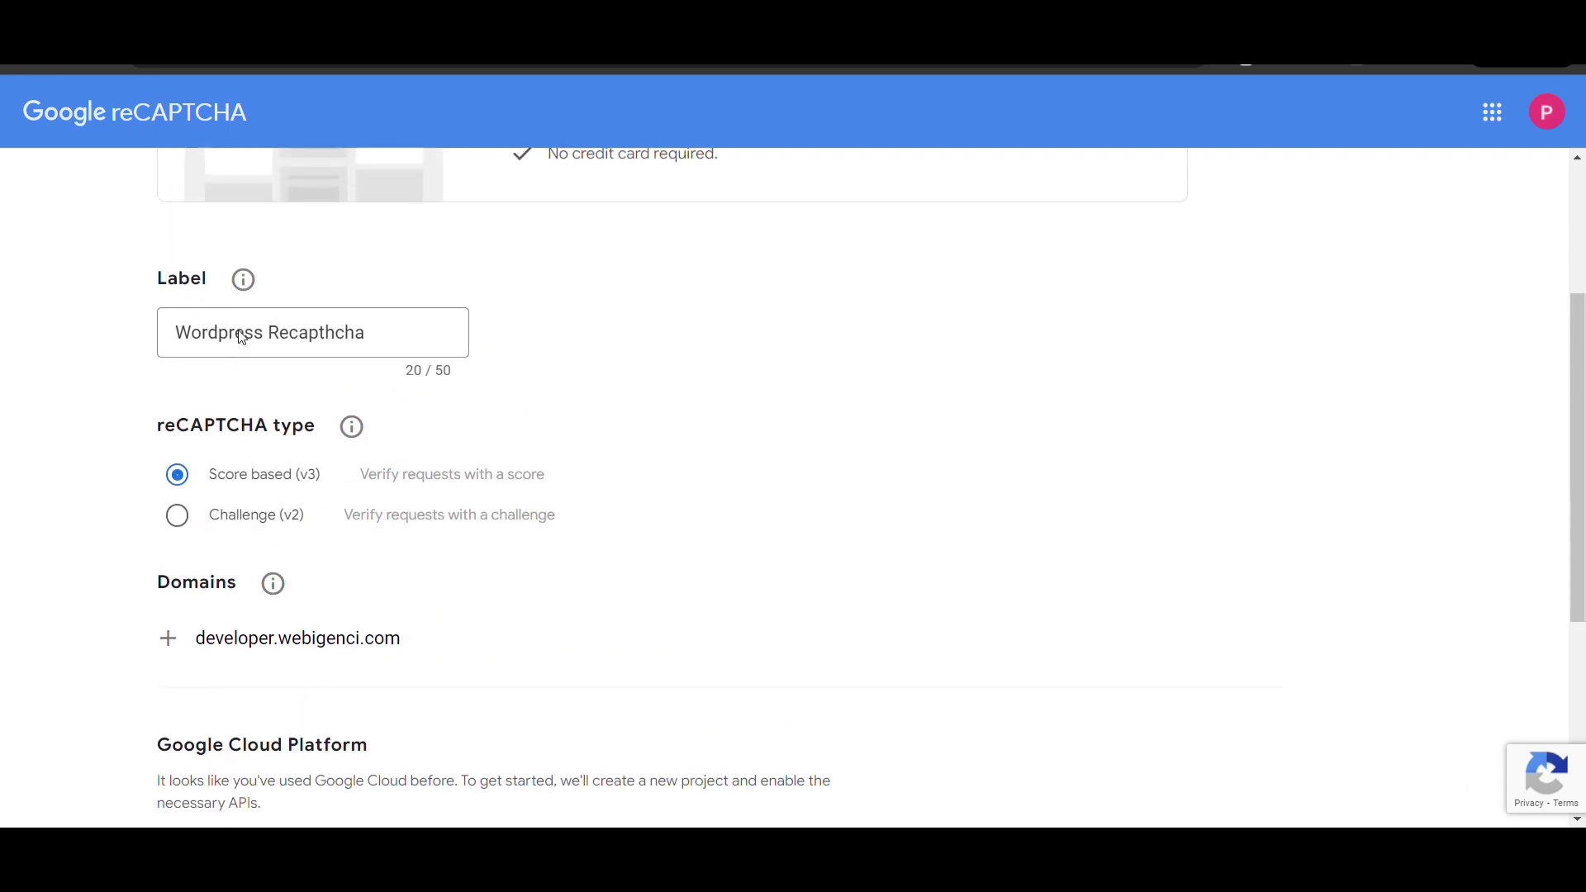
Step: Pick the Challenge (v2) option under reCAPTCHA type on the registration form
{"action": "left_click", "coordinate": [177, 513]}
{"action": "scroll", "coordinate": [312, 524], "scroll_direction": "down", "scroll_amount": 1}
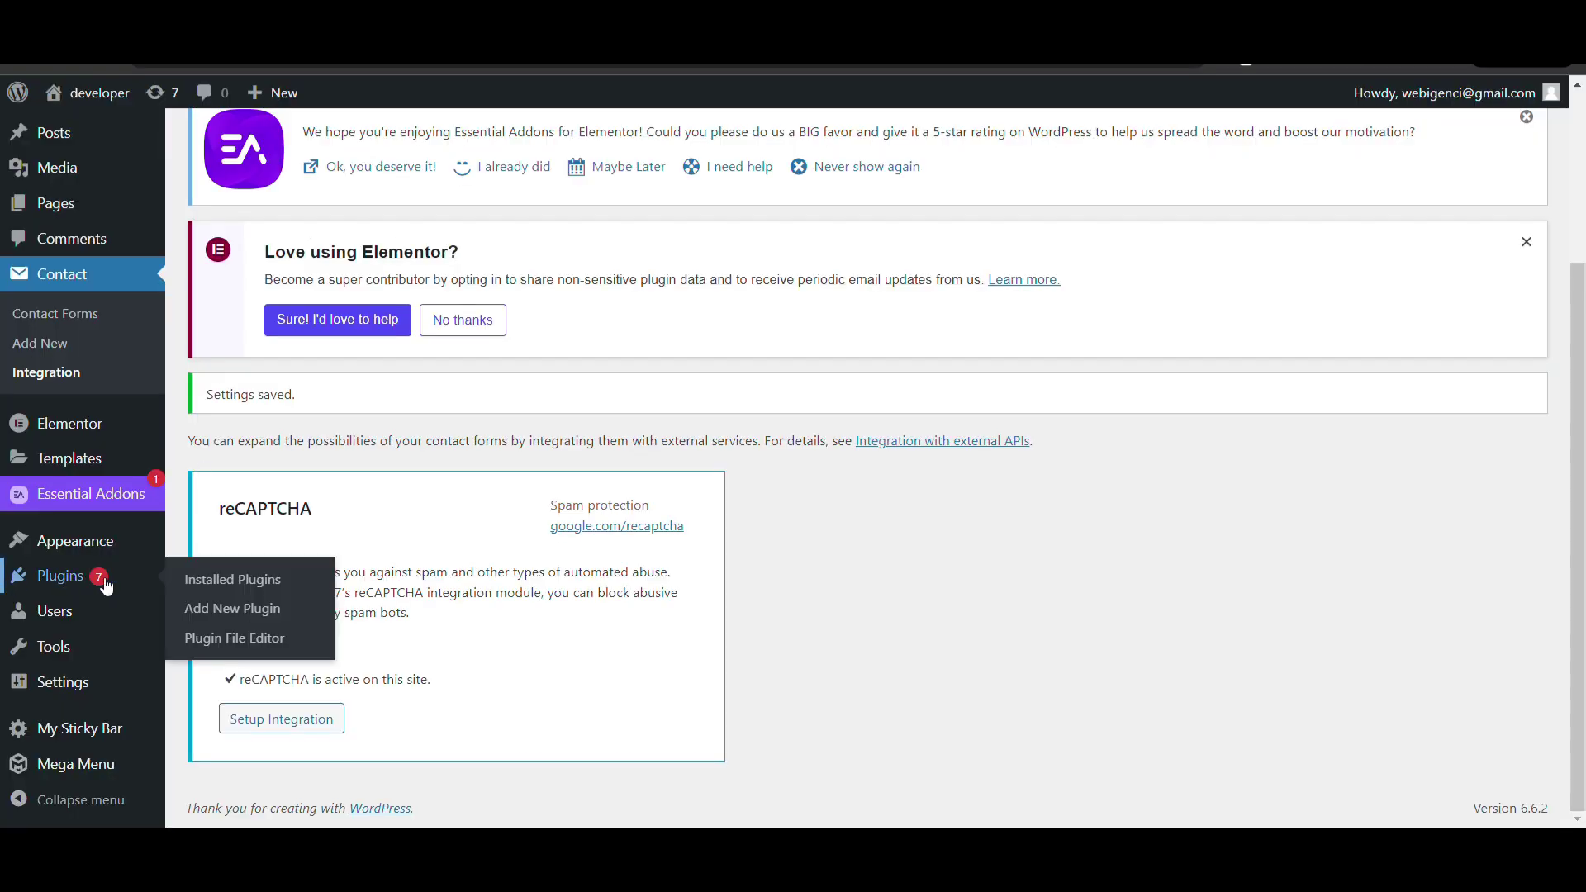
Step: Find 'ReCaptcha v2 for Contact Form 7' in Add Plugins, install it and activate it
{"action": "left_click", "coordinate": [283, 611]}
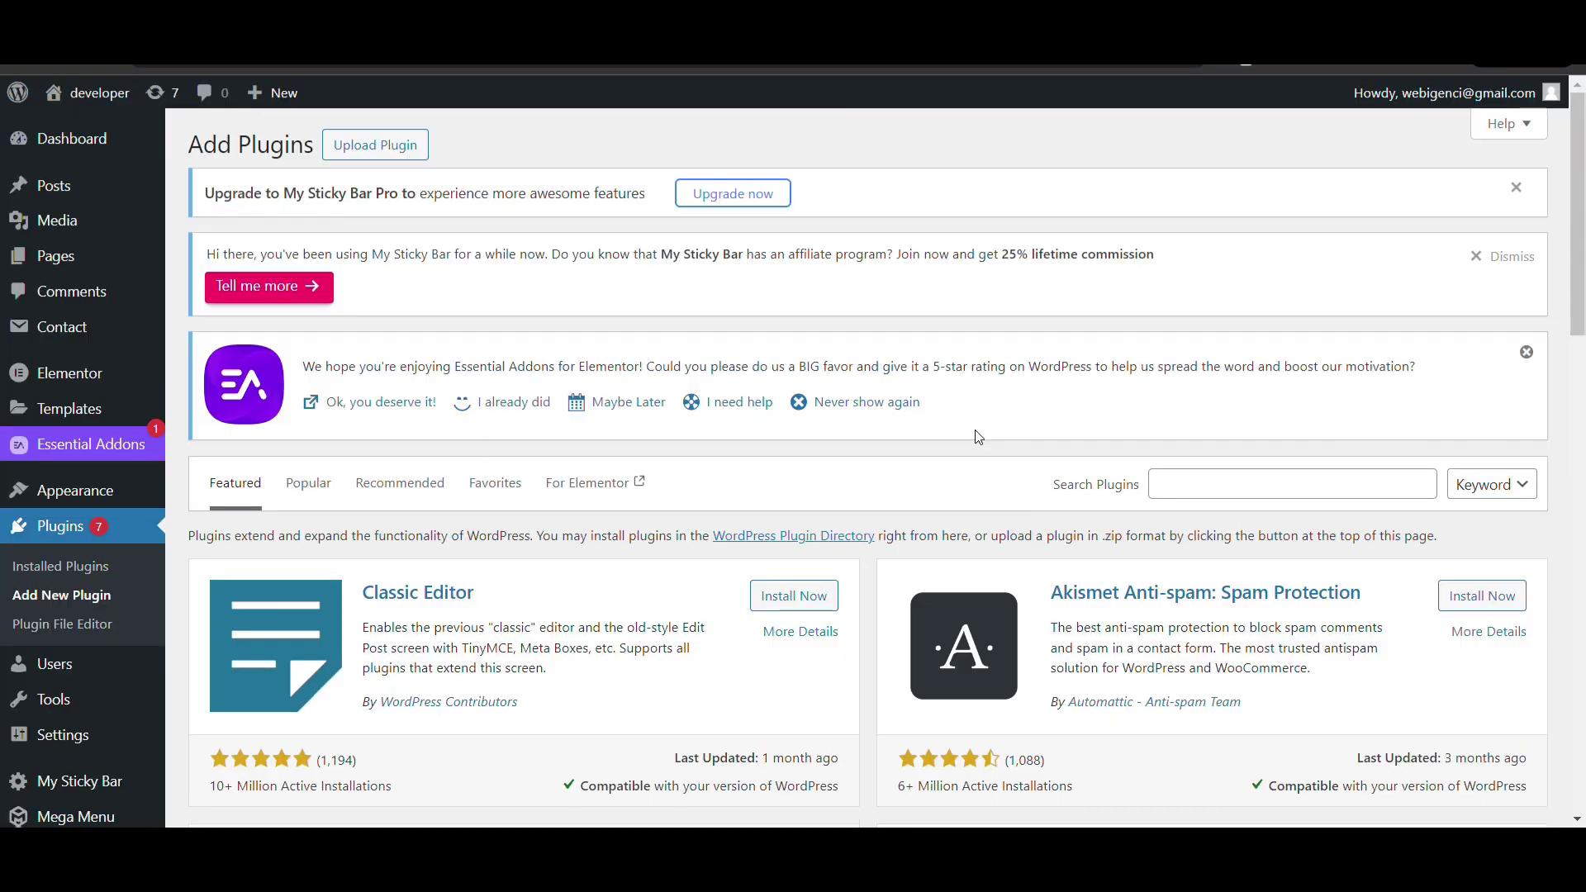
{"action": "left_click", "coordinate": [1253, 477]}
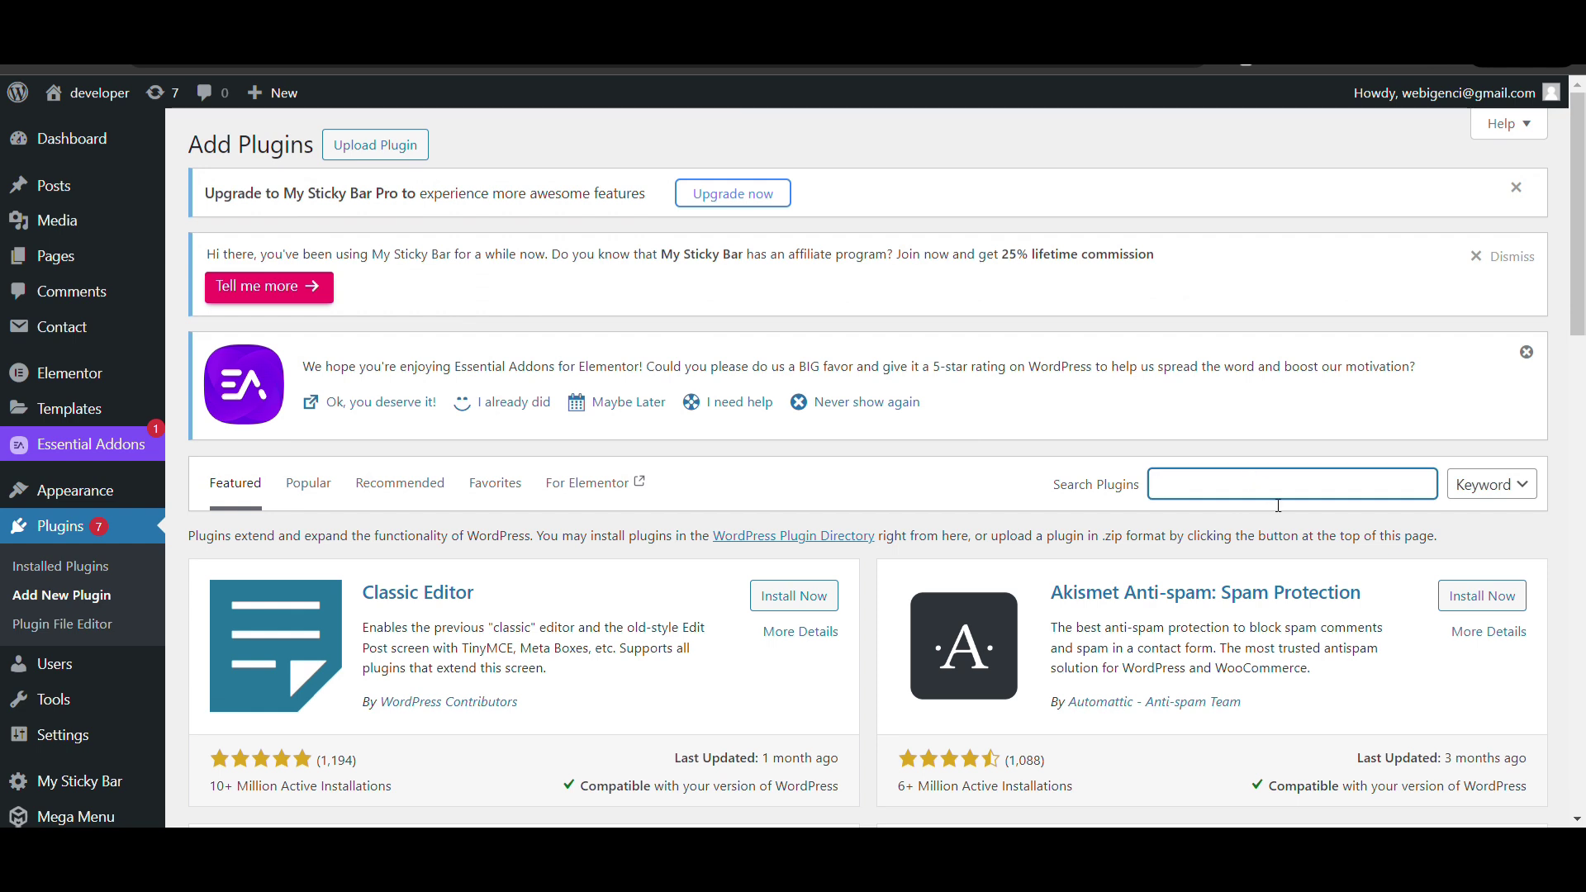
{"action": "type", "text": "rev"}
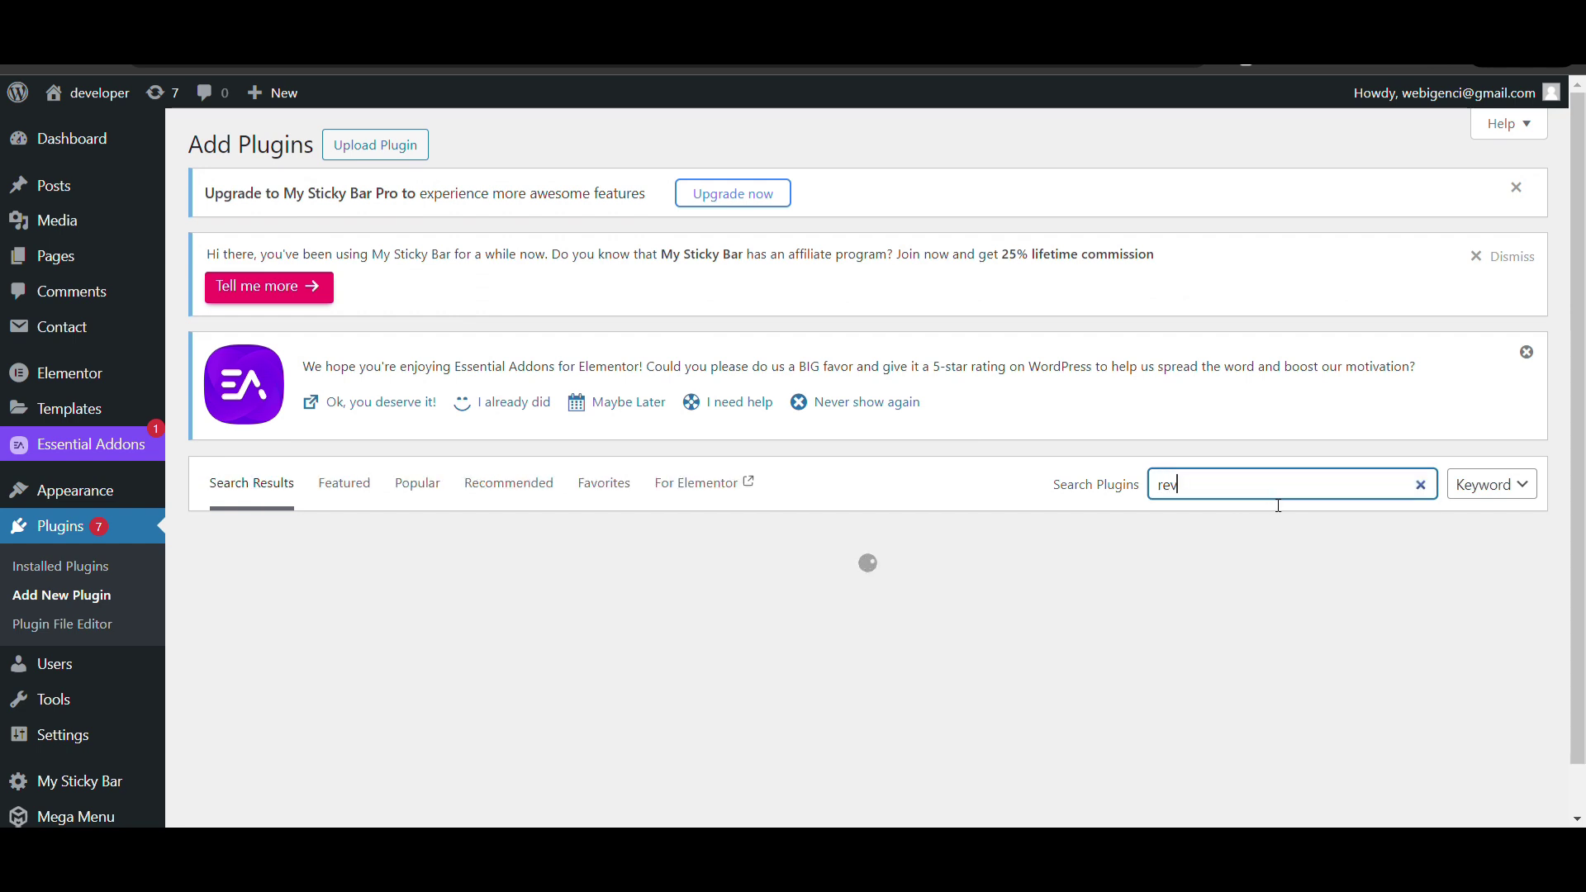
{"action": "key", "text": "BackSpace"}
{"action": "type", "text": "ReCaptcha v2 for Contact Form 7"}
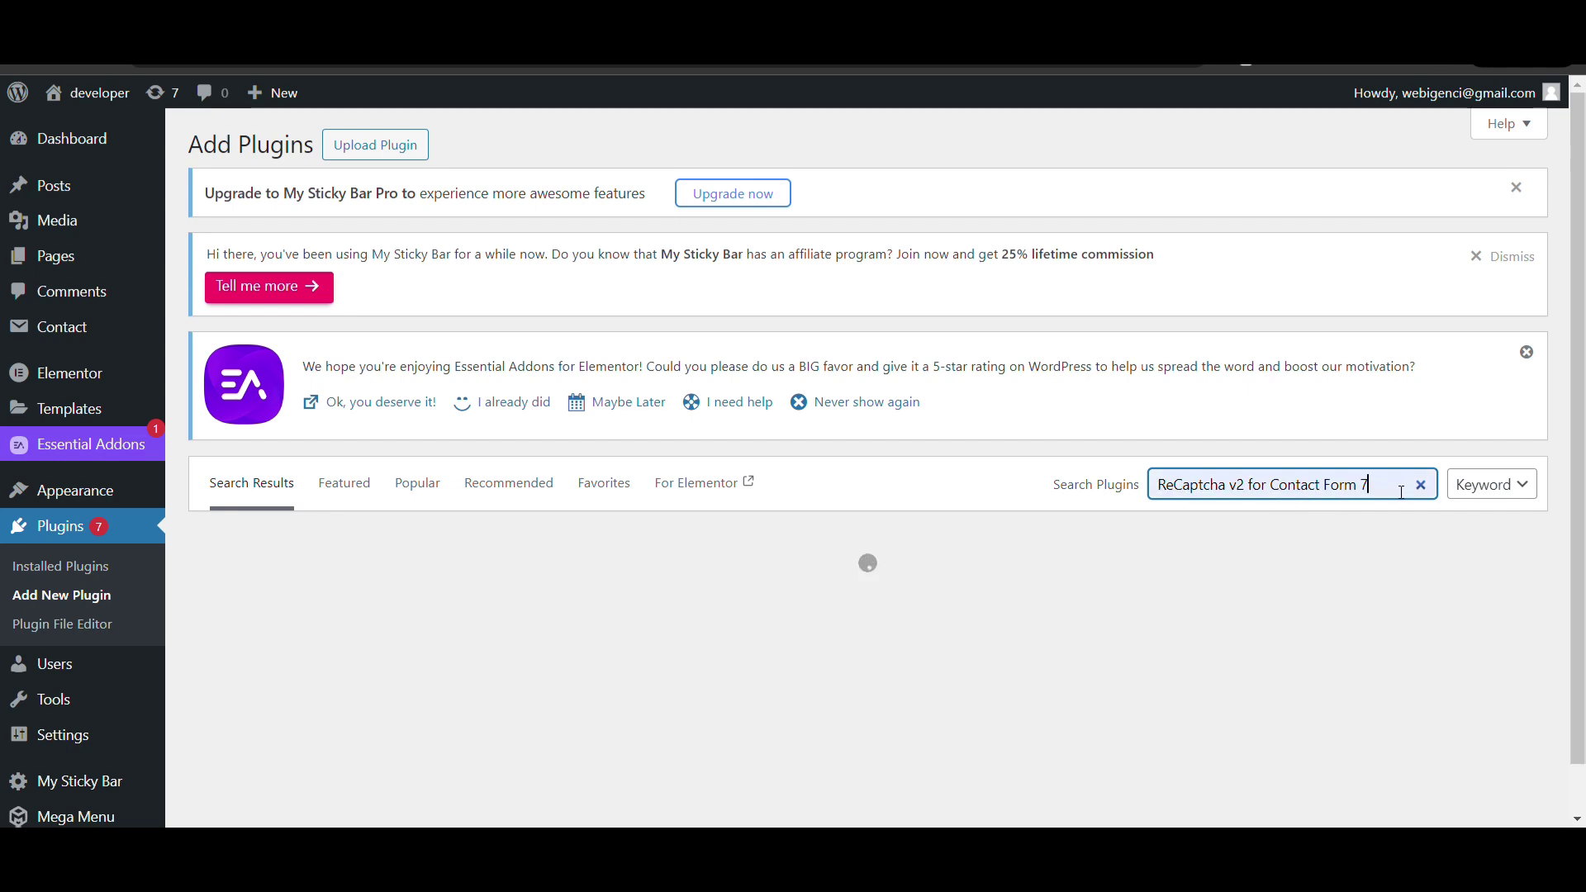
{"action": "scroll", "coordinate": [1413, 484], "scroll_direction": "down", "scroll_amount": 2}
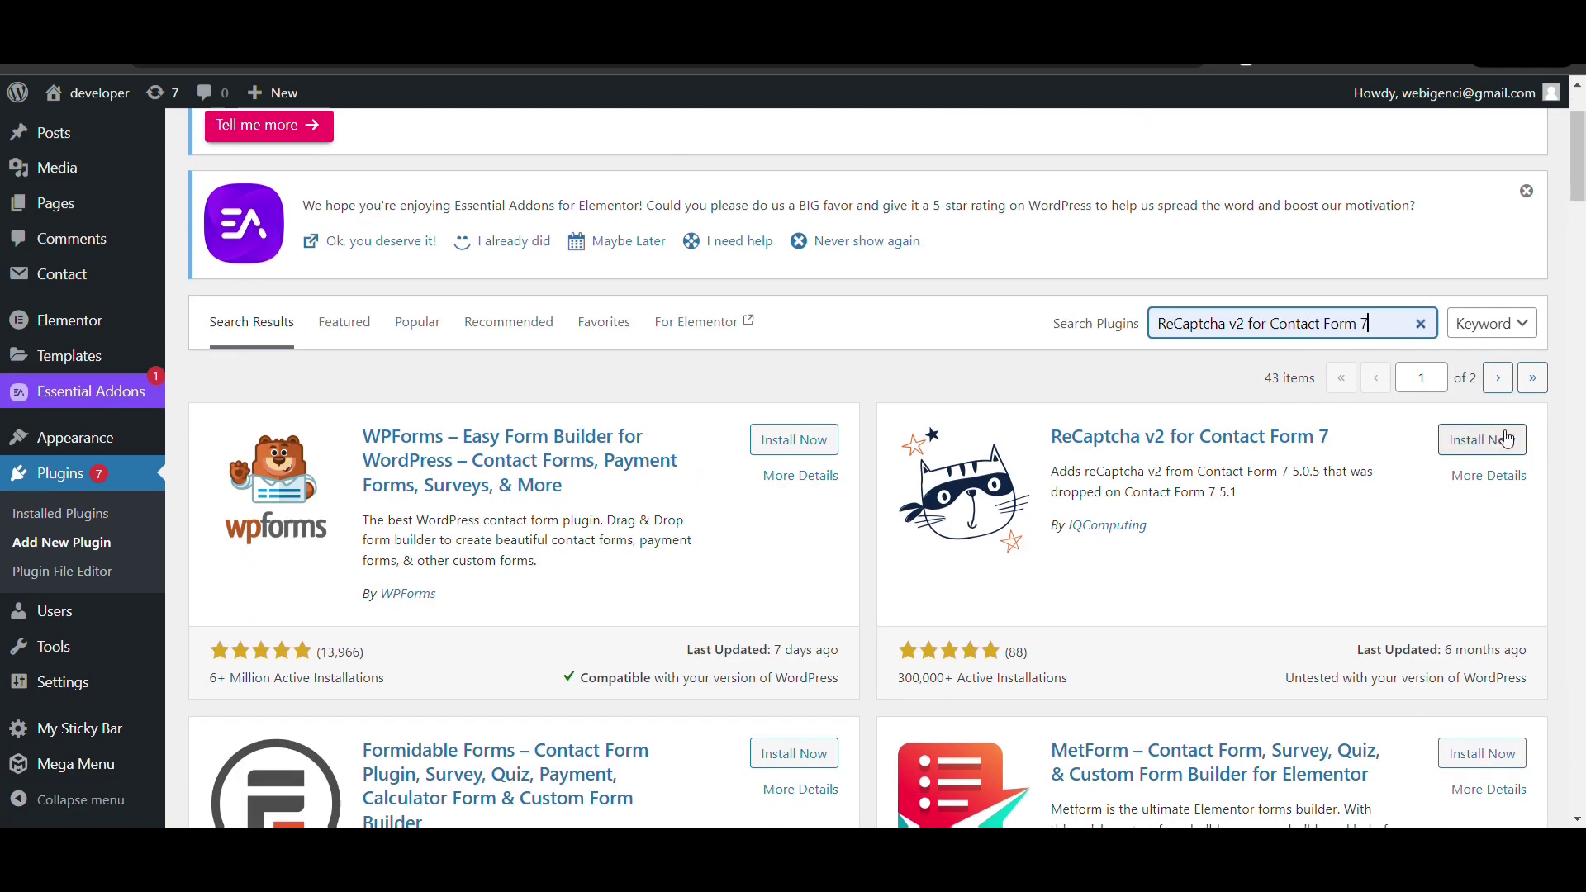
{"action": "left_click", "coordinate": [1507, 439]}
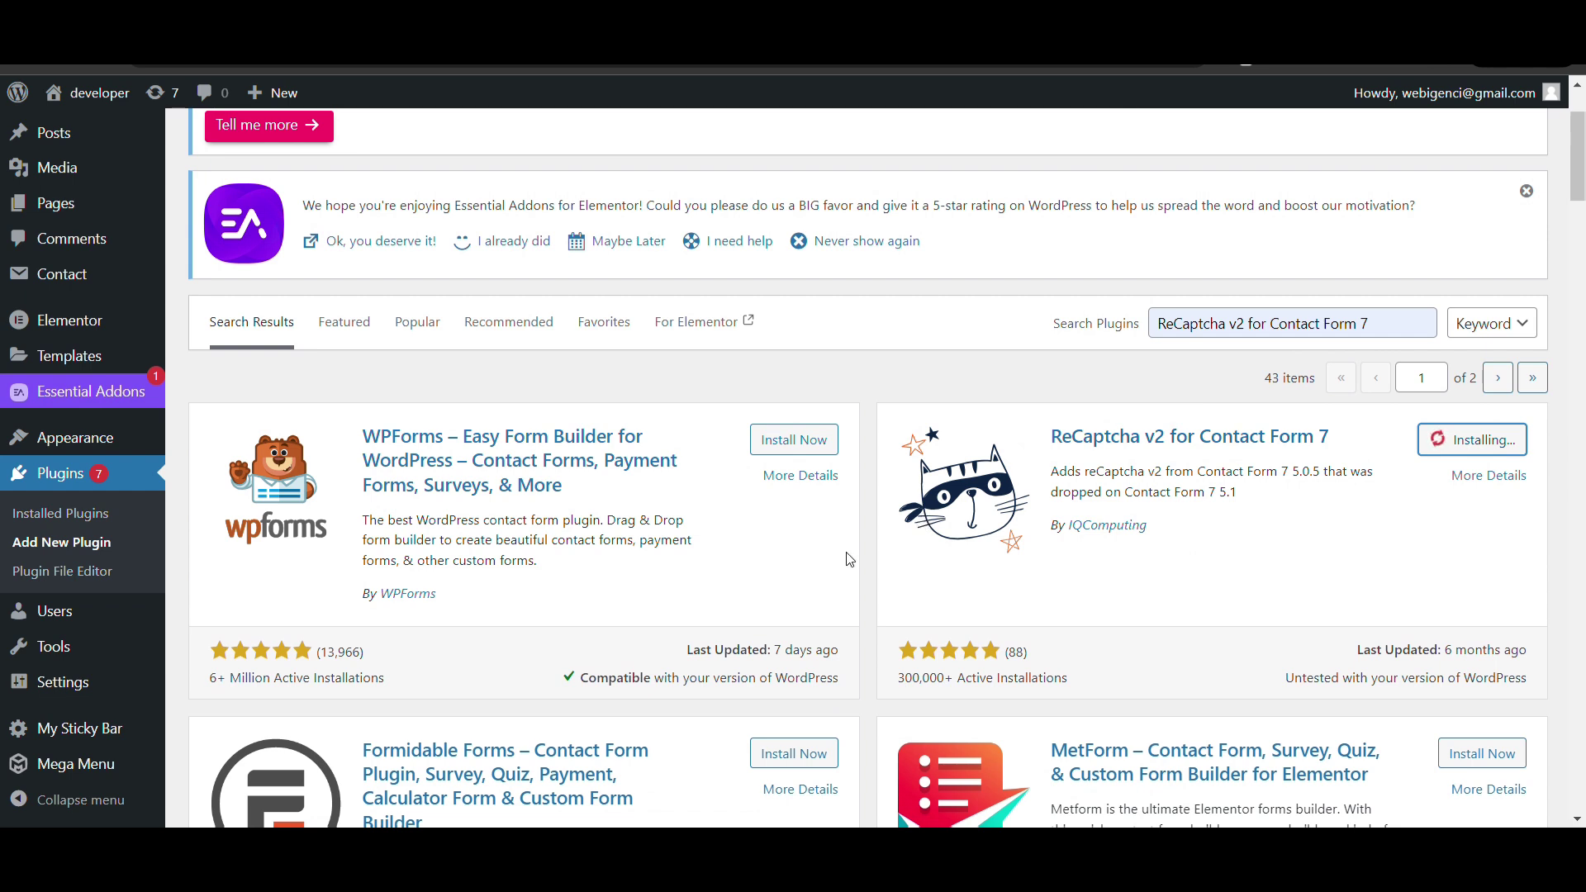
{"action": "scroll", "coordinate": [848, 559], "scroll_direction": "down", "scroll_amount": 1}
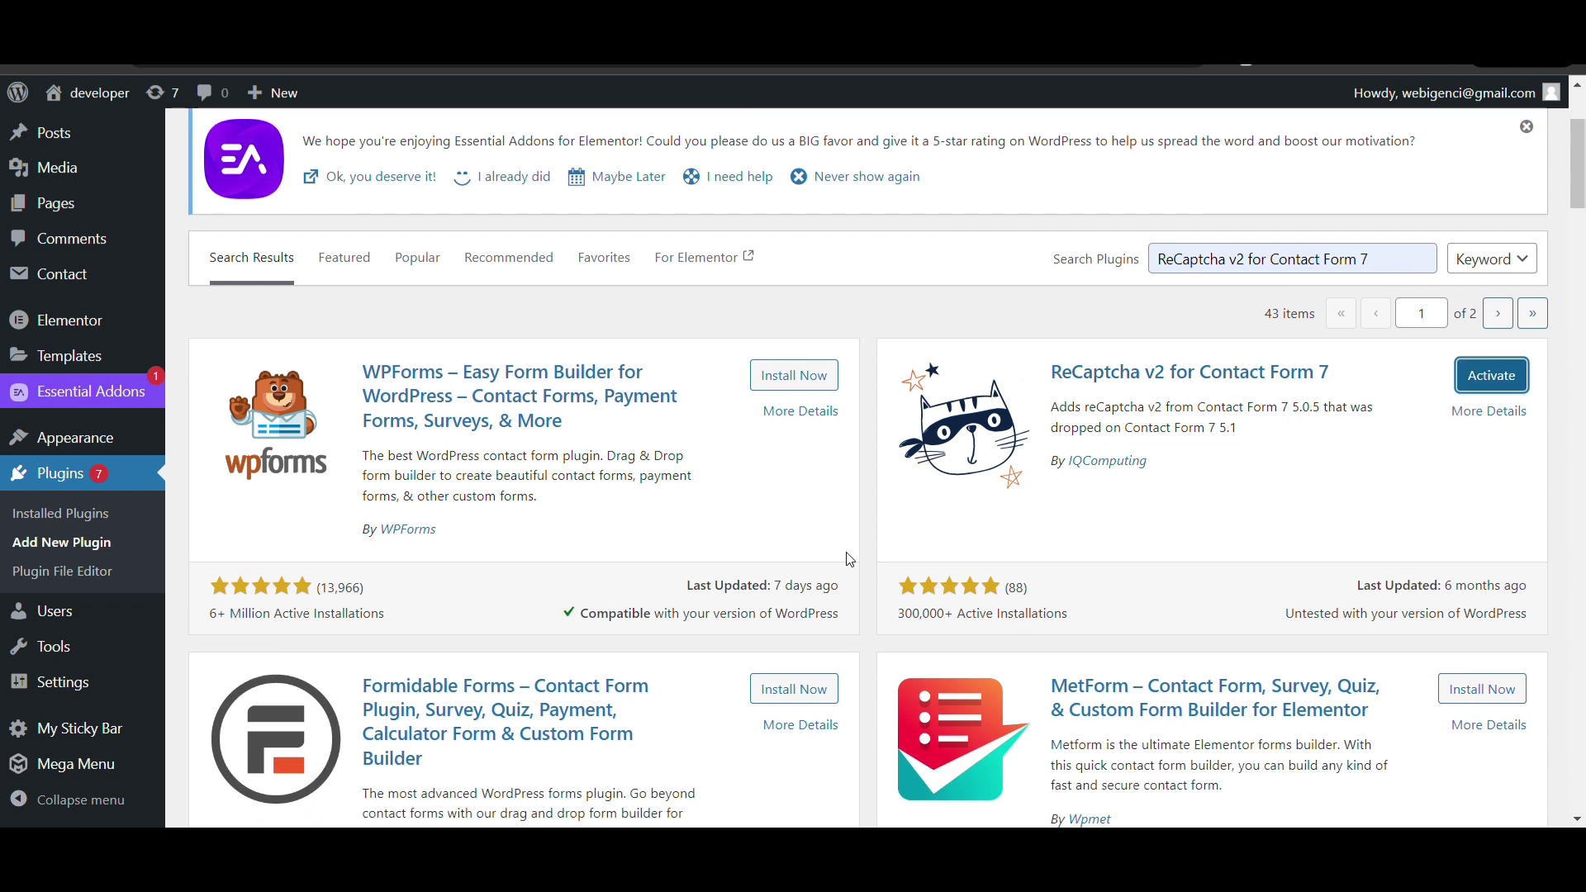
{"action": "left_click", "coordinate": [1501, 390]}
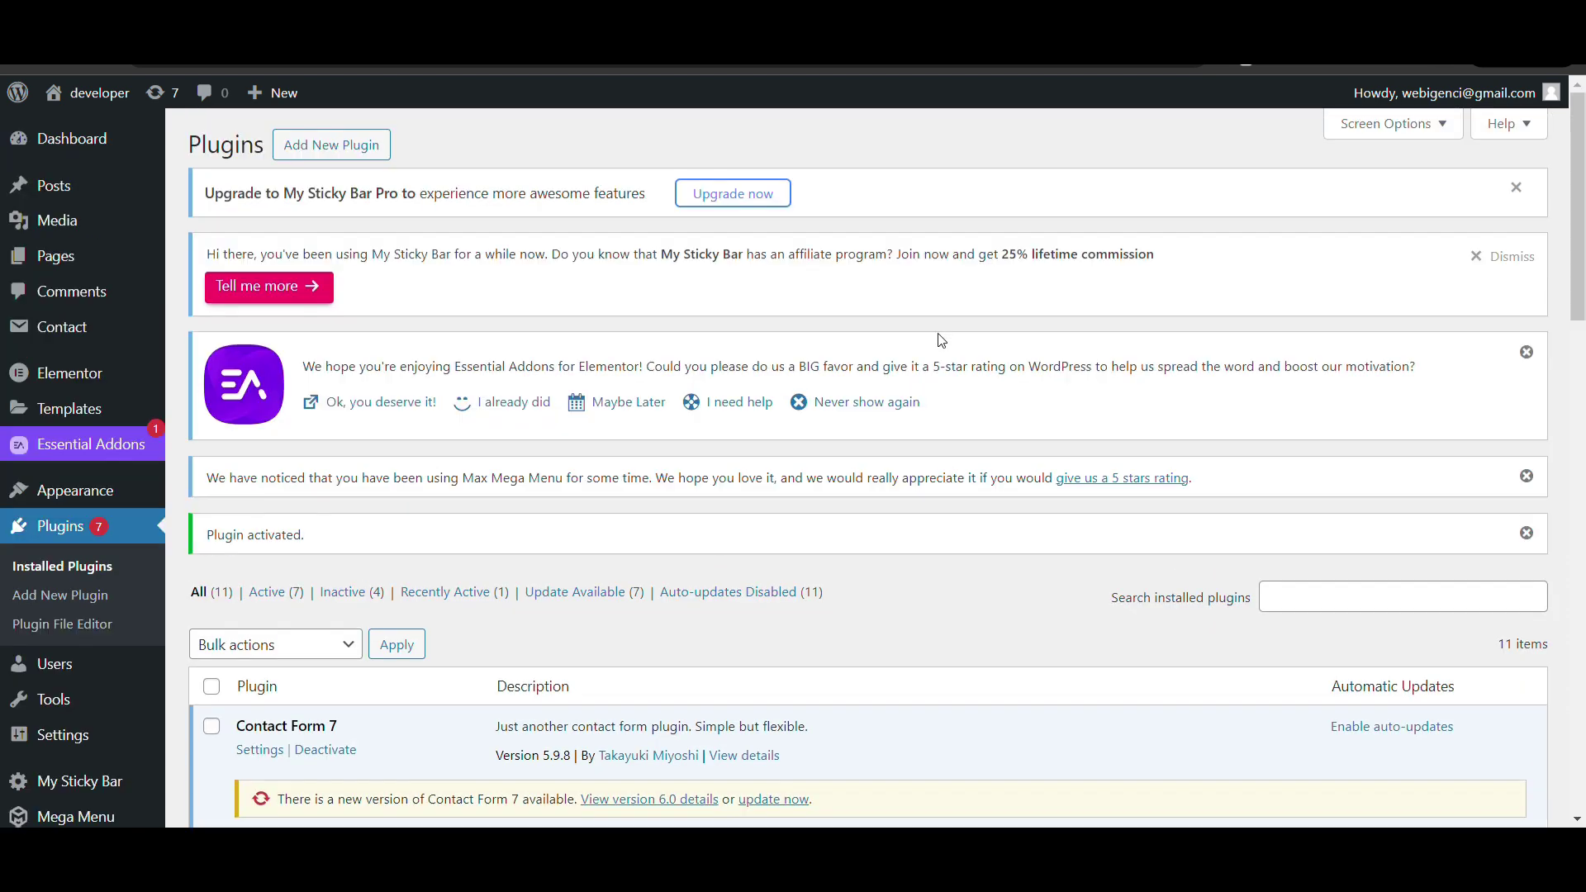
{"action": "scroll", "coordinate": [663, 484], "scroll_direction": "down", "scroll_amount": 6}
{"action": "scroll", "coordinate": [102, 457], "scroll_direction": "up", "scroll_amount": 3}
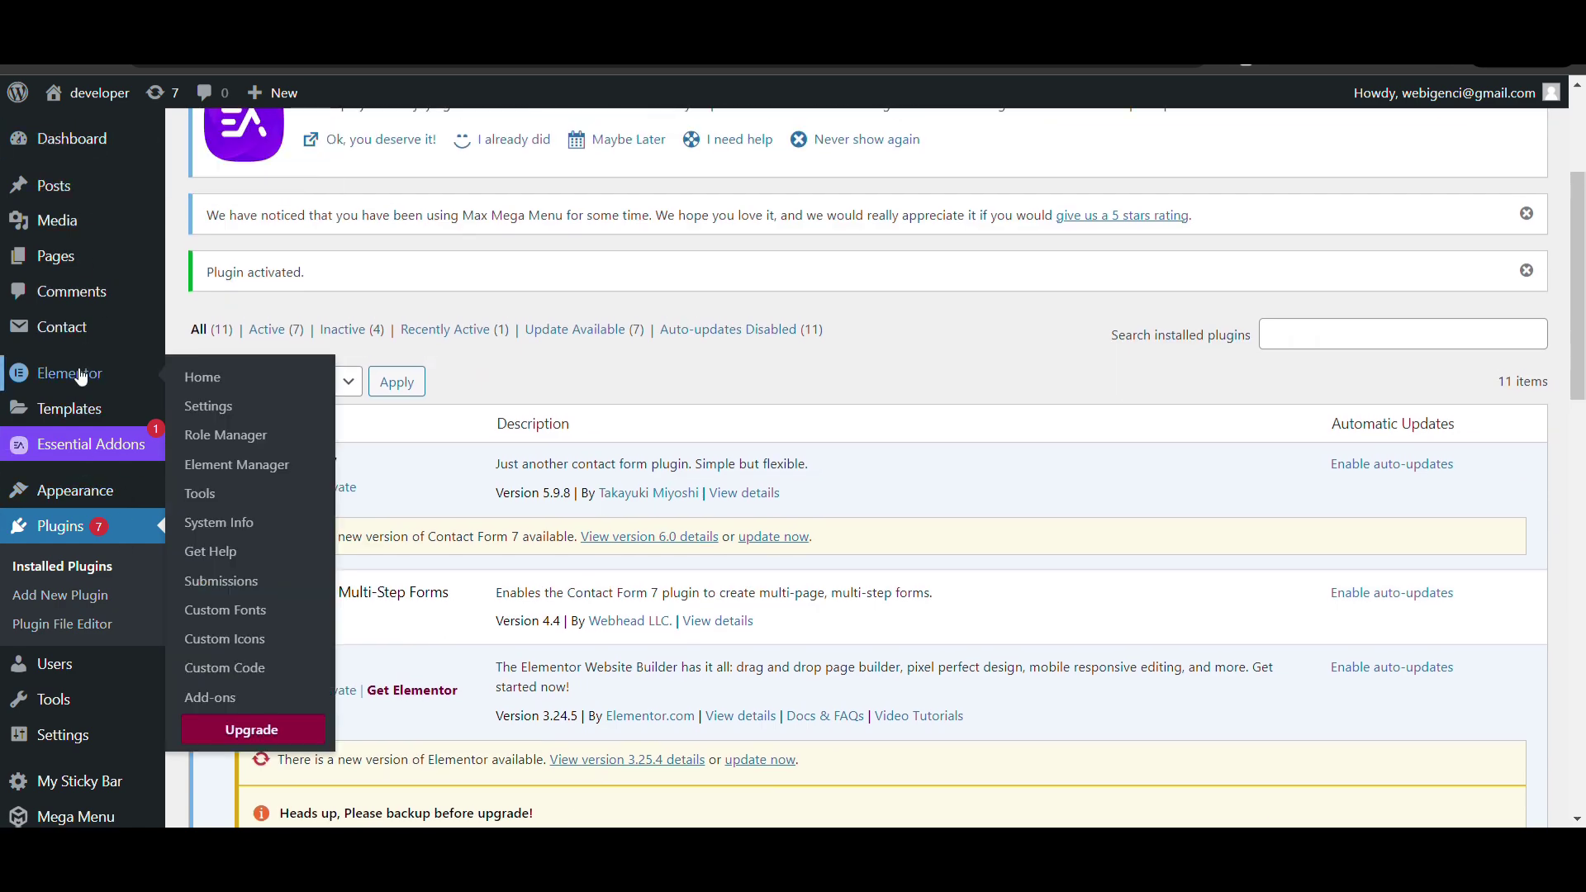
{"action": "mouse_move", "coordinate": [62, 327]}
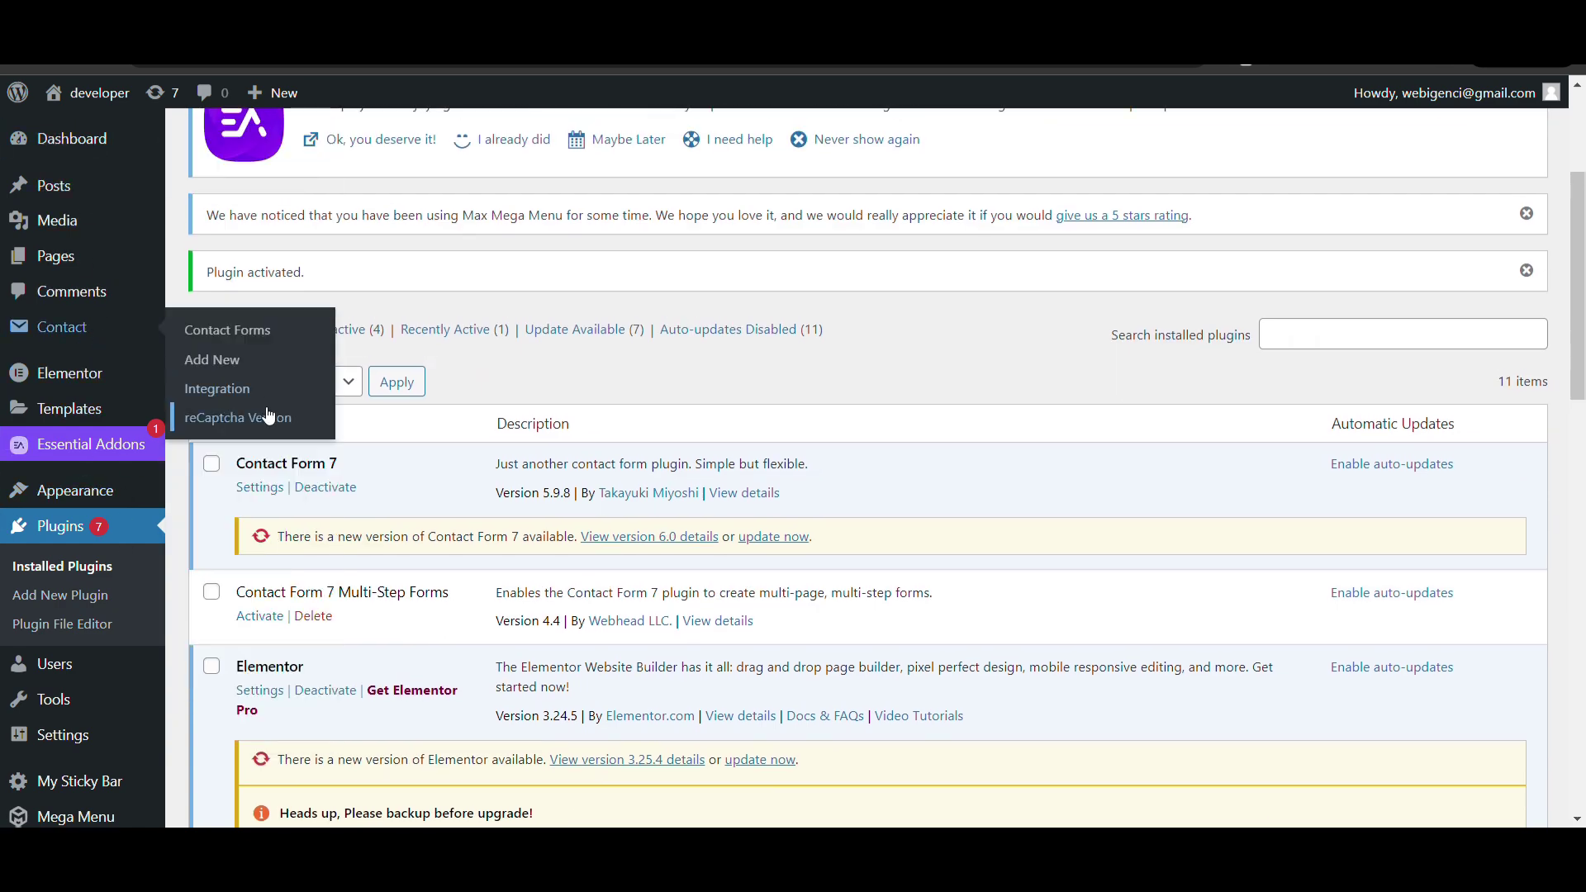
Step: Save the reCaptcha Version setting with reCaptcha Version 2 selected and google.com as source
{"action": "left_click", "coordinate": [269, 417]}
{"action": "scroll", "coordinate": [267, 415], "scroll_direction": "down", "scroll_amount": 5}
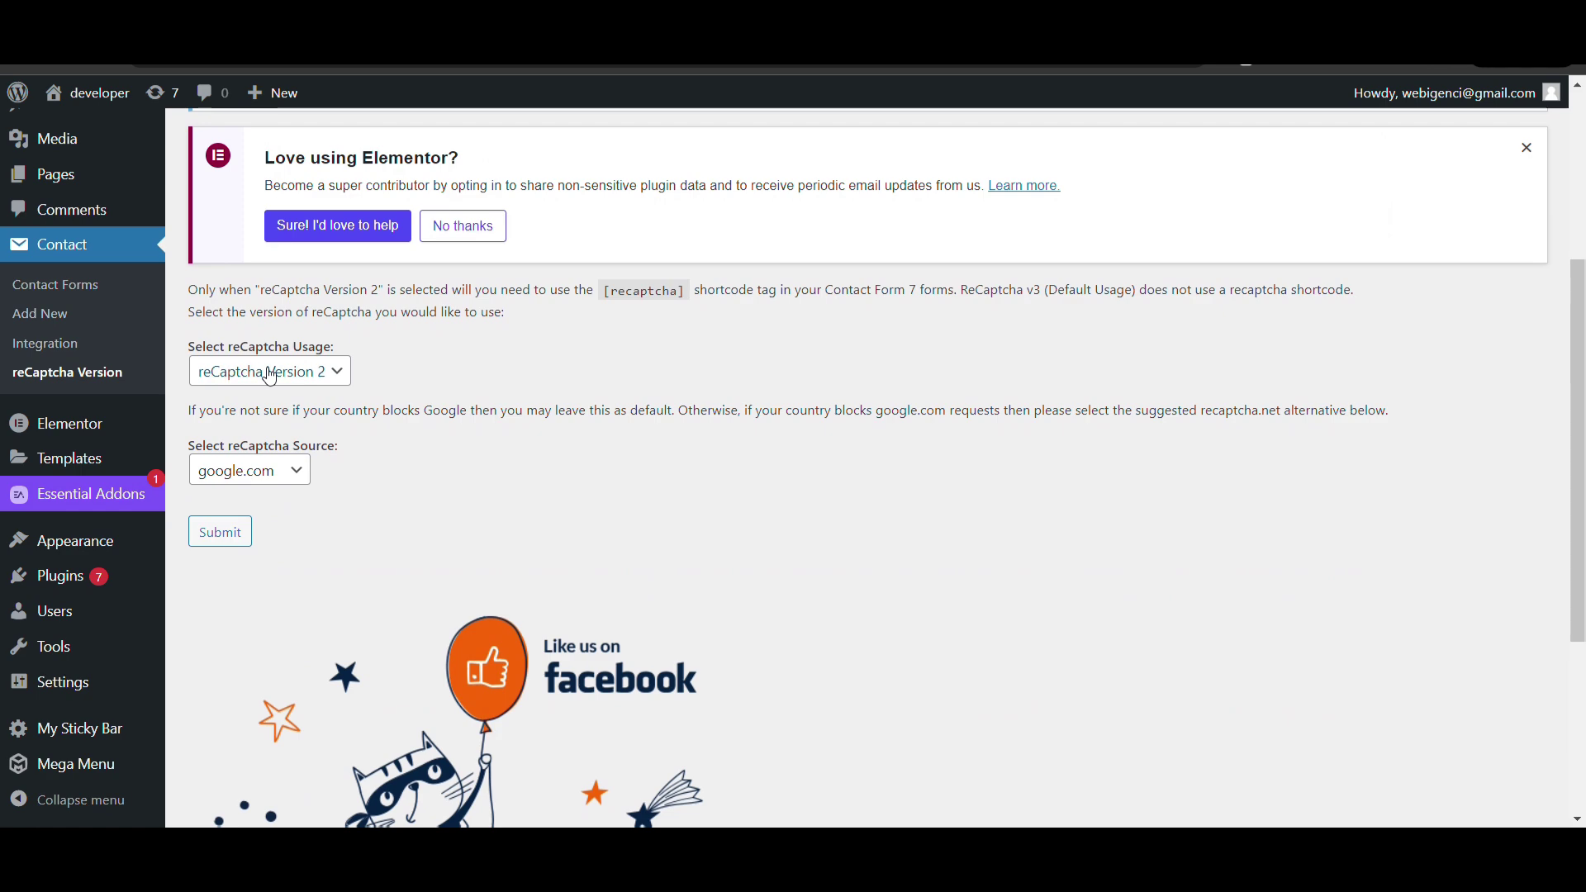
{"action": "left_click", "coordinate": [269, 372]}
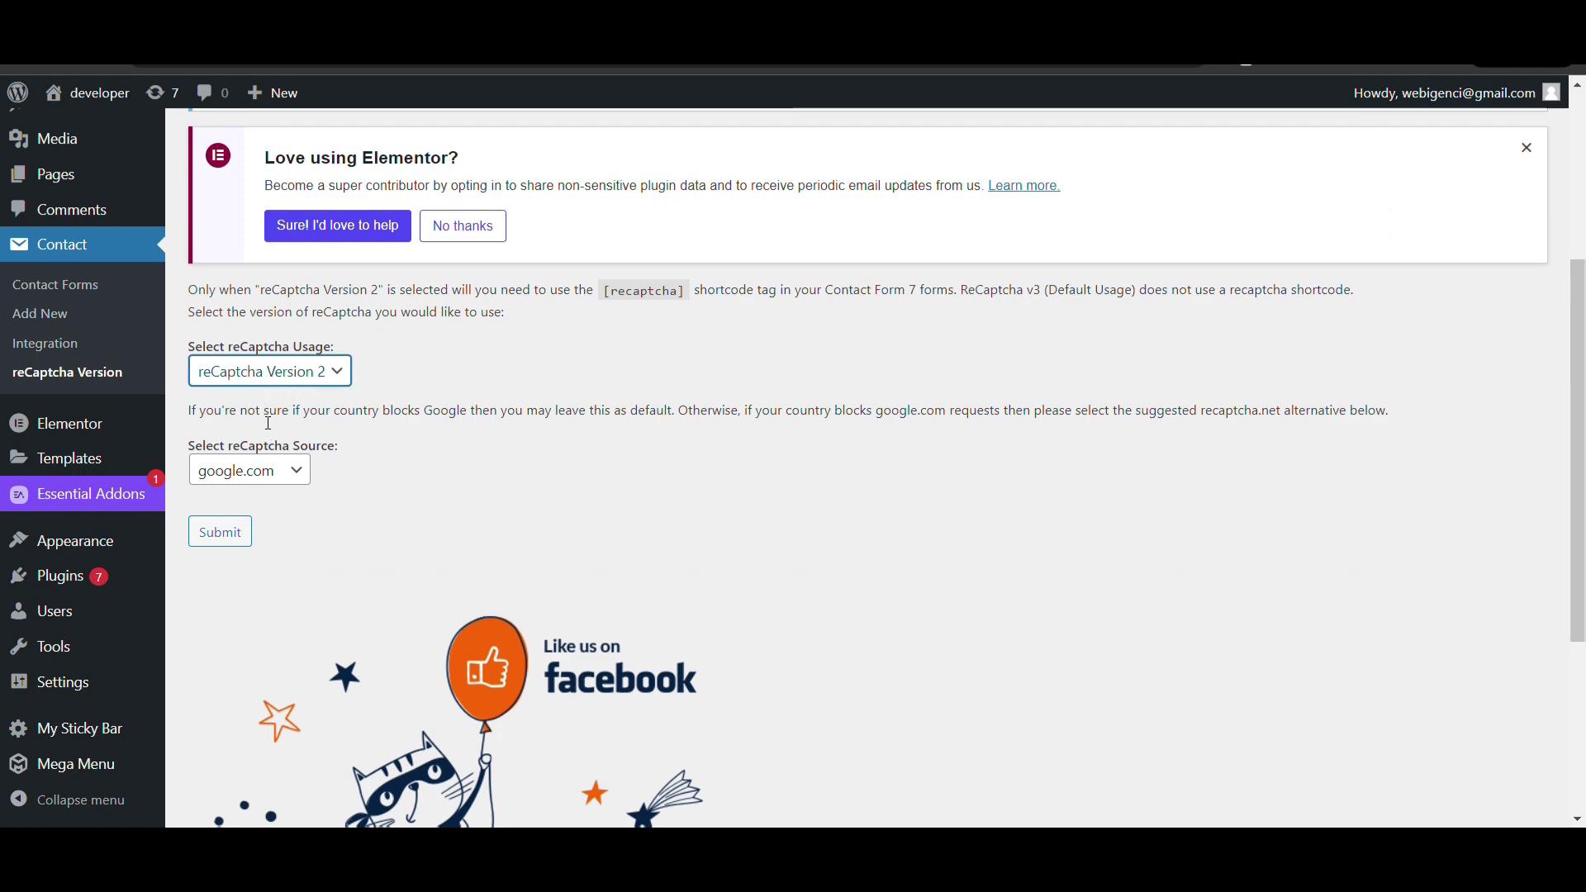
{"action": "left_click", "coordinate": [228, 535]}
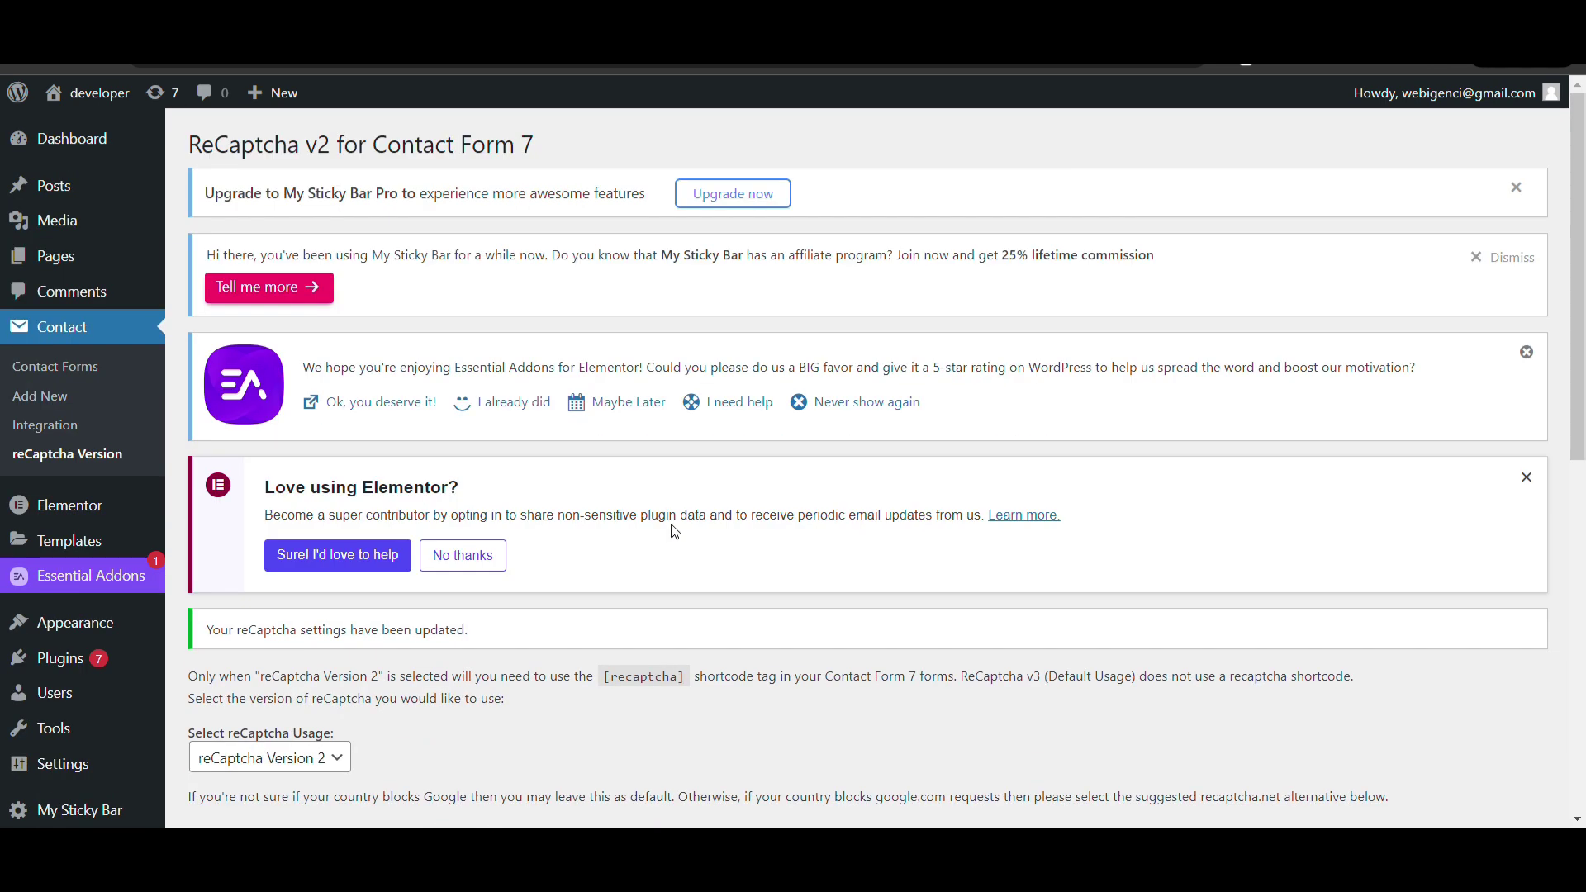
{"action": "scroll", "coordinate": [673, 531], "scroll_direction": "down", "scroll_amount": 3}
{"action": "left_click_drag", "start_coordinate": [604, 351], "coordinate": [691, 353]}
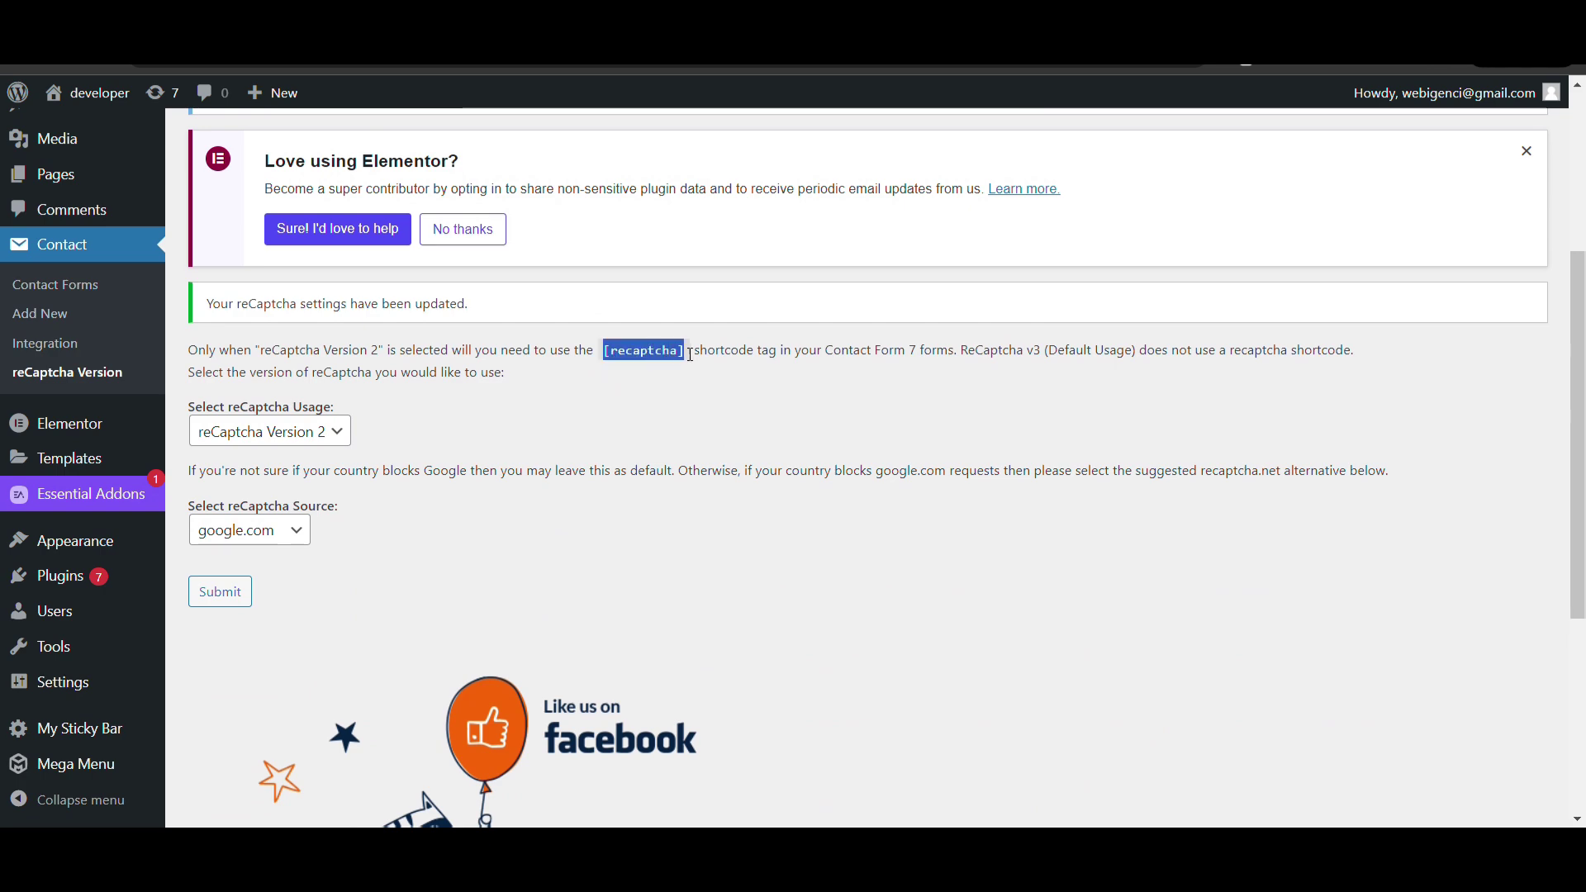
Step: Insert a [recaptcha] tag above [submit] in Contact form 1's template and save it
{"action": "left_click", "coordinate": [98, 286]}
{"action": "scroll", "coordinate": [366, 470], "scroll_direction": "down", "scroll_amount": 3}
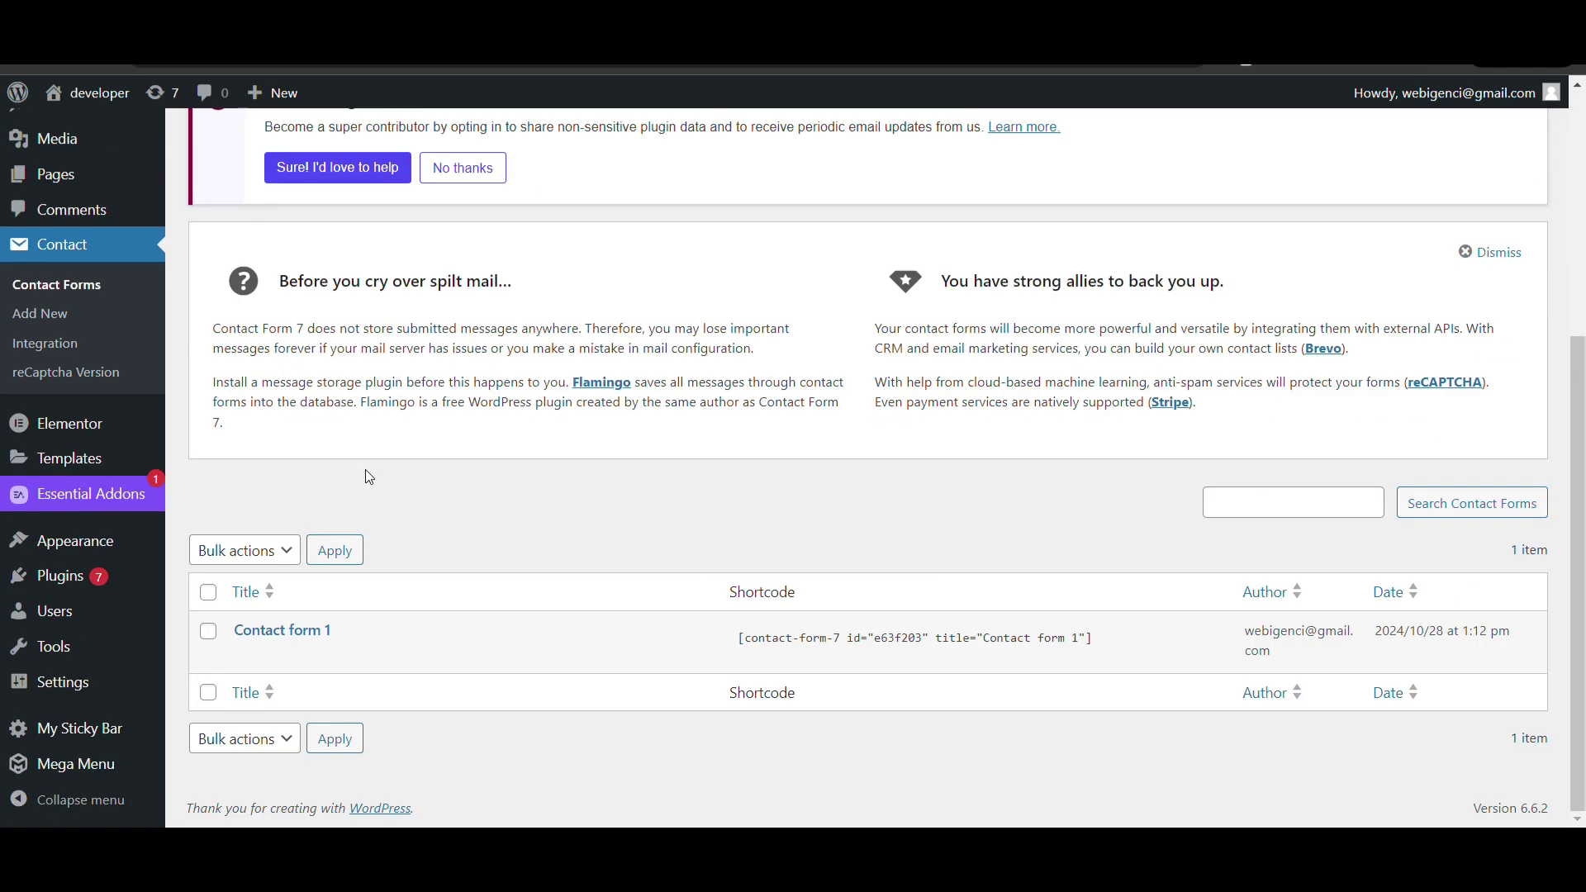
{"action": "left_click", "coordinate": [247, 657]}
{"action": "scroll", "coordinate": [248, 656], "scroll_direction": "down", "scroll_amount": 3}
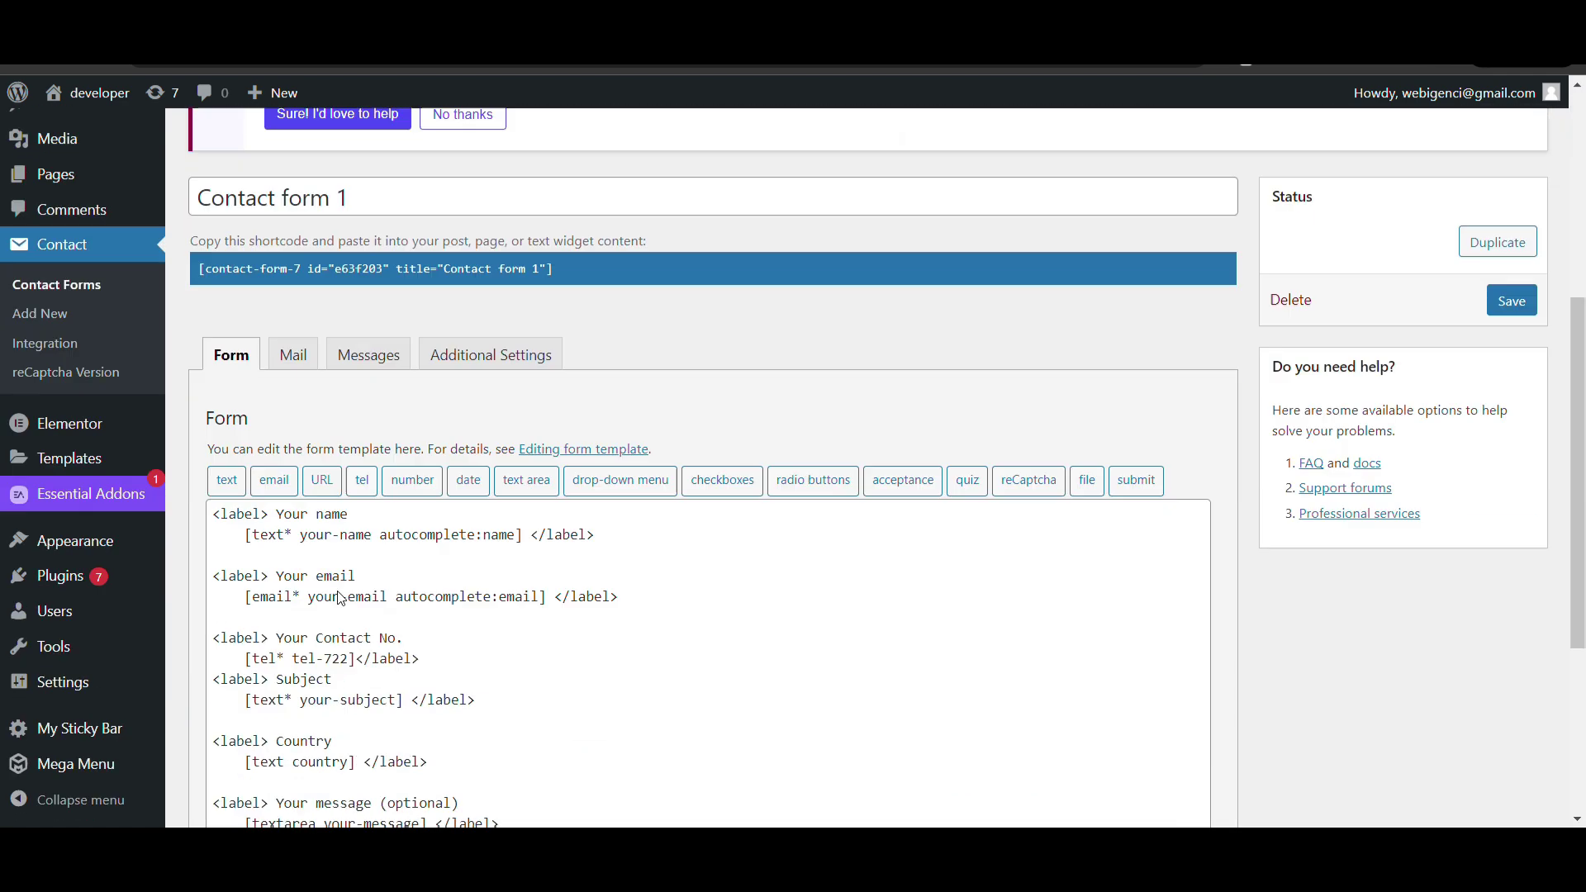
{"action": "scroll", "coordinate": [347, 598], "scroll_direction": "down", "scroll_amount": 3}
{"action": "left_click", "coordinate": [536, 492]}
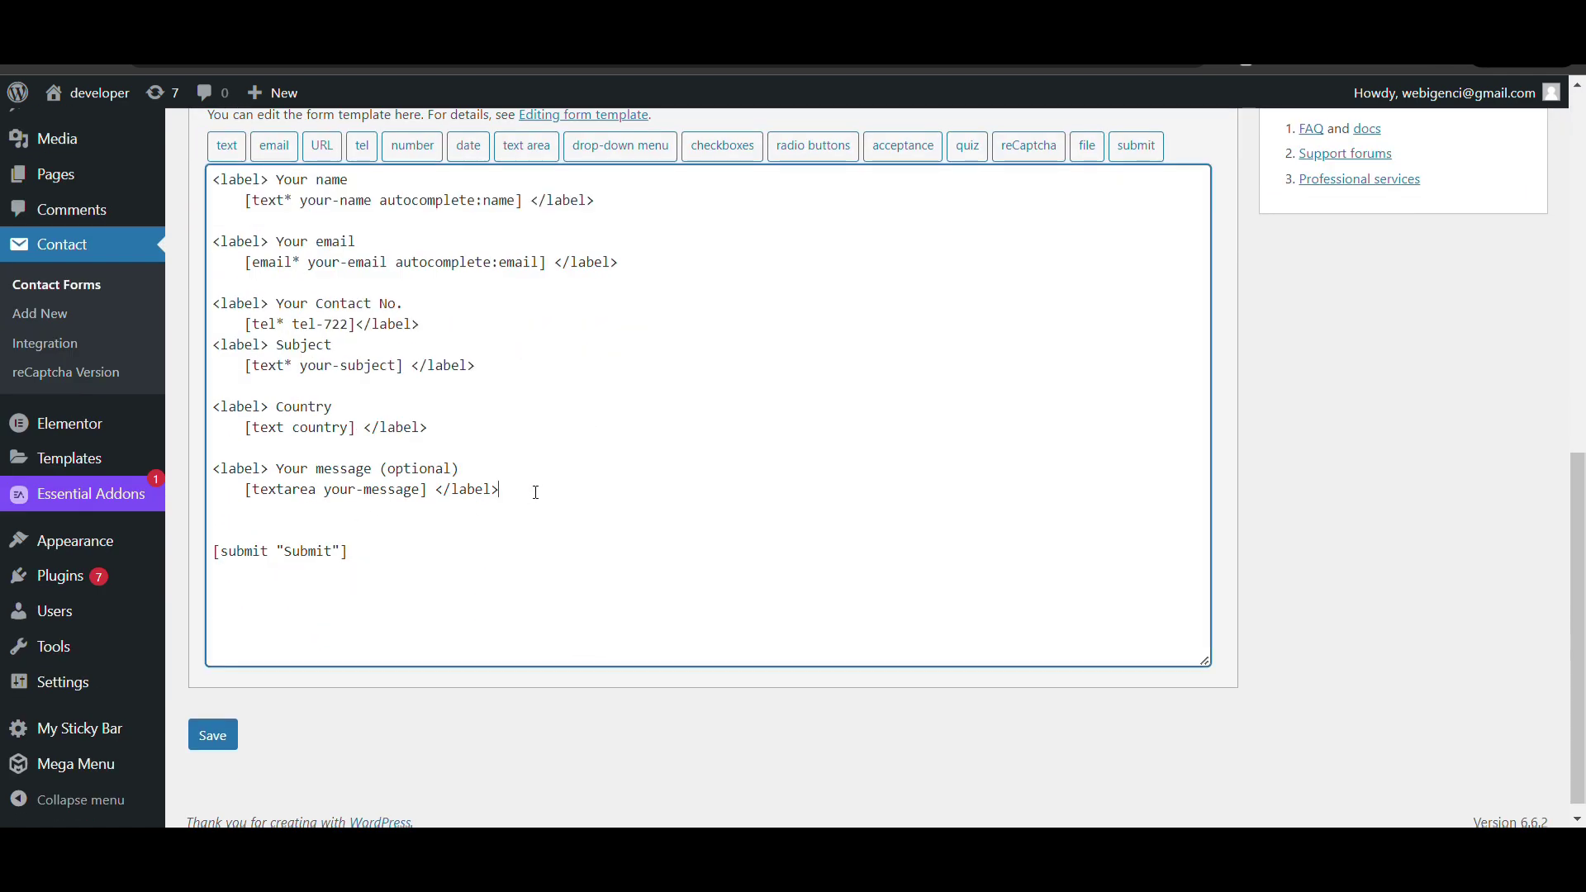
{"action": "key", "text": "Return"}
{"action": "key", "text": "Return"}
{"action": "type", "text": "[recaptcha]"}
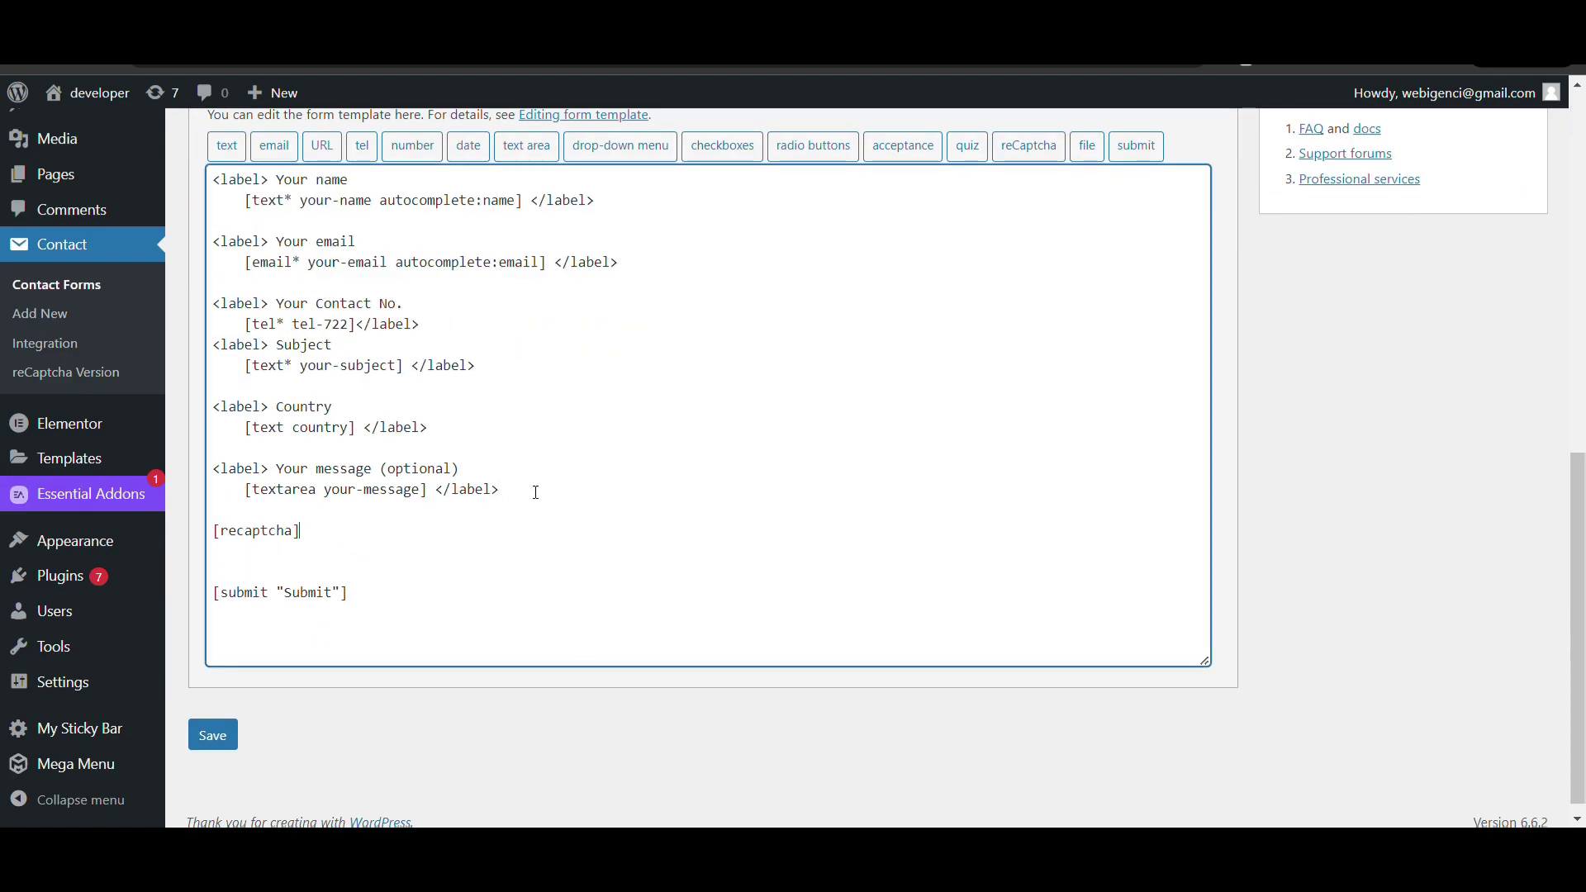
{"action": "left_click", "coordinate": [213, 737]}
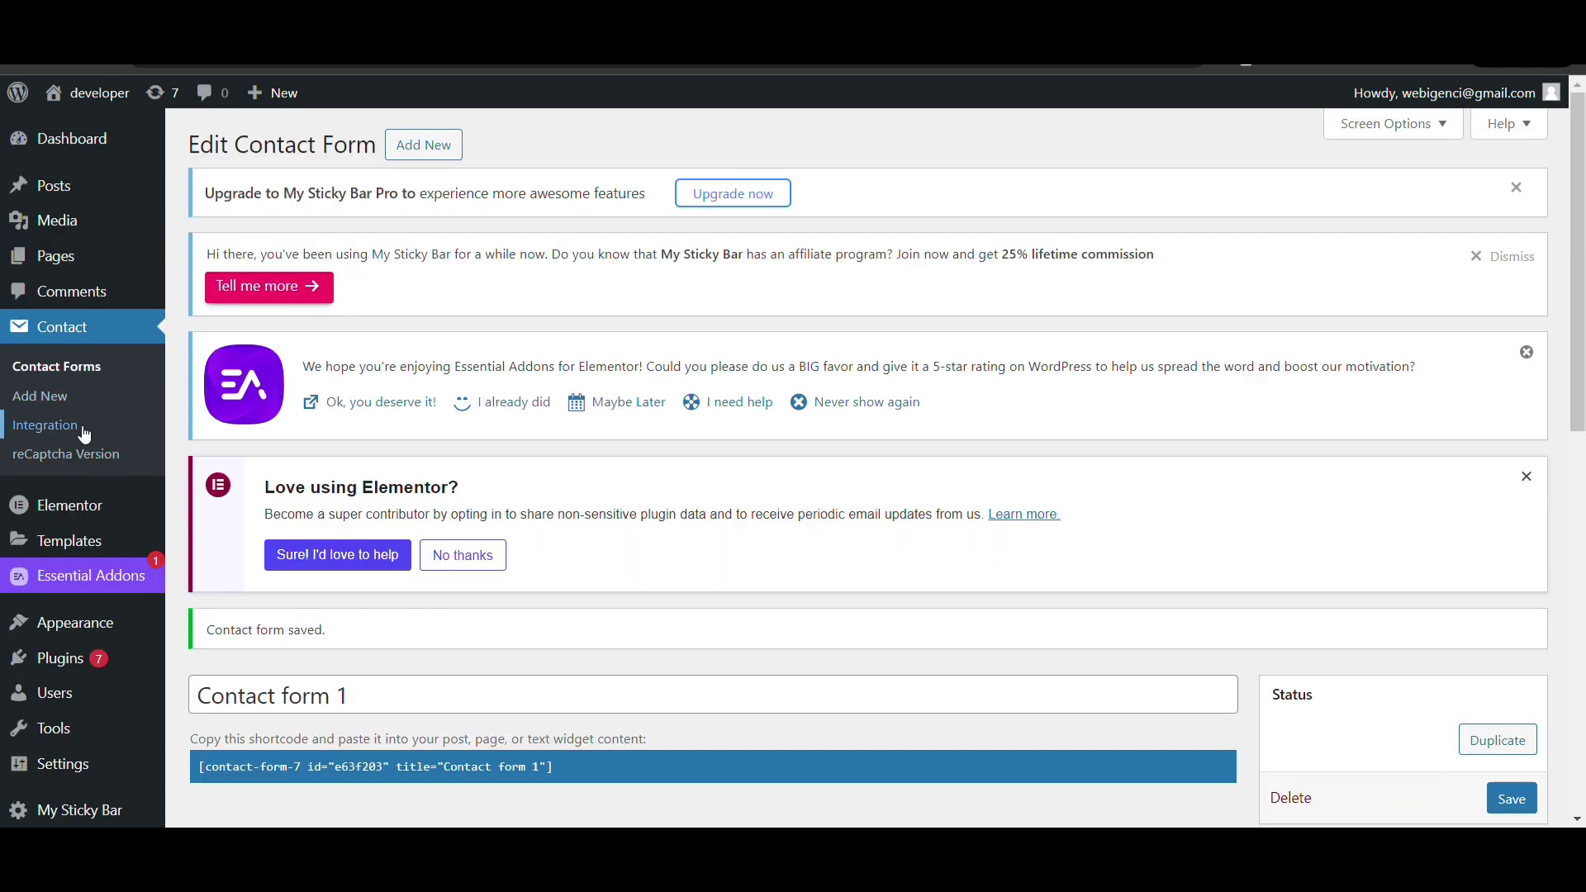
Step: Register a Google reCAPTCHA v2 tickbox key pair and copy its site key
{"action": "left_click", "coordinate": [61, 425]}
{"action": "scroll", "coordinate": [356, 487], "scroll_direction": "down", "scroll_amount": 2}
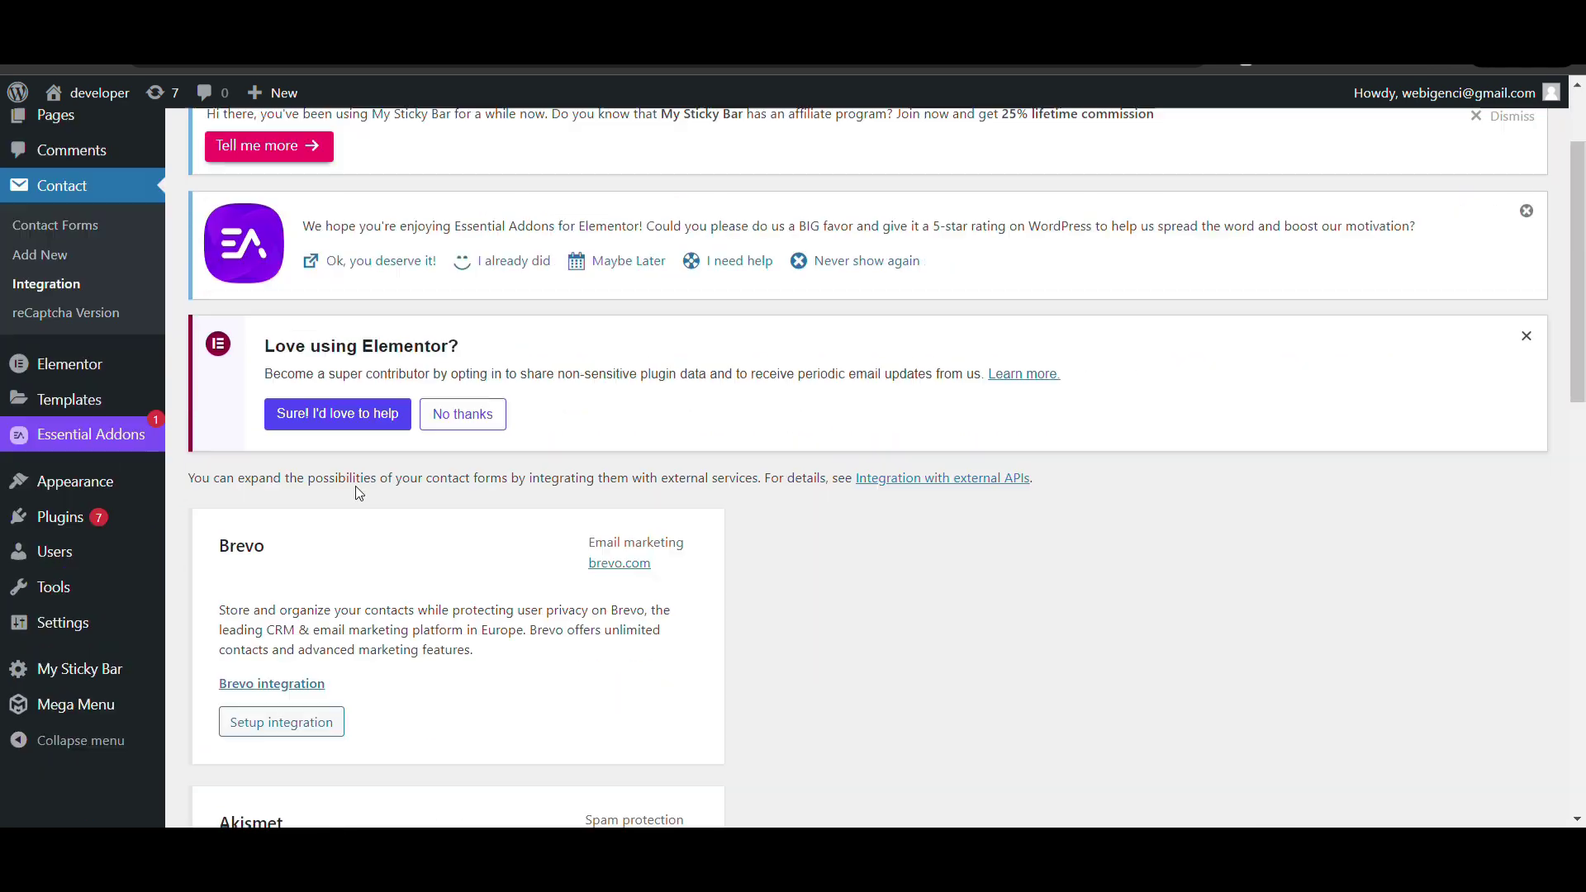
{"action": "scroll", "coordinate": [313, 608], "scroll_direction": "down", "scroll_amount": 3}
{"action": "scroll", "coordinate": [313, 607], "scroll_direction": "down", "scroll_amount": 3}
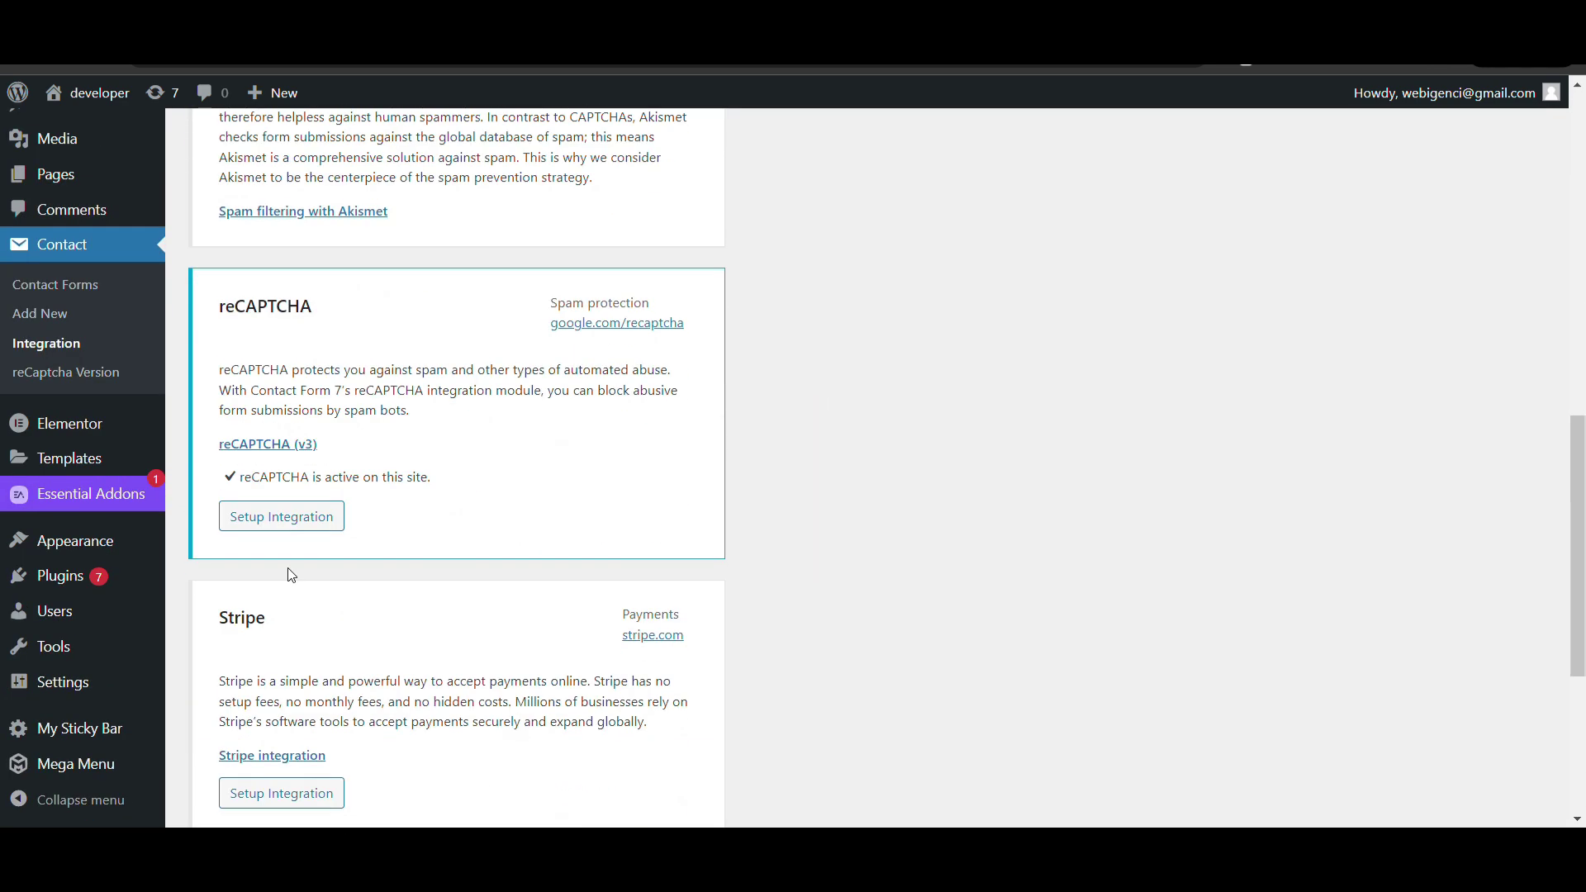
{"action": "left_click", "coordinate": [298, 518]}
{"action": "scroll", "coordinate": [297, 518], "scroll_direction": "down", "scroll_amount": 3}
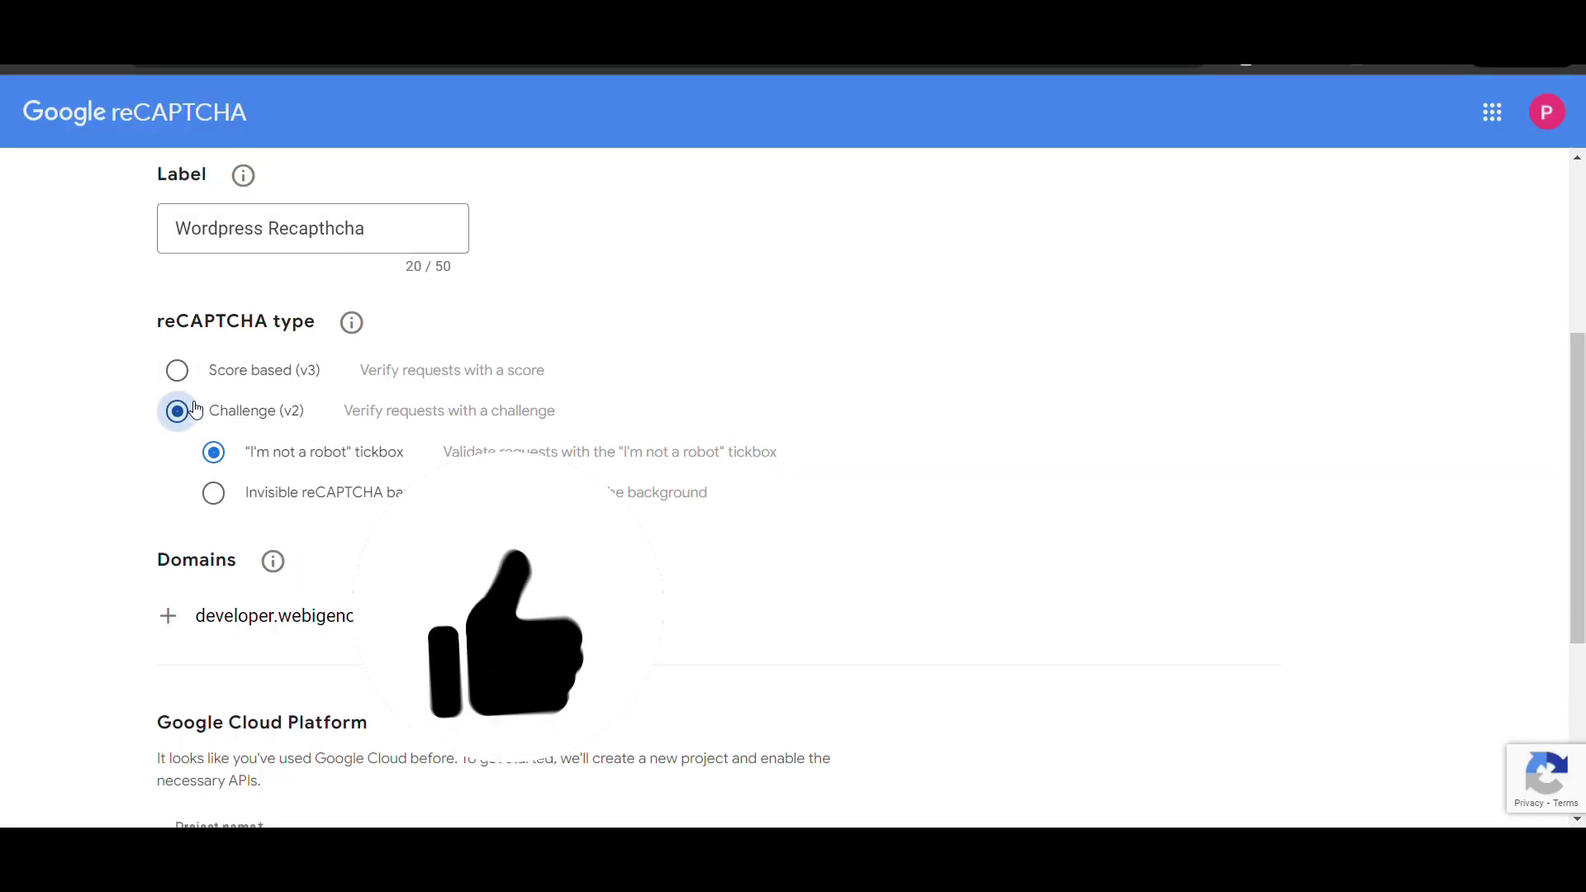
{"action": "scroll", "coordinate": [195, 410], "scroll_direction": "down", "scroll_amount": 2}
{"action": "scroll", "coordinate": [301, 584], "scroll_direction": "down", "scroll_amount": 1}
{"action": "left_click", "coordinate": [350, 704]}
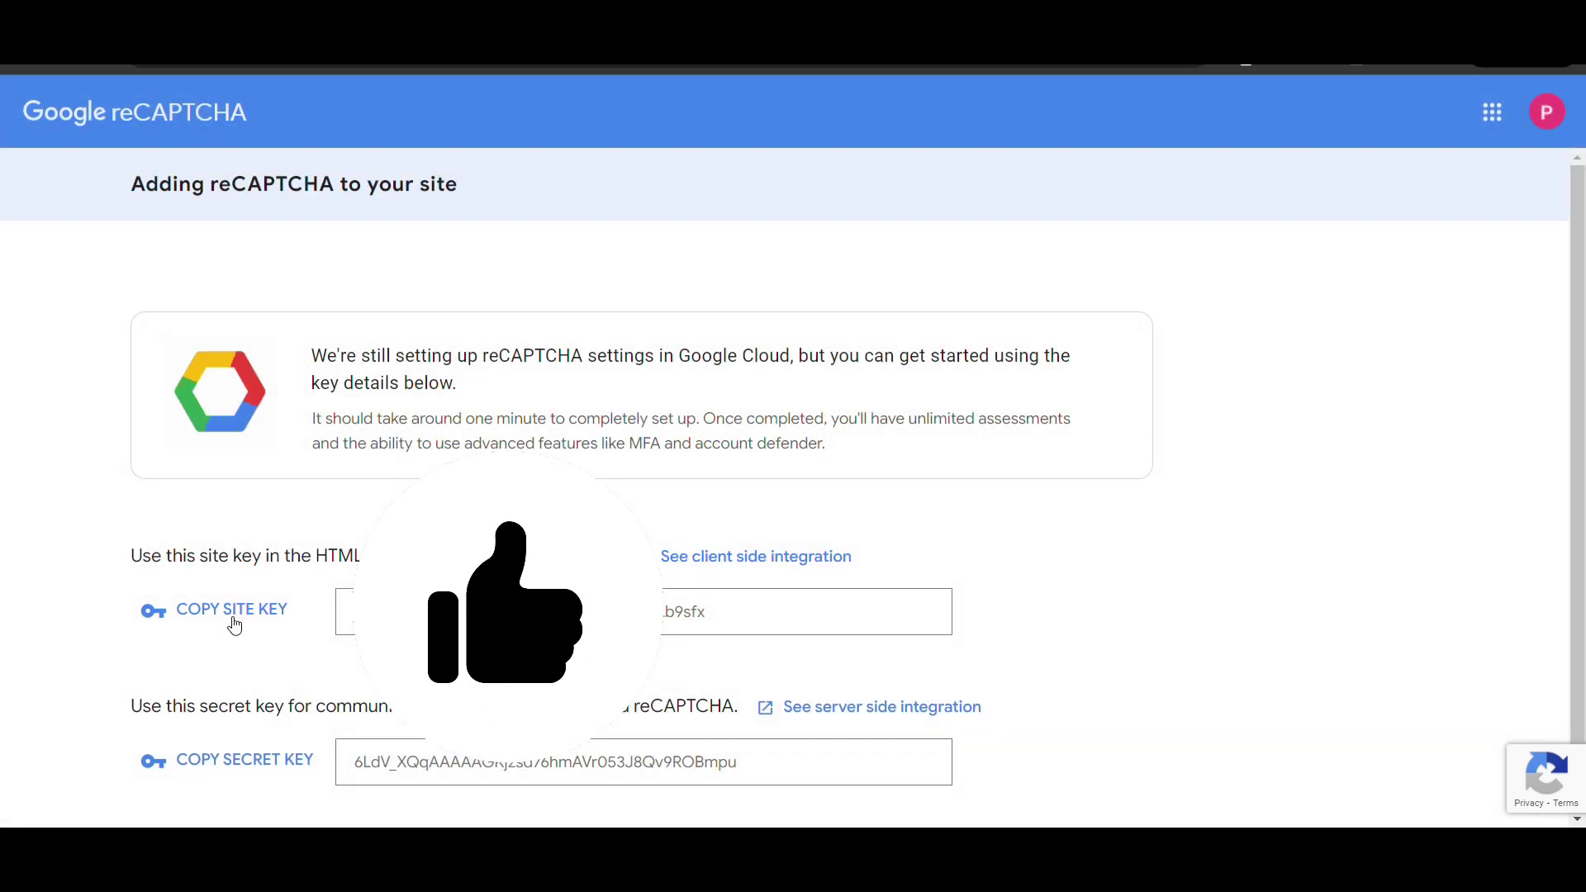
{"action": "left_click", "coordinate": [232, 613]}
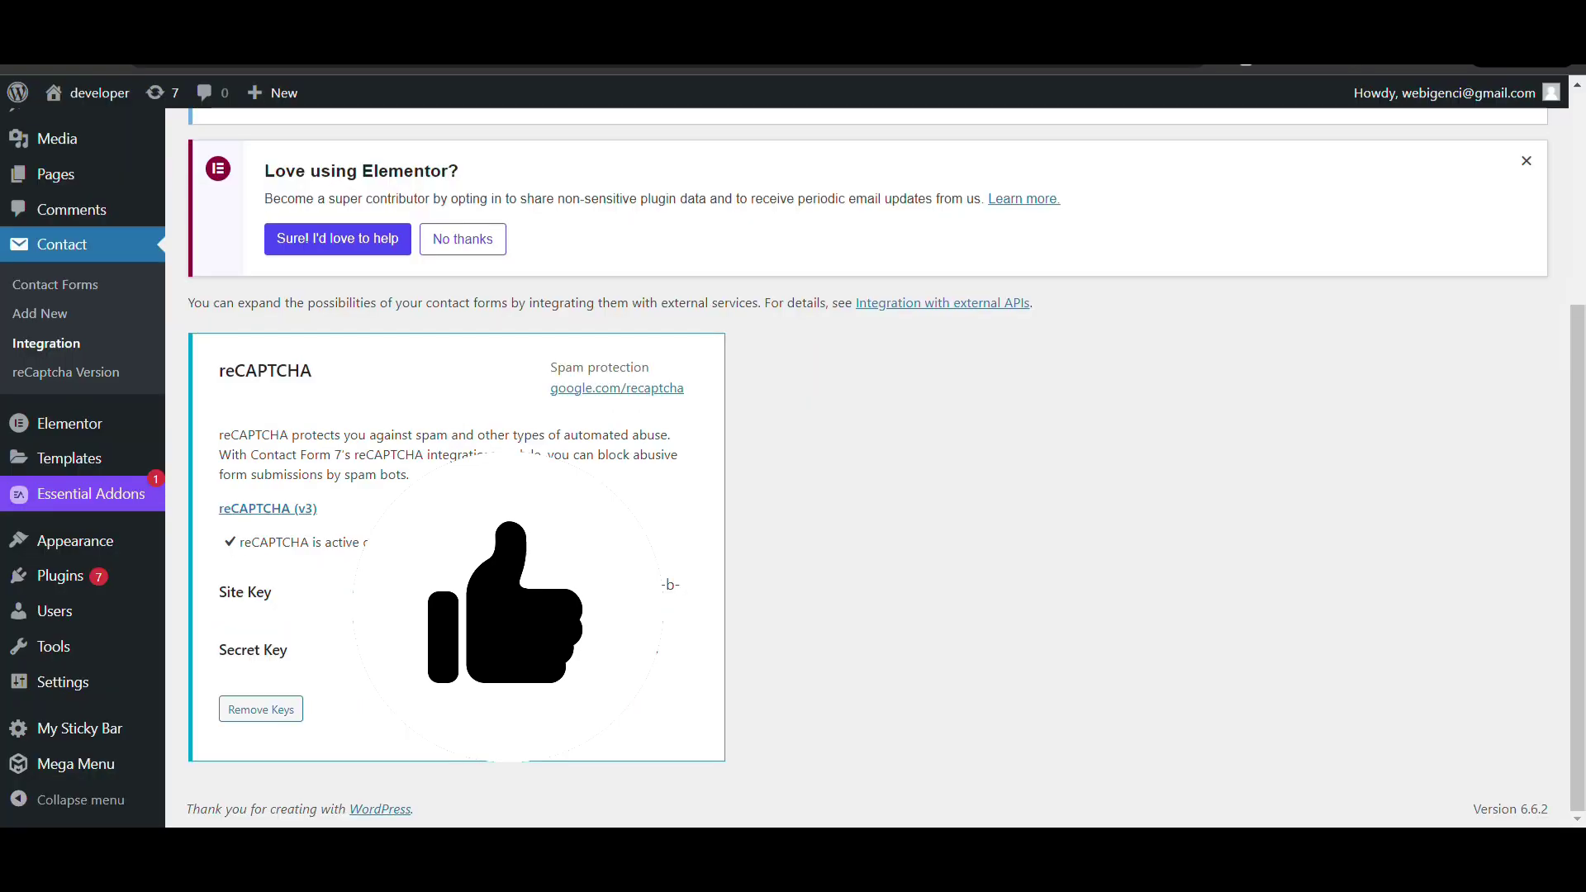
Step: Remove the old keys, paste the new v2 site and secret keys, and save them
{"action": "left_click", "coordinate": [261, 709]}
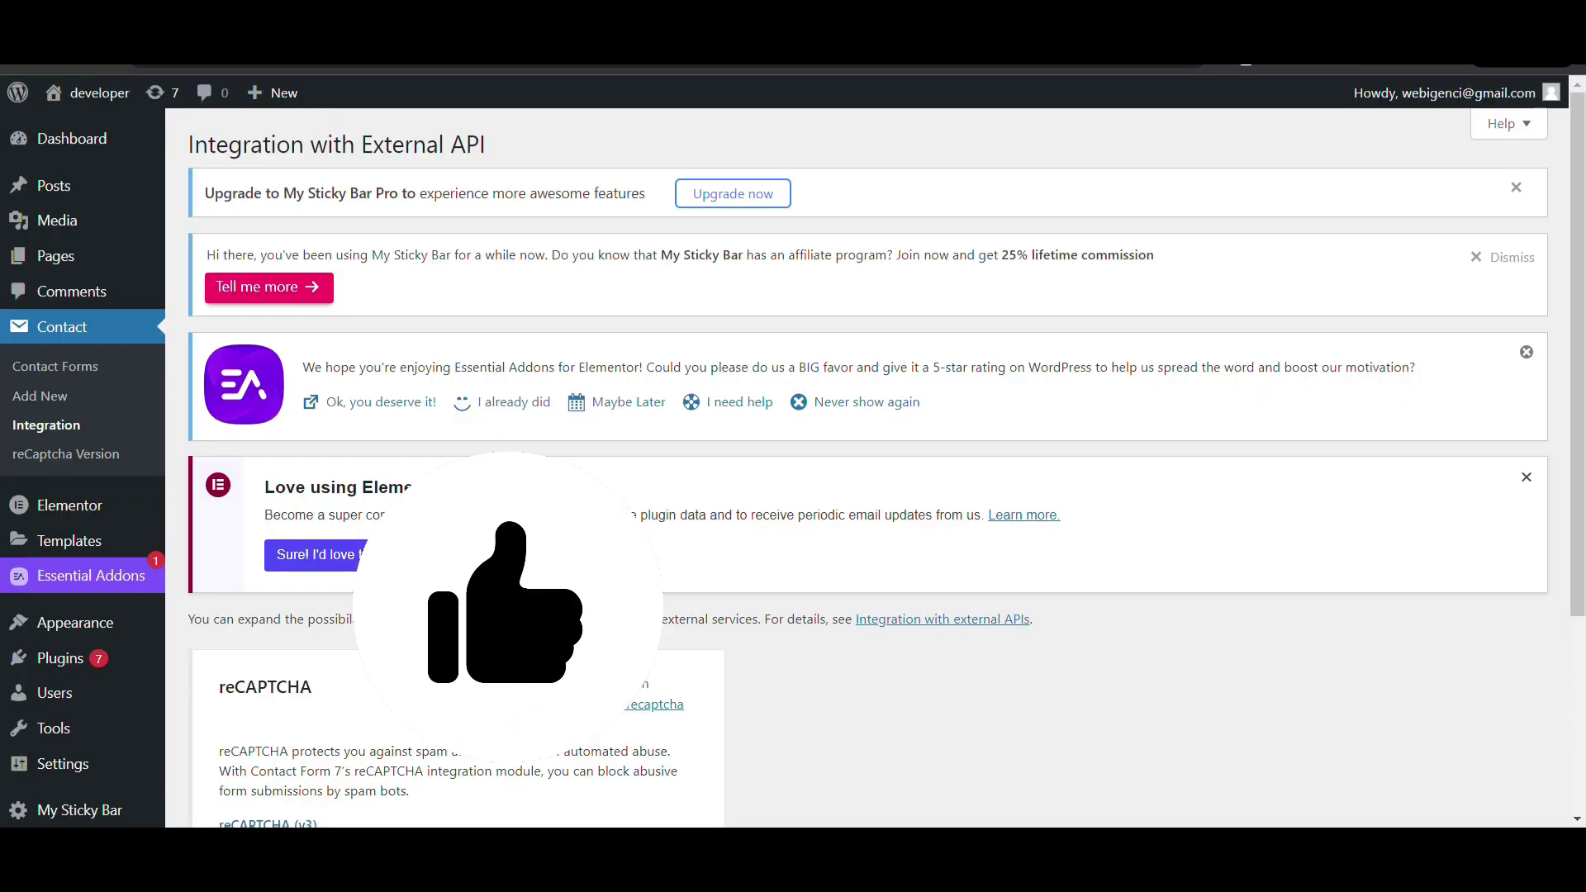
{"action": "key", "text": "ctrl+v"}
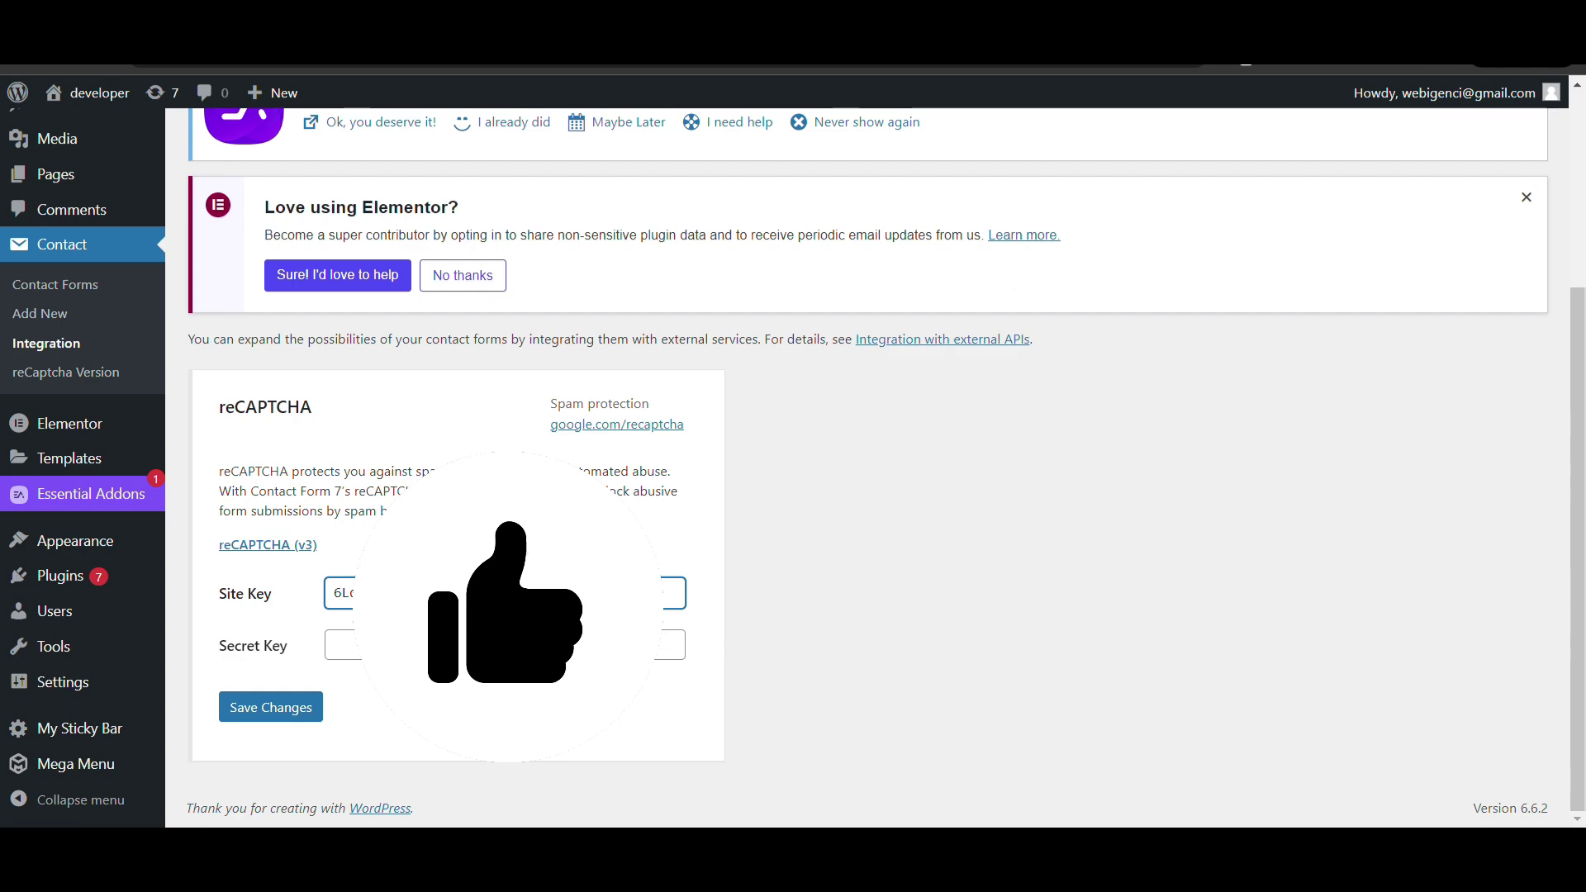
{"action": "scroll", "coordinate": [227, 644], "scroll_direction": "down", "scroll_amount": 2}
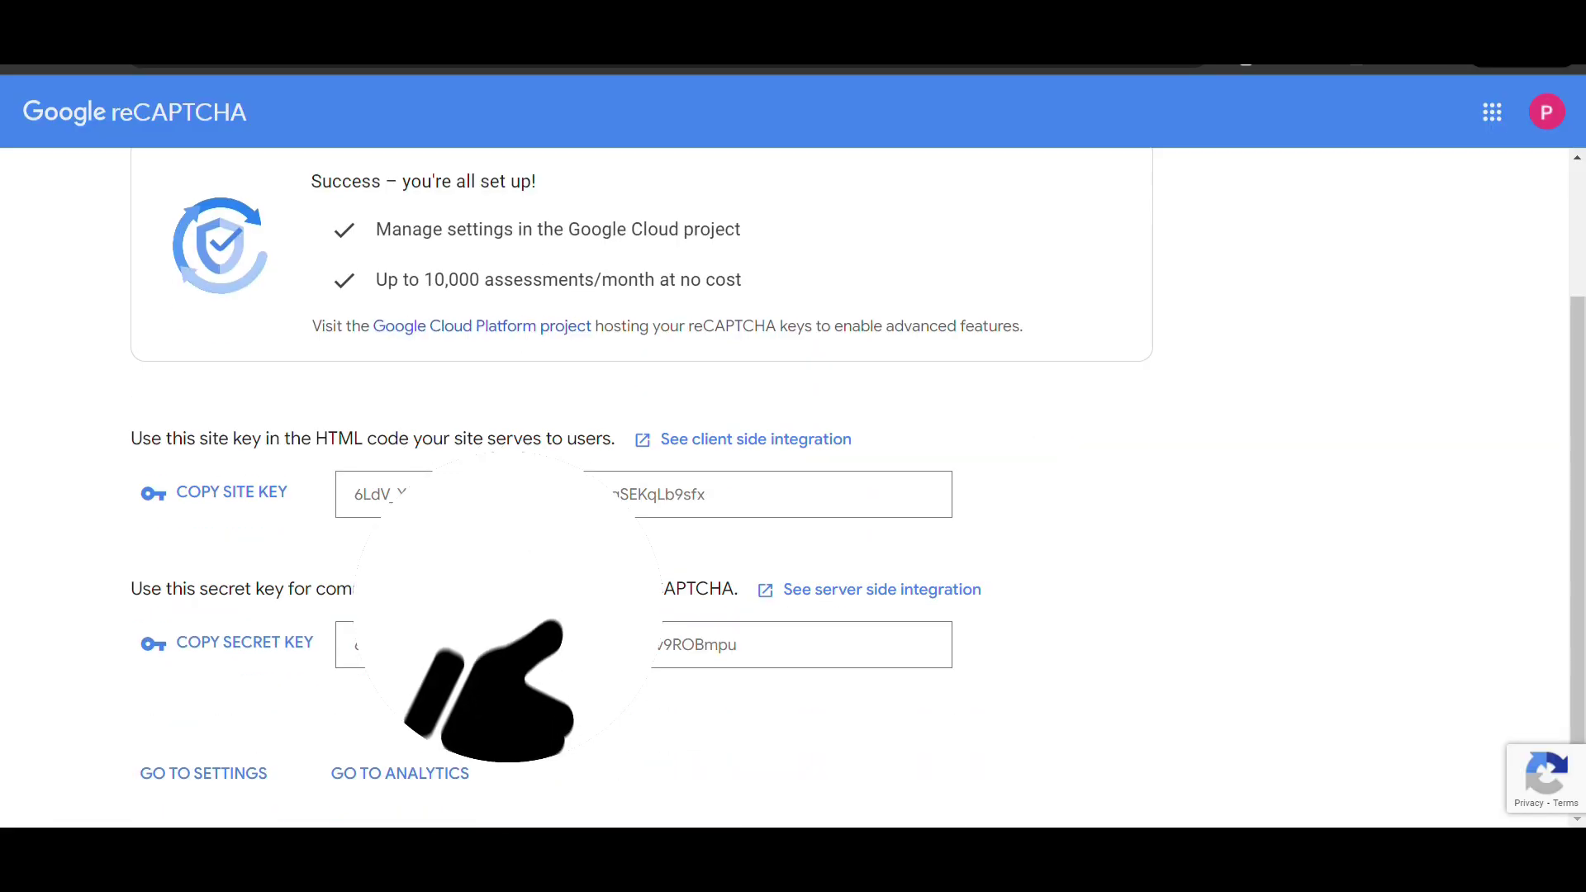
{"action": "left_click", "coordinate": [227, 645]}
{"action": "key", "text": "ctrl+Tab"}
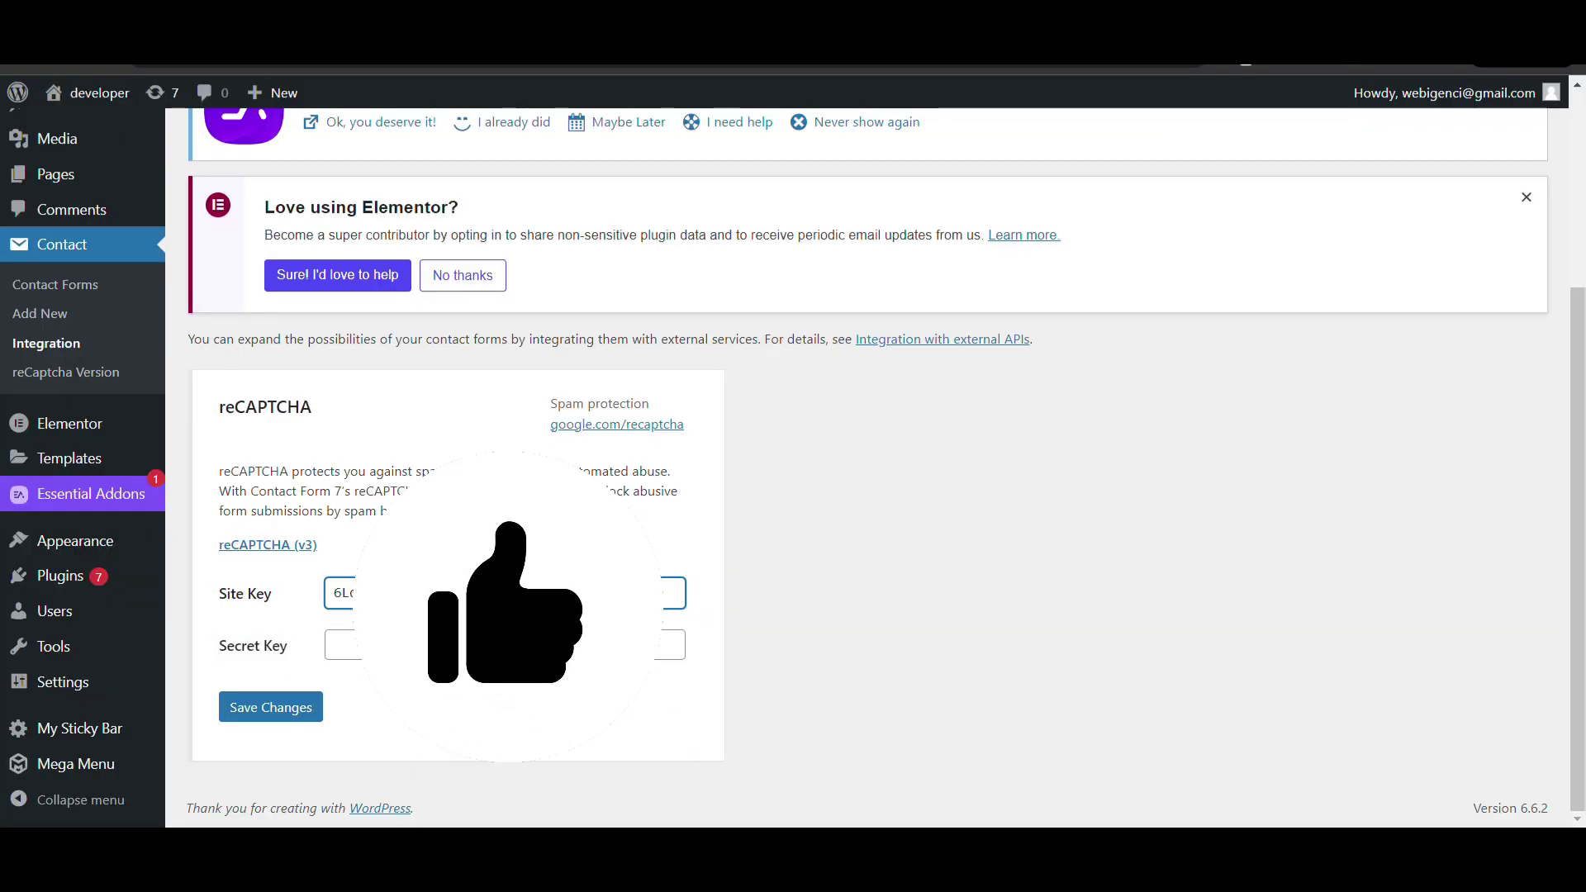
{"action": "key", "text": "Tab"}
{"action": "key", "text": "ctrl+v"}
{"action": "left_click", "coordinate": [266, 714]}
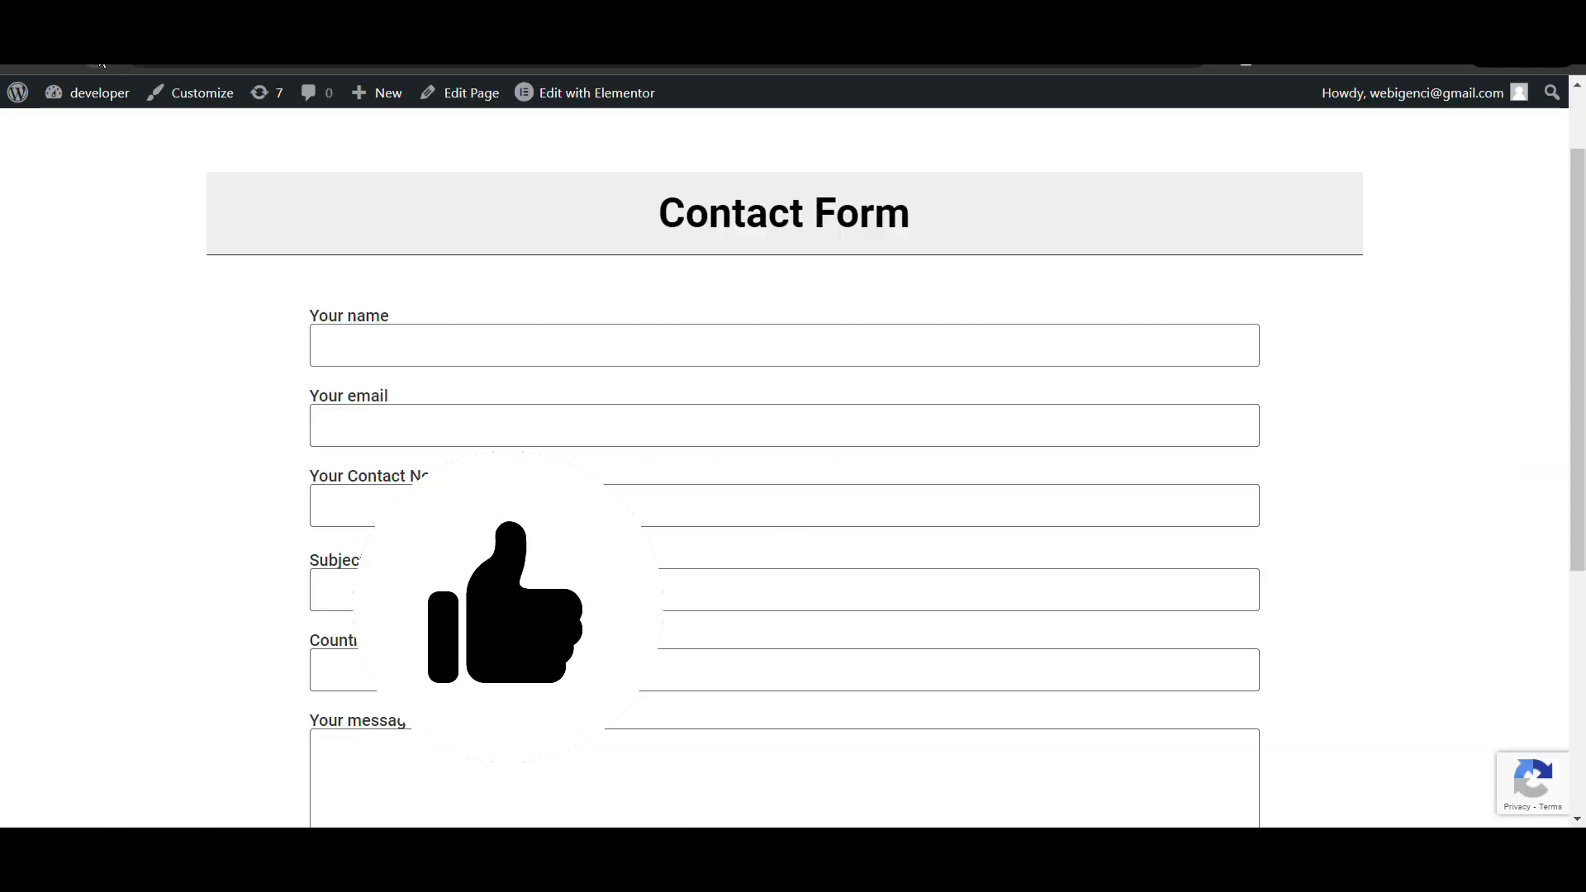
{"action": "scroll", "coordinate": [291, 400], "scroll_direction": "down", "scroll_amount": 5}
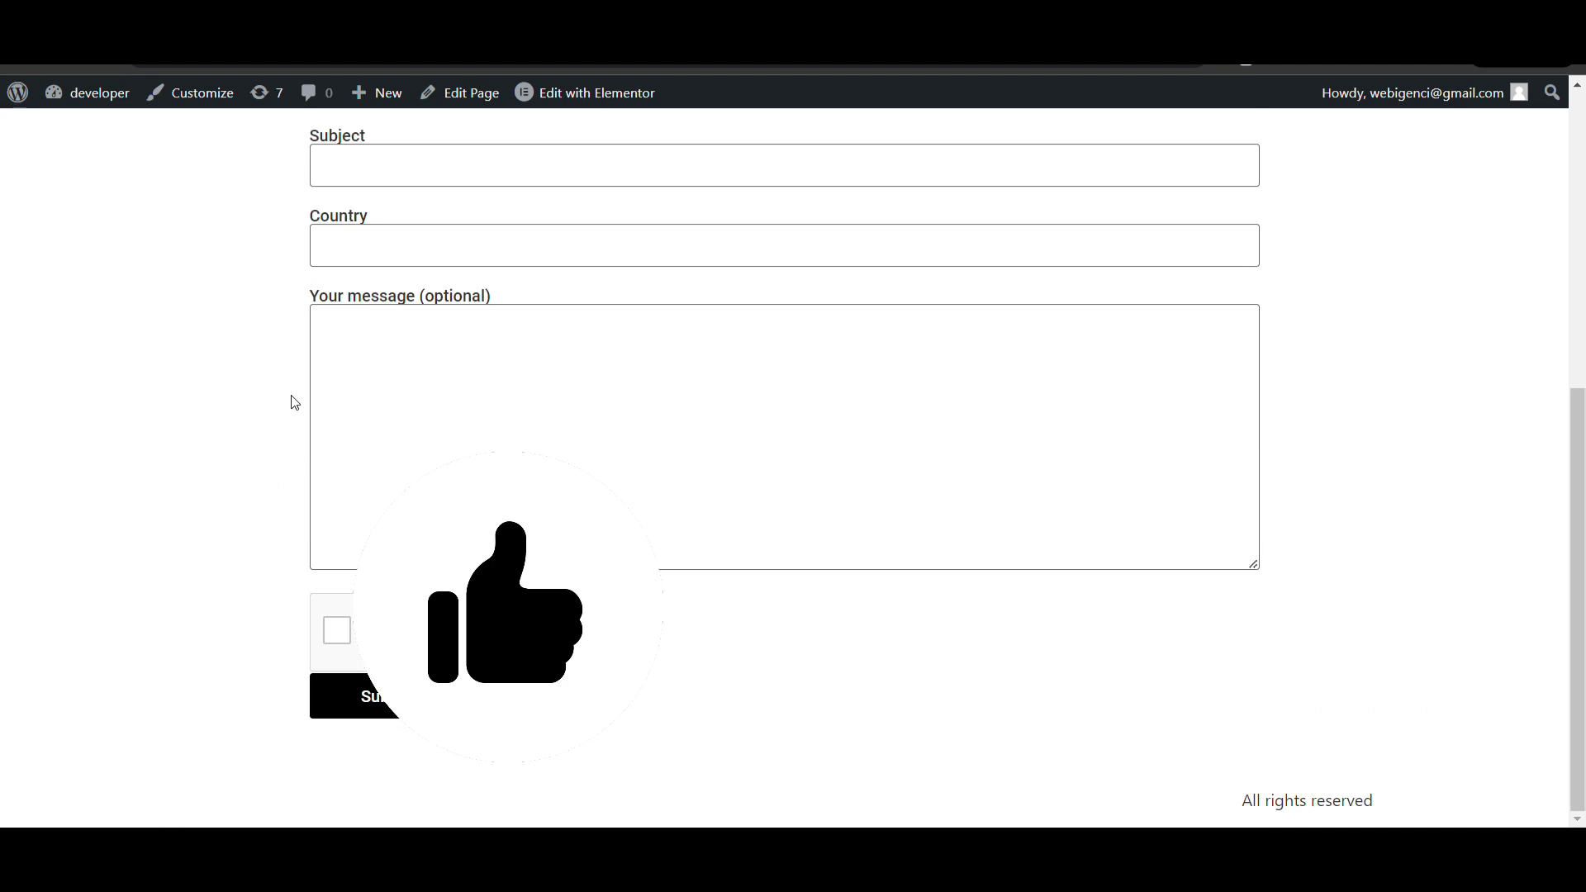
Step: Tick the 'I'm not a robot' checkbox on the live contact form, then select the Your name field
{"action": "left_click", "coordinate": [335, 636]}
{"action": "scroll", "coordinate": [184, 578], "scroll_direction": "up", "scroll_amount": 2}
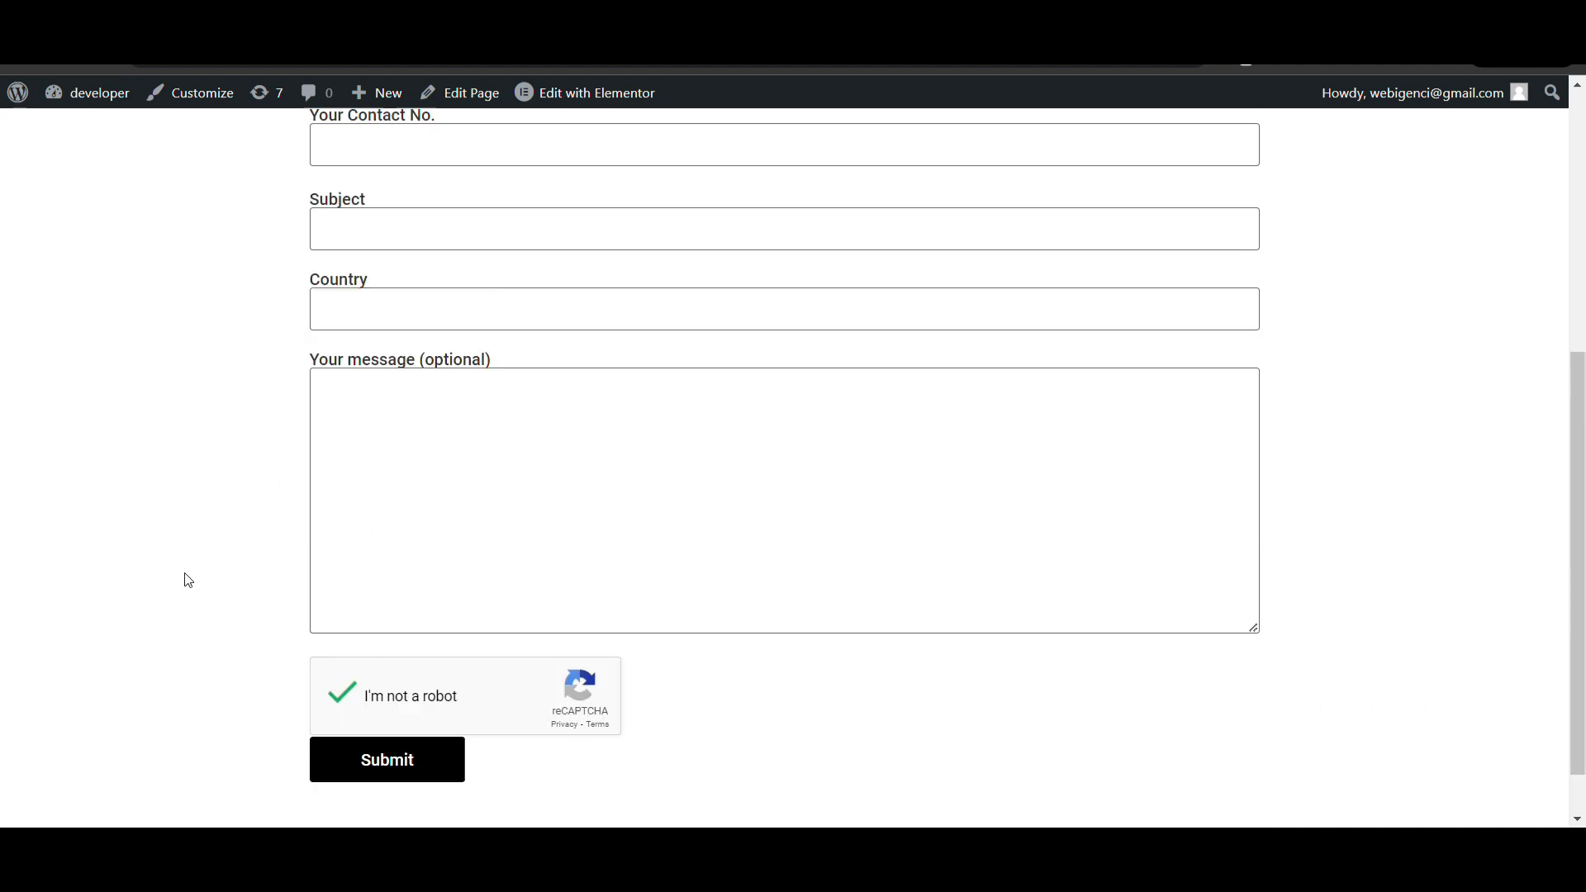
{"action": "double_click", "coordinate": [376, 172]}
{"action": "left_click", "coordinate": [390, 186]}
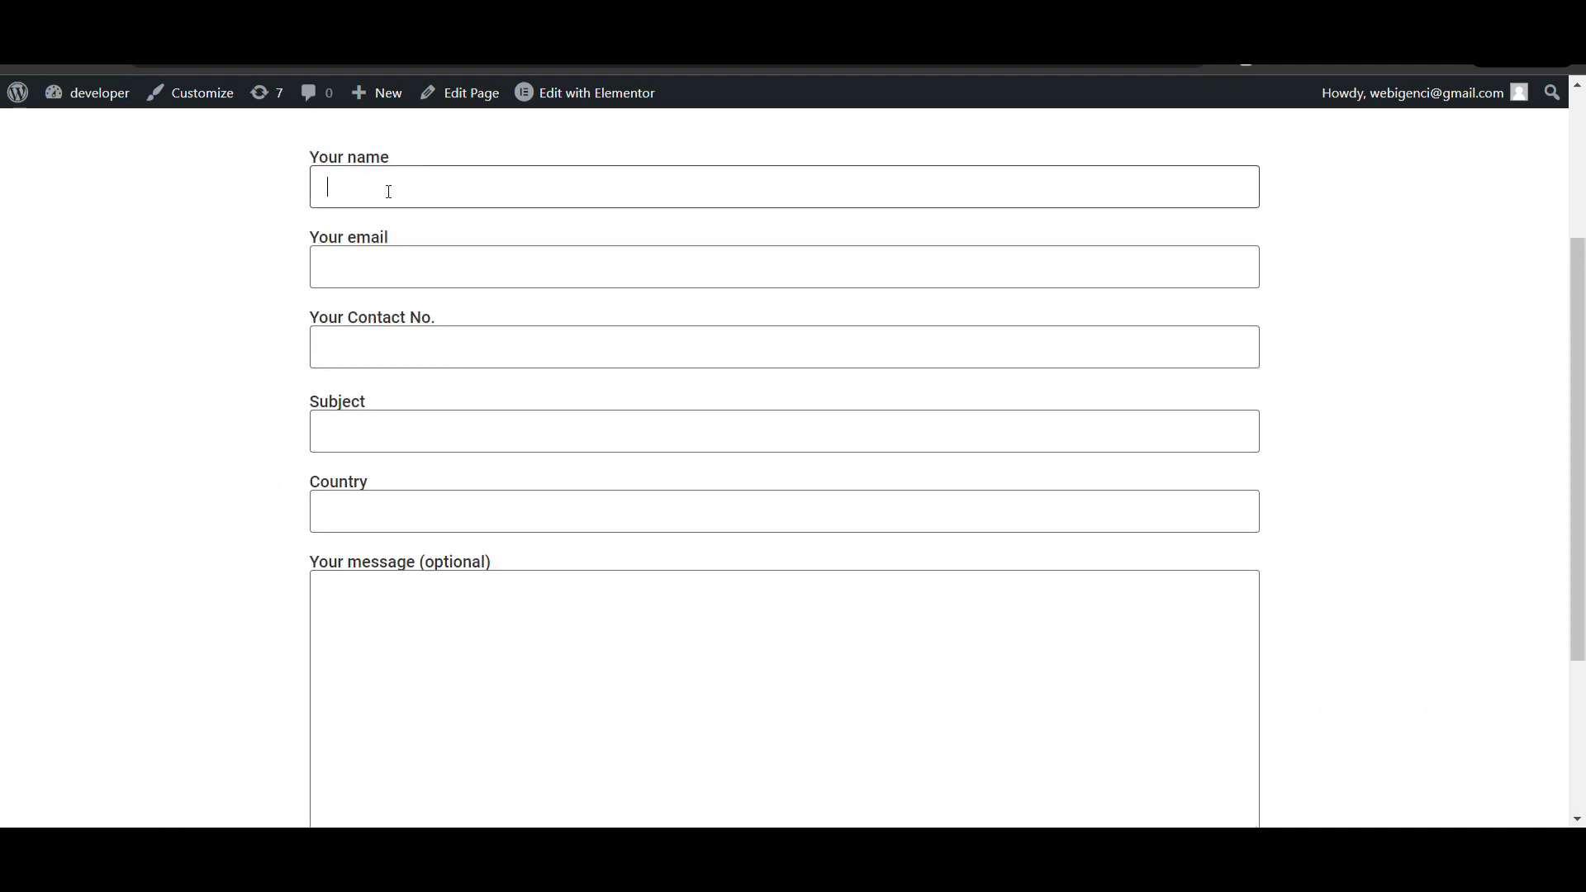
{"action": "scroll", "coordinate": [252, 464], "scroll_direction": "down", "scroll_amount": 3}
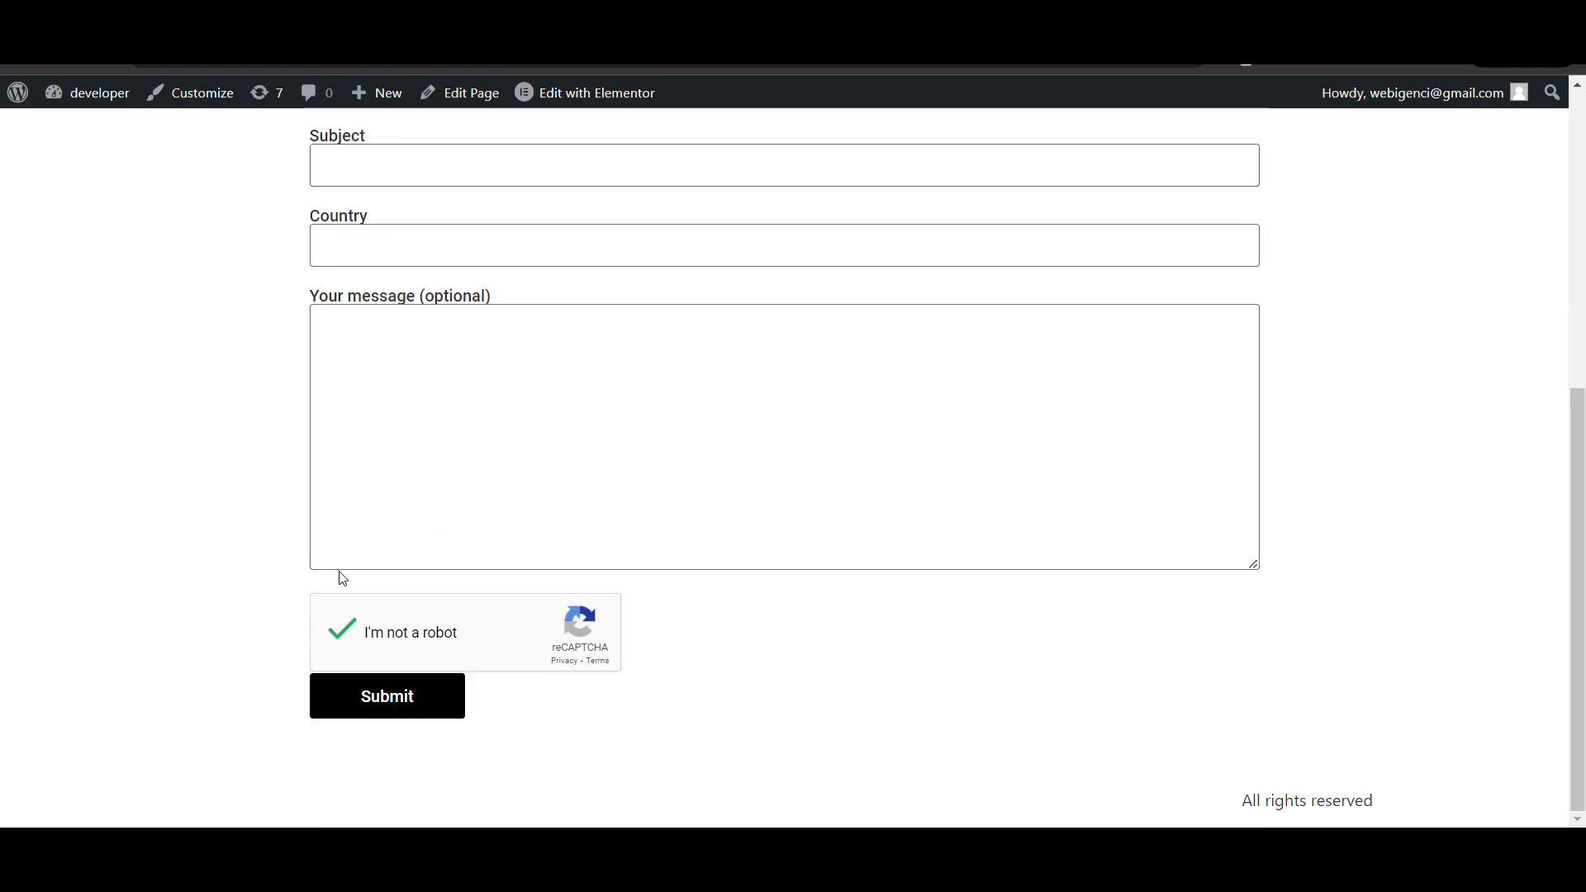